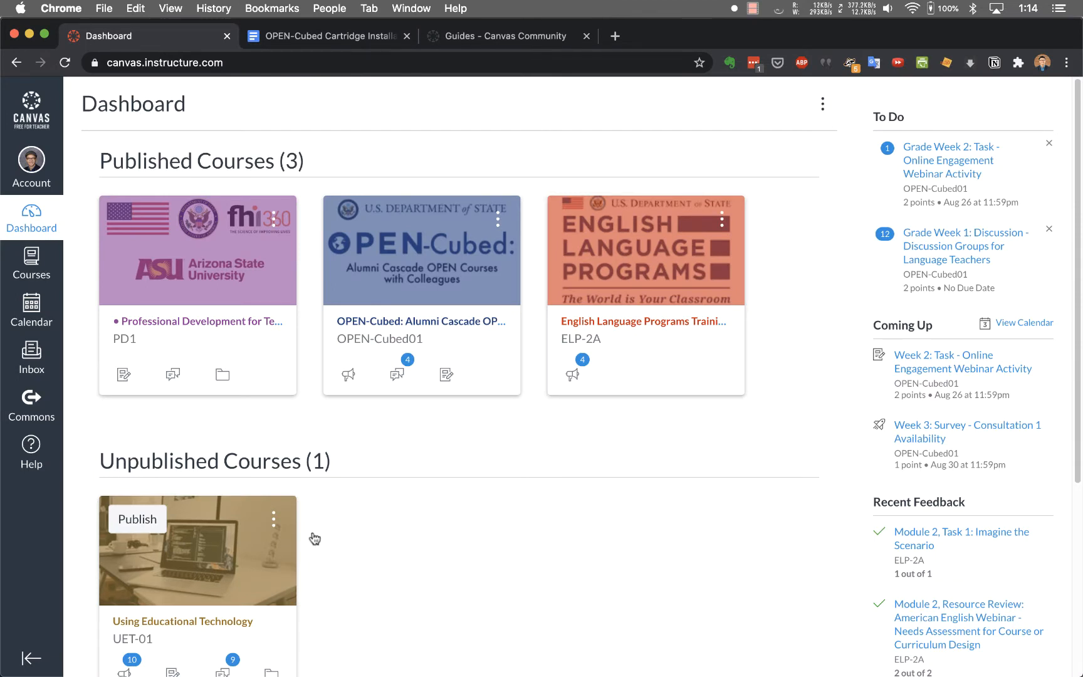
- Open the course navigation settings of the Using Educational Technology course
{"action": "left_click", "coordinate": [213, 577]}
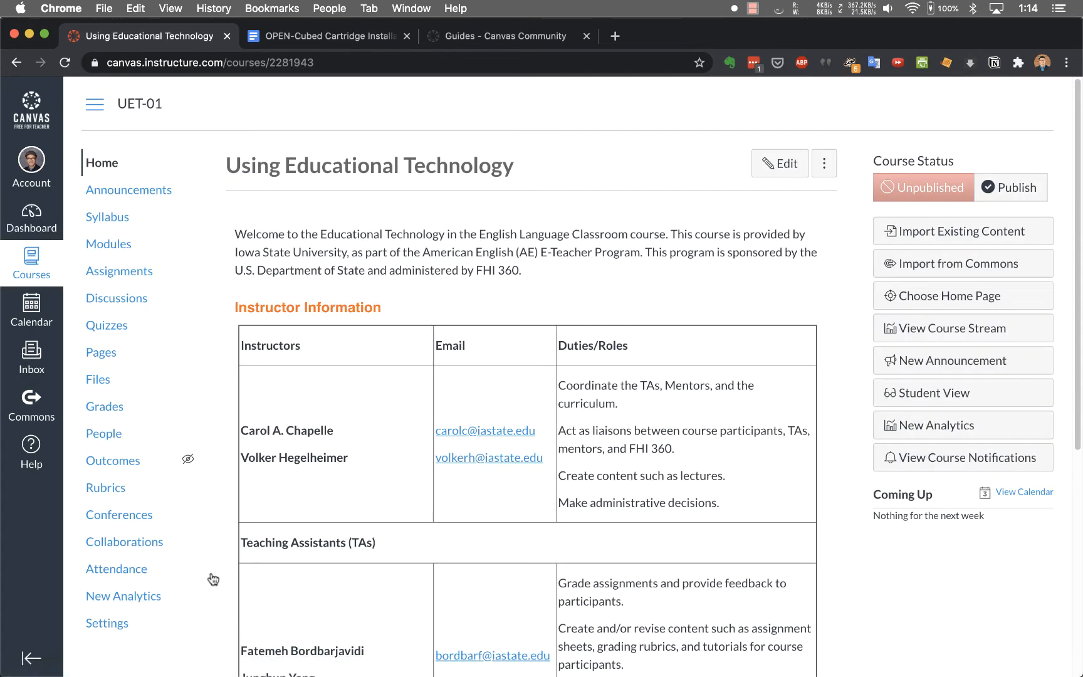
{"action": "left_click", "coordinate": [122, 622]}
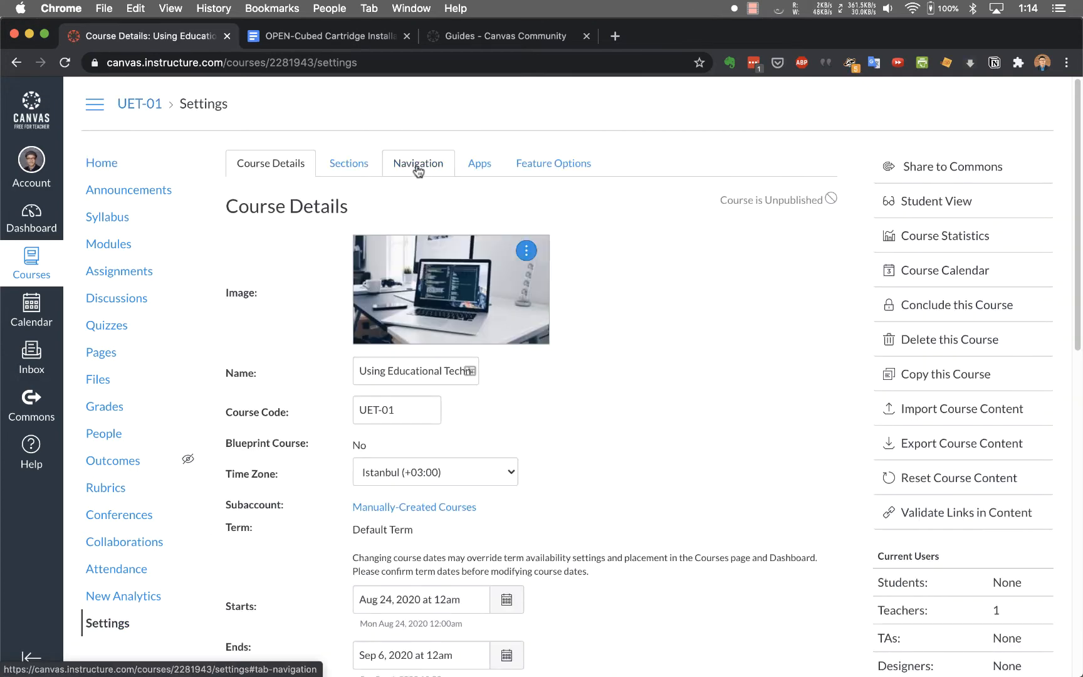
{"action": "left_click", "coordinate": [417, 166]}
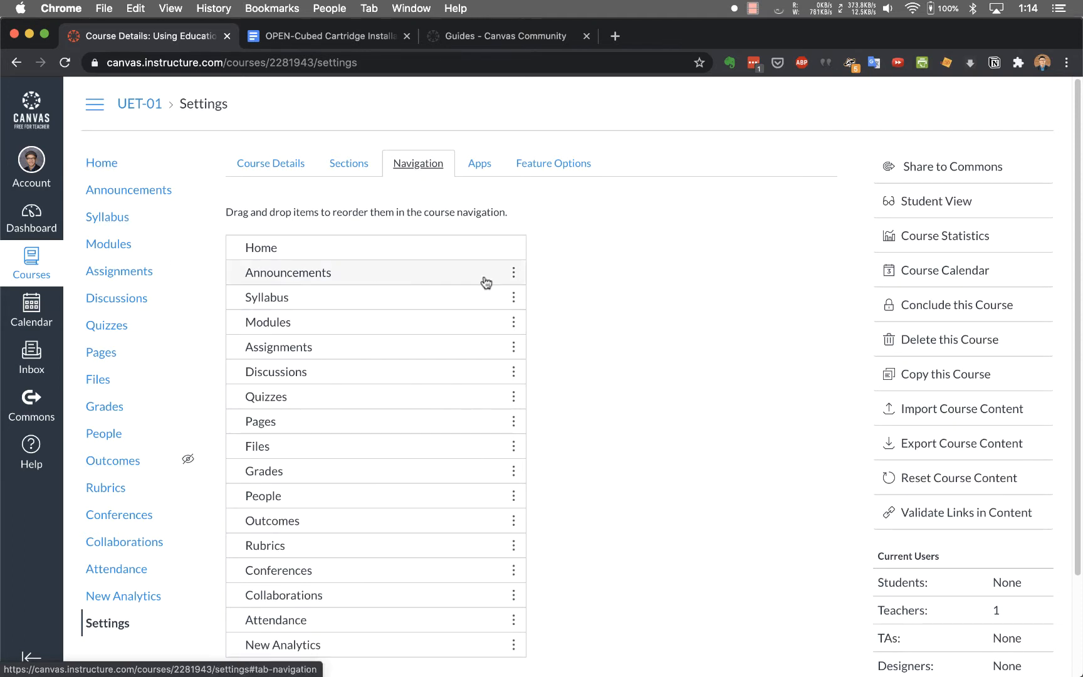
{"action": "mouse_move", "coordinate": [485, 282]}
{"action": "left_mouse_down"}
{"action": "mouse_move", "coordinate": [485, 352]}
{"action": "mouse_move", "coordinate": [484, 276]}
{"action": "mouse_move", "coordinate": [486, 285]}
{"action": "left_mouse_up"}
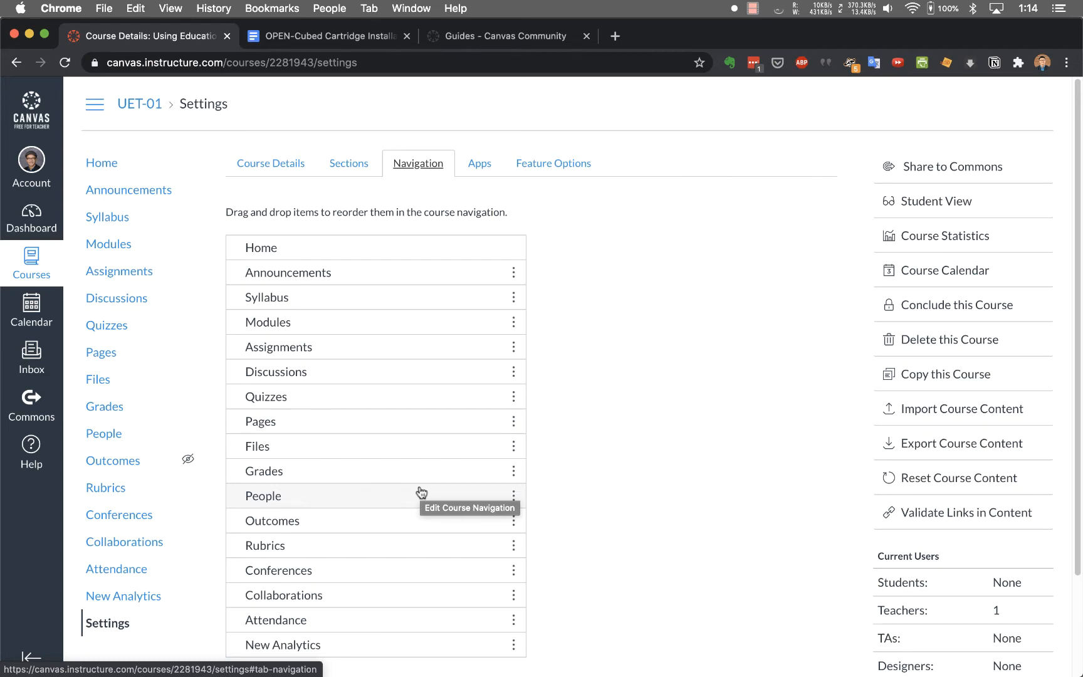
- Hide Assignments, Discussions, Quizzes and Pages from students in the course navigation and save the changes
{"action": "scroll", "coordinate": [421, 492], "scroll_direction": "down", "scroll_amount": 3}
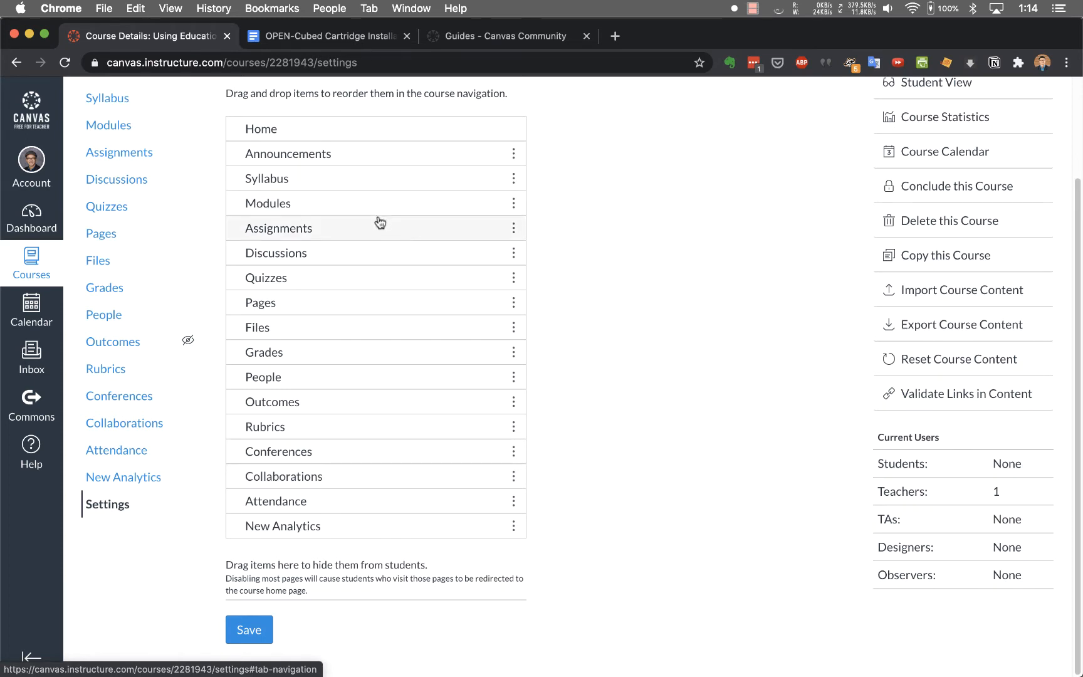
{"action": "left_click_drag", "start_coordinate": [351, 232], "coordinate": [351, 614]}
{"action": "left_click_drag", "start_coordinate": [307, 248], "coordinate": [305, 629]}
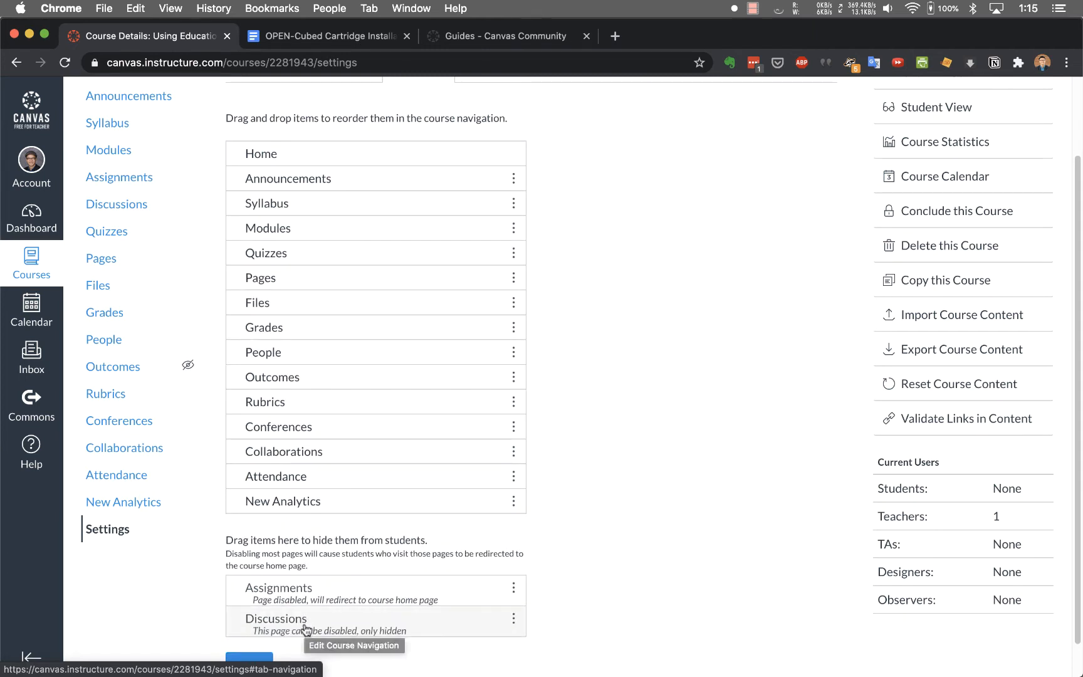
{"action": "left_click_drag", "start_coordinate": [326, 254], "coordinate": [331, 638]}
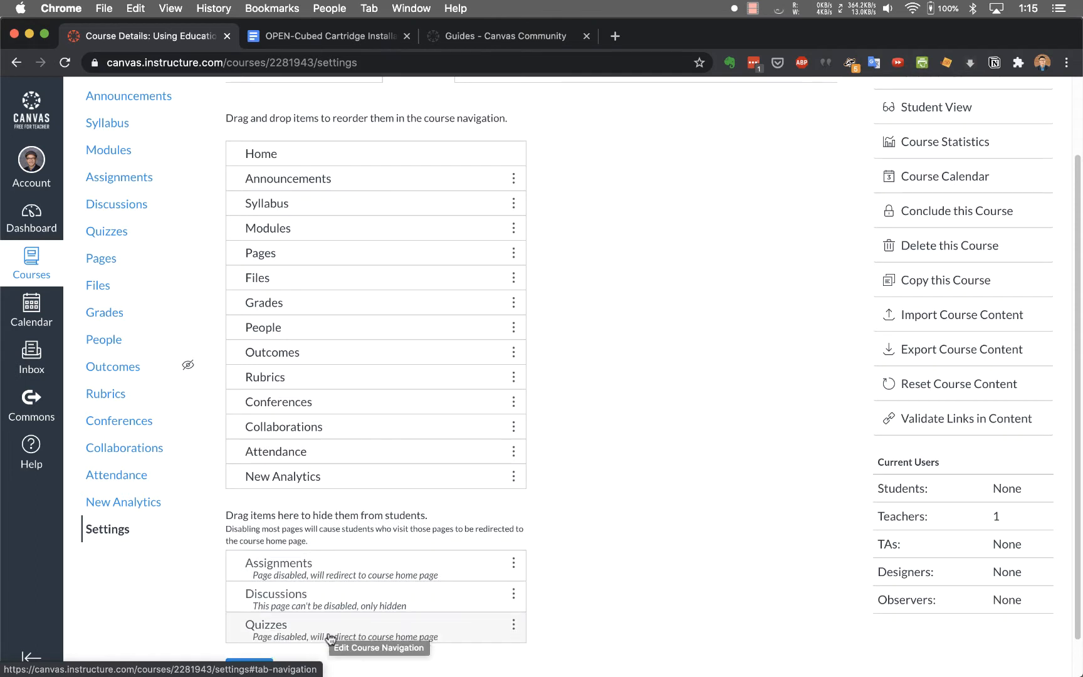
{"action": "left_click_drag", "start_coordinate": [326, 256], "coordinate": [336, 639]}
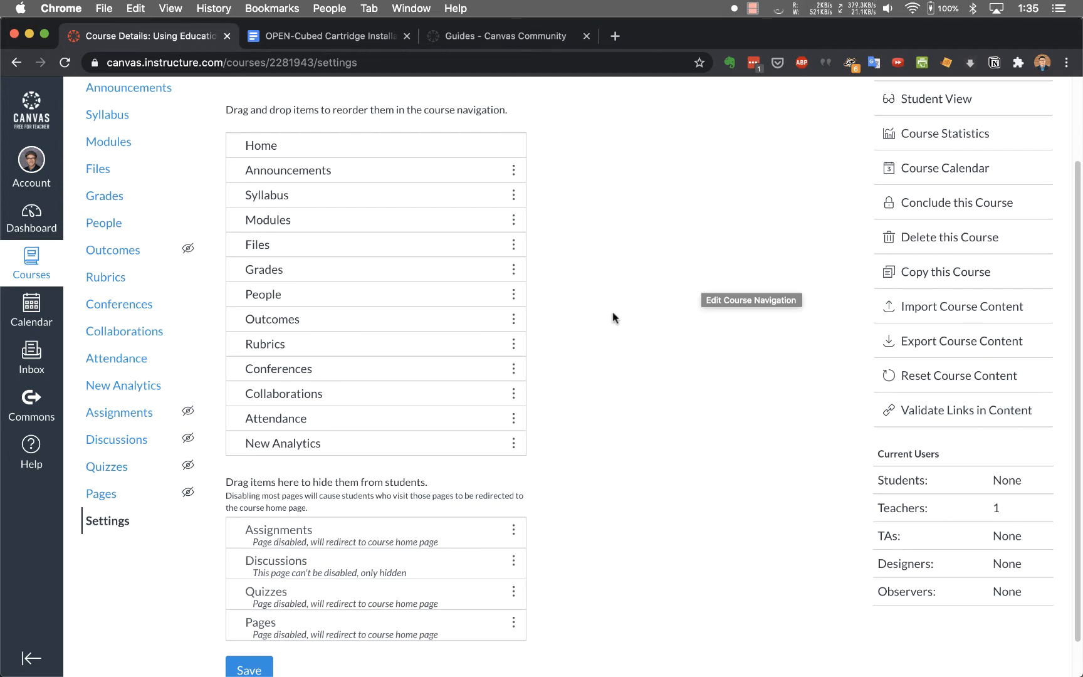
{"action": "scroll", "coordinate": [567, 346], "scroll_direction": "down", "scroll_amount": 2}
{"action": "left_click", "coordinate": [258, 634]}
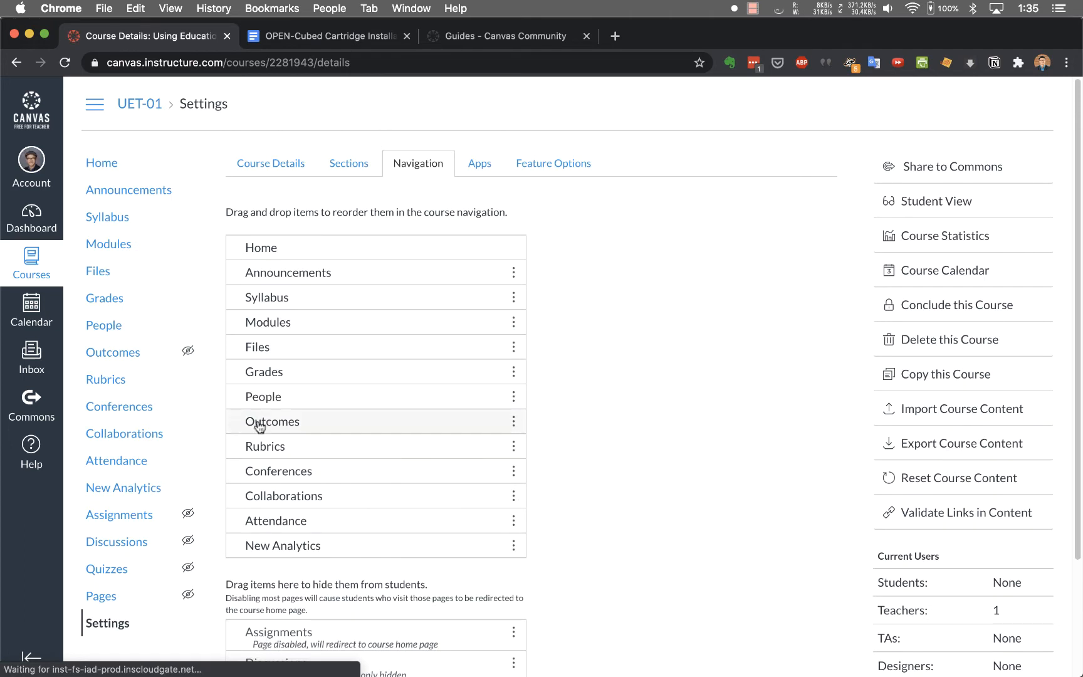
- Open the course's Modules page and look through the listed modules and their items
{"action": "left_click", "coordinate": [108, 244]}
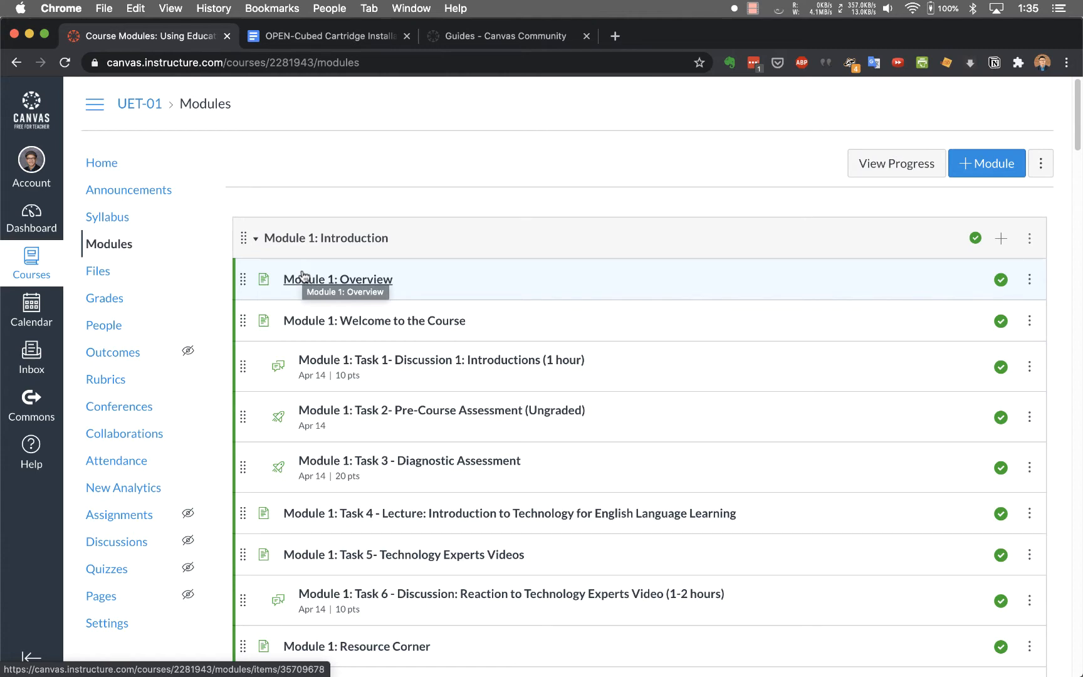
{"action": "scroll", "coordinate": [303, 276], "scroll_direction": "down", "scroll_amount": 10}
{"action": "scroll", "coordinate": [303, 276], "scroll_direction": "down", "scroll_amount": 5}
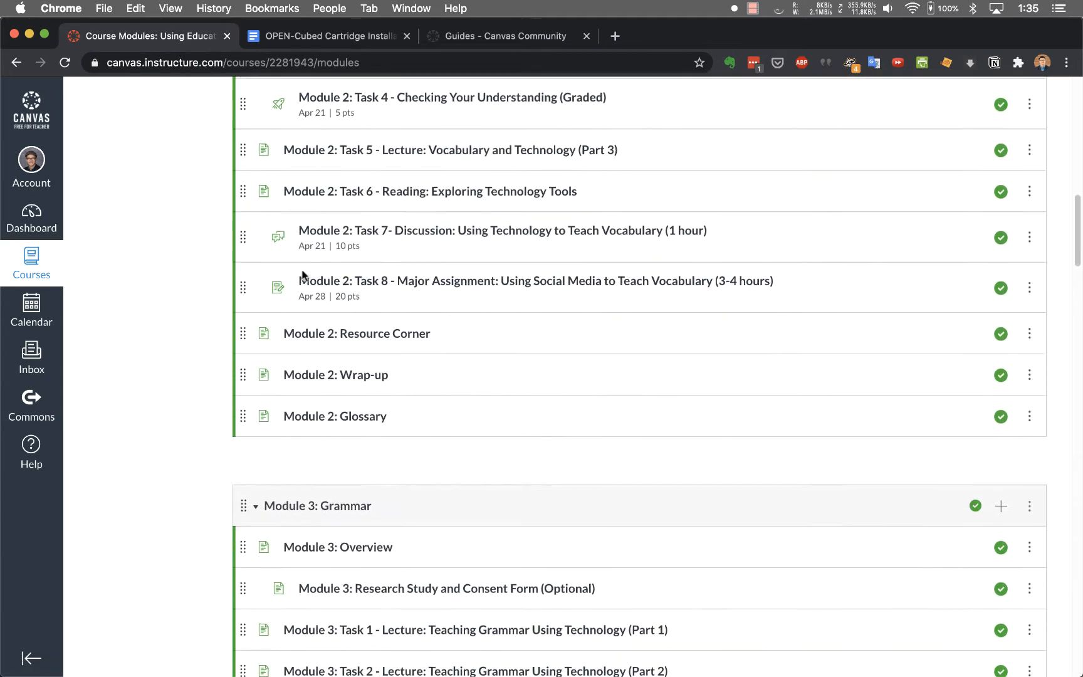
{"action": "scroll", "coordinate": [302, 271], "scroll_direction": "down", "scroll_amount": 20}
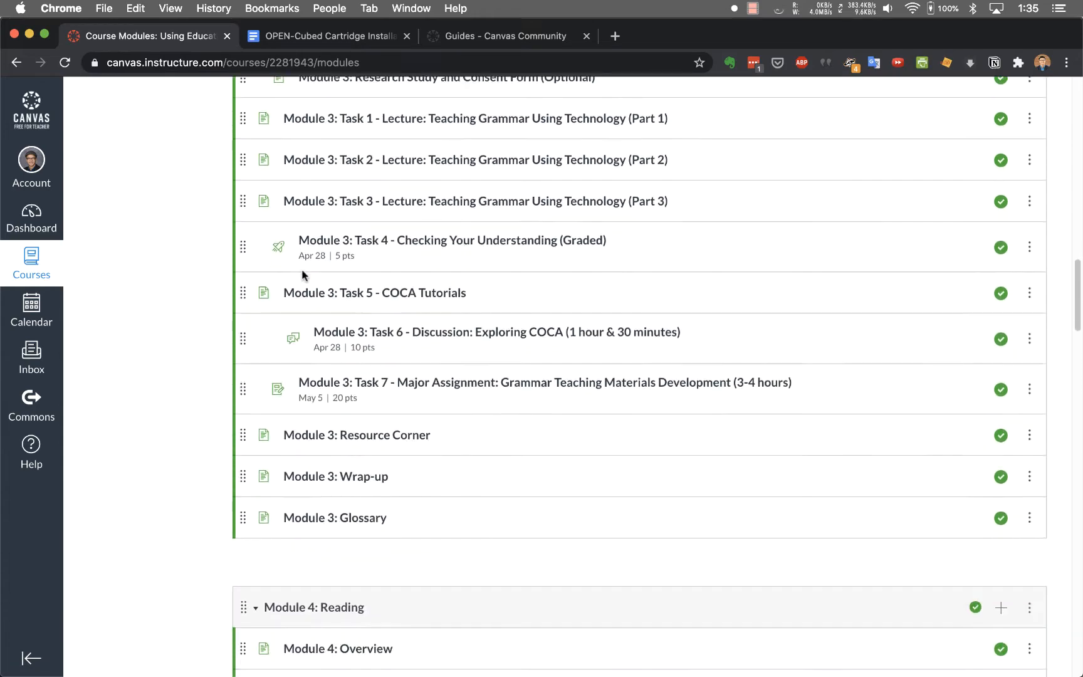
{"action": "scroll", "coordinate": [302, 273], "scroll_direction": "down", "scroll_amount": 18}
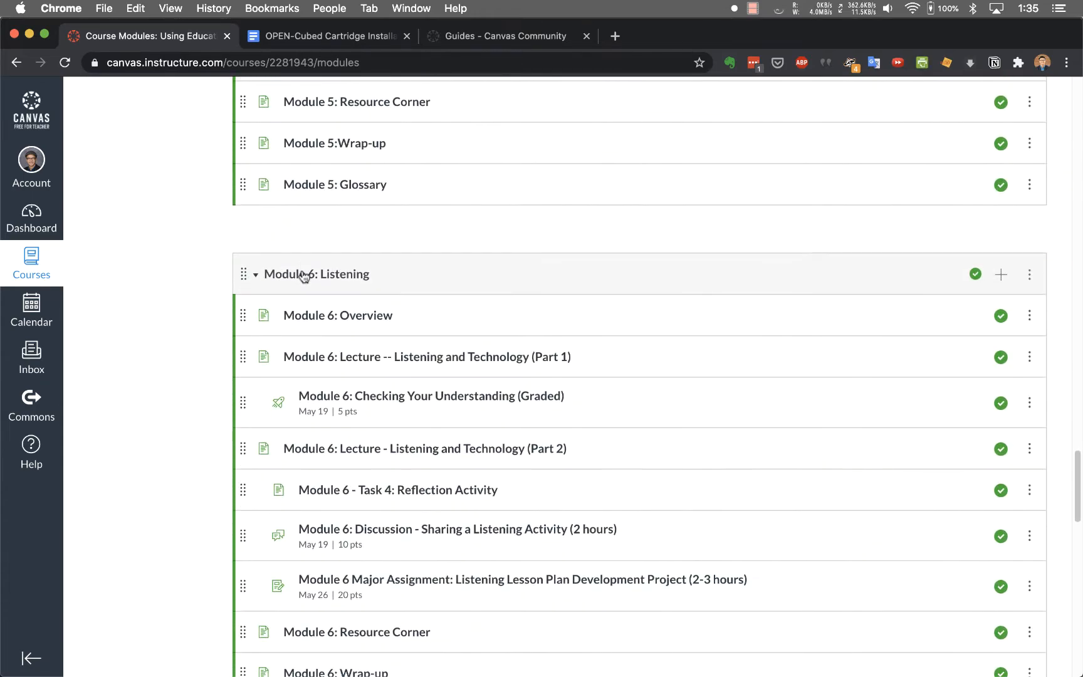
{"action": "scroll", "coordinate": [302, 273], "scroll_direction": "up", "scroll_amount": 20}
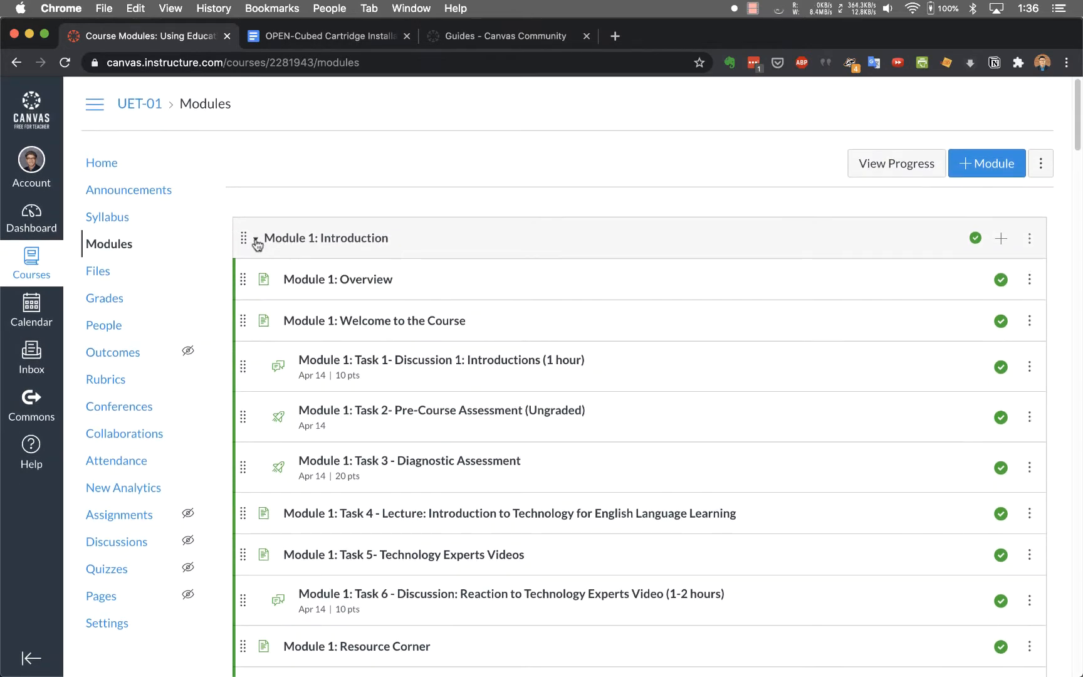
- Collapse Module 1: Introduction and Module 2: Vocabulary on the Modules page
{"action": "left_click", "coordinate": [255, 240]}
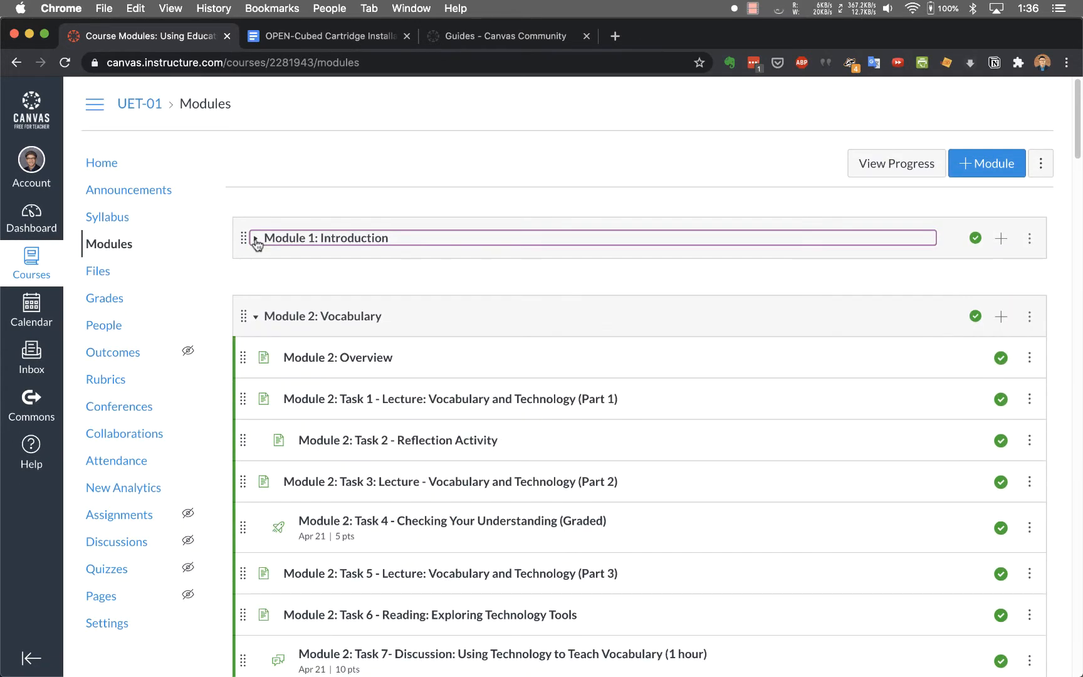
{"action": "left_click", "coordinate": [256, 240]}
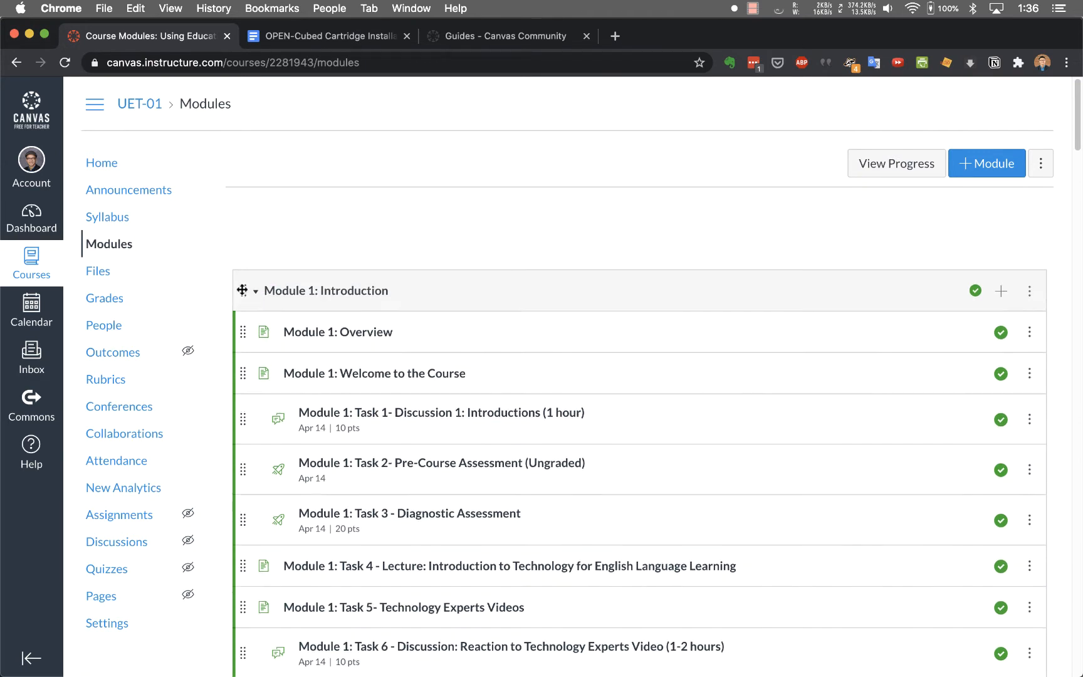
{"action": "left_click", "coordinate": [253, 241]}
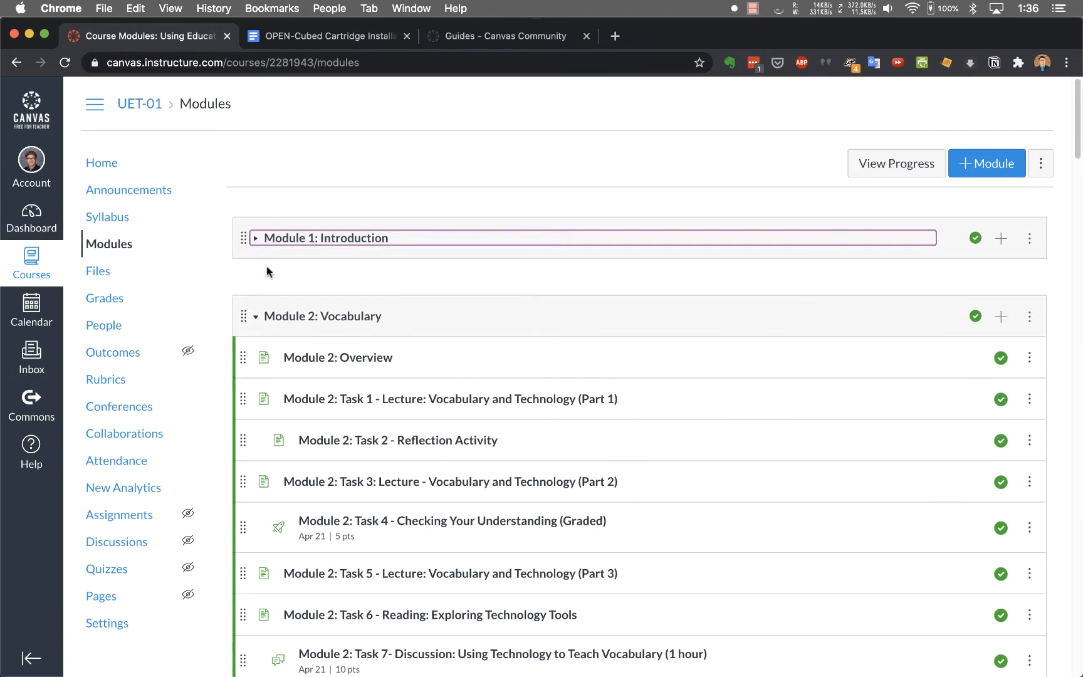
{"action": "mouse_move", "coordinate": [247, 249]}
{"action": "left_mouse_down"}
{"action": "mouse_move", "coordinate": [237, 349]}
{"action": "mouse_move", "coordinate": [240, 231]}
{"action": "left_mouse_up"}
{"action": "left_click", "coordinate": [253, 315]}
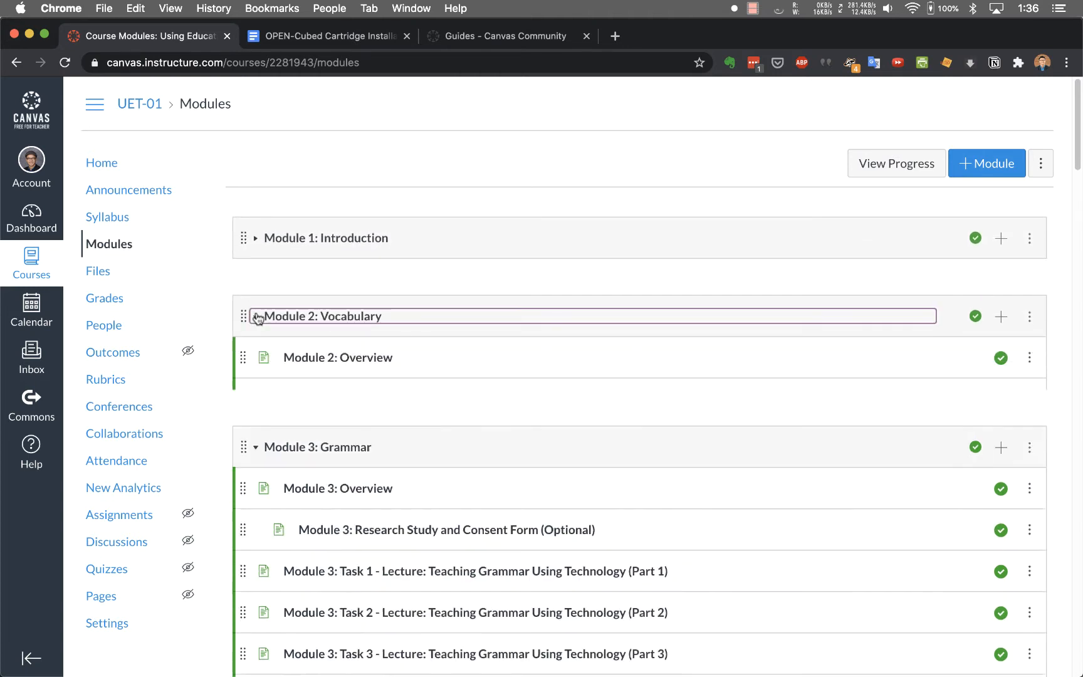
- Try moving Module 2: Vocabulary above Module 1: Introduction, and restore the original module order
{"action": "left_click_drag", "start_coordinate": [254, 320], "coordinate": [233, 227]}
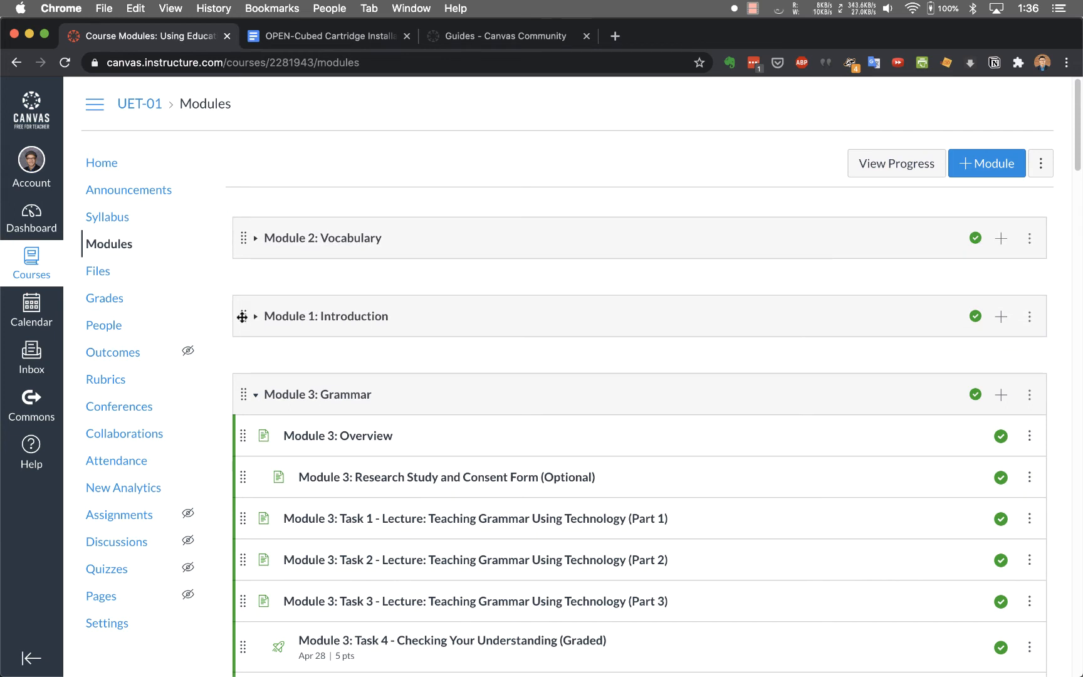
{"action": "left_click_drag", "start_coordinate": [243, 316], "coordinate": [237, 227]}
- Expand Module 1: Introduction and place its Welcome to the Course item above the Overview item
{"action": "left_click", "coordinate": [254, 239]}
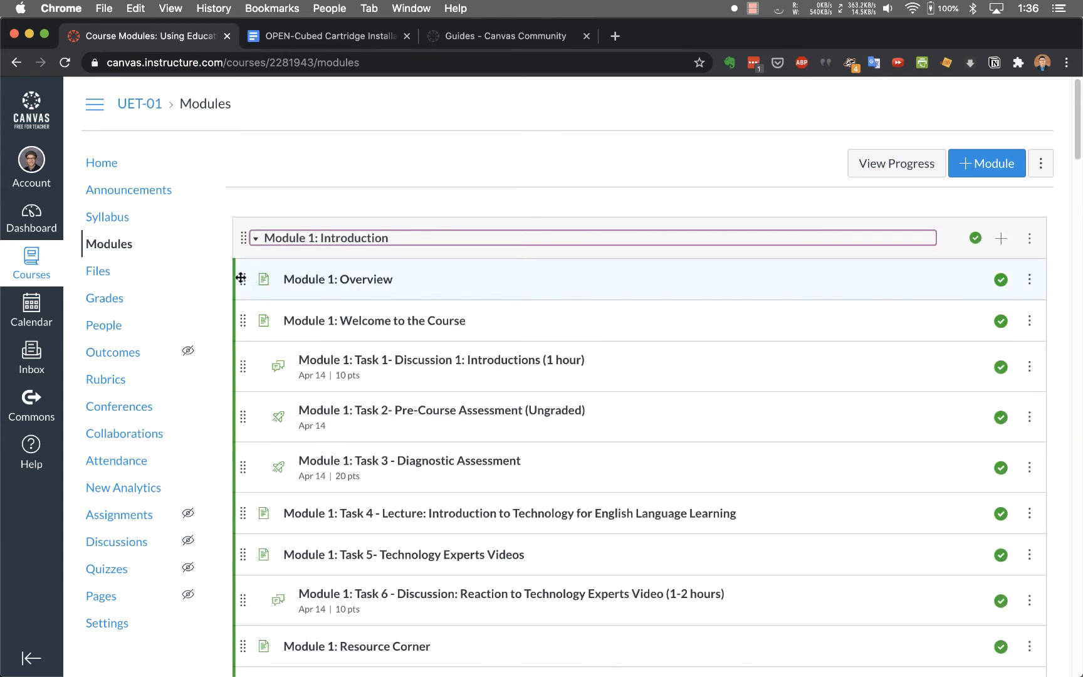
{"action": "mouse_move", "coordinate": [242, 279]}
{"action": "left_mouse_down"}
{"action": "mouse_move", "coordinate": [239, 342]}
{"action": "mouse_move", "coordinate": [237, 280]}
{"action": "left_mouse_up"}
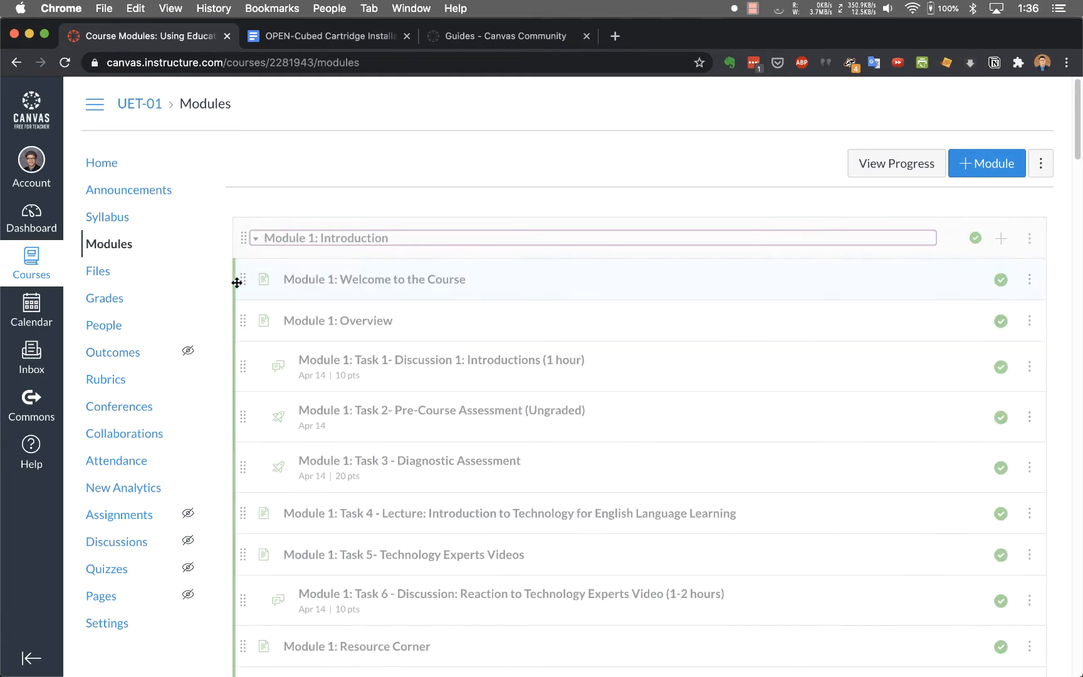
{"action": "mouse_move", "coordinate": [245, 415]}
{"action": "left_mouse_down"}
{"action": "mouse_move", "coordinate": [244, 473]}
{"action": "mouse_move", "coordinate": [237, 406]}
{"action": "left_mouse_up"}
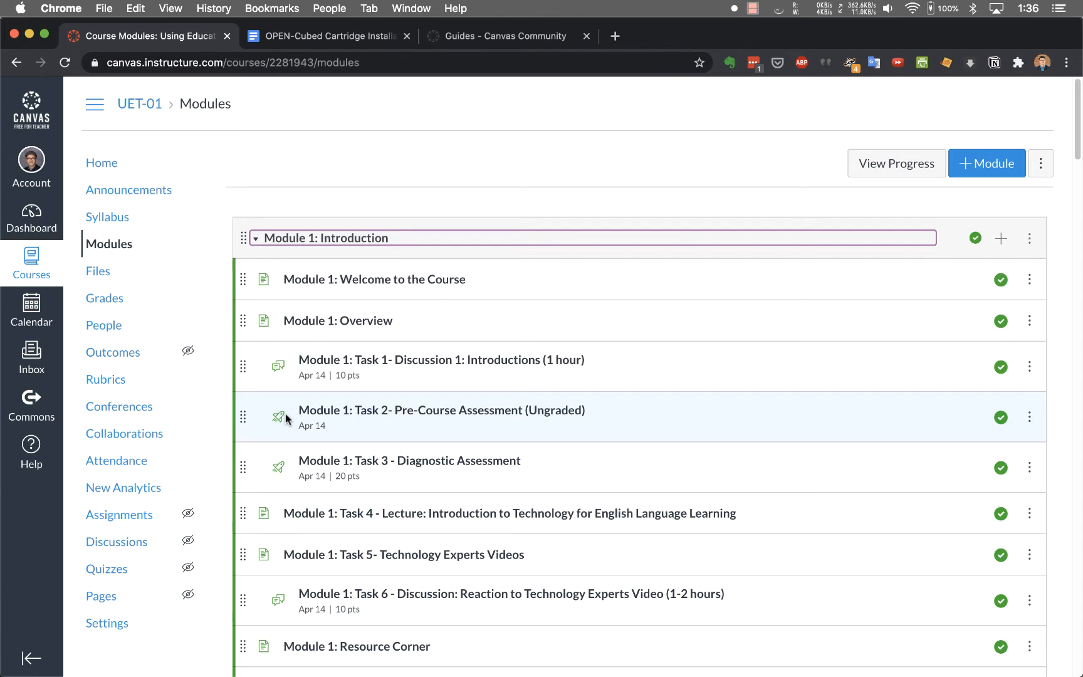
- Edit the Module 1: Introduction settings to lock the module until Aug 24, 2020 7:01 am
{"action": "scroll", "coordinate": [286, 418], "scroll_direction": "down", "scroll_amount": 3}
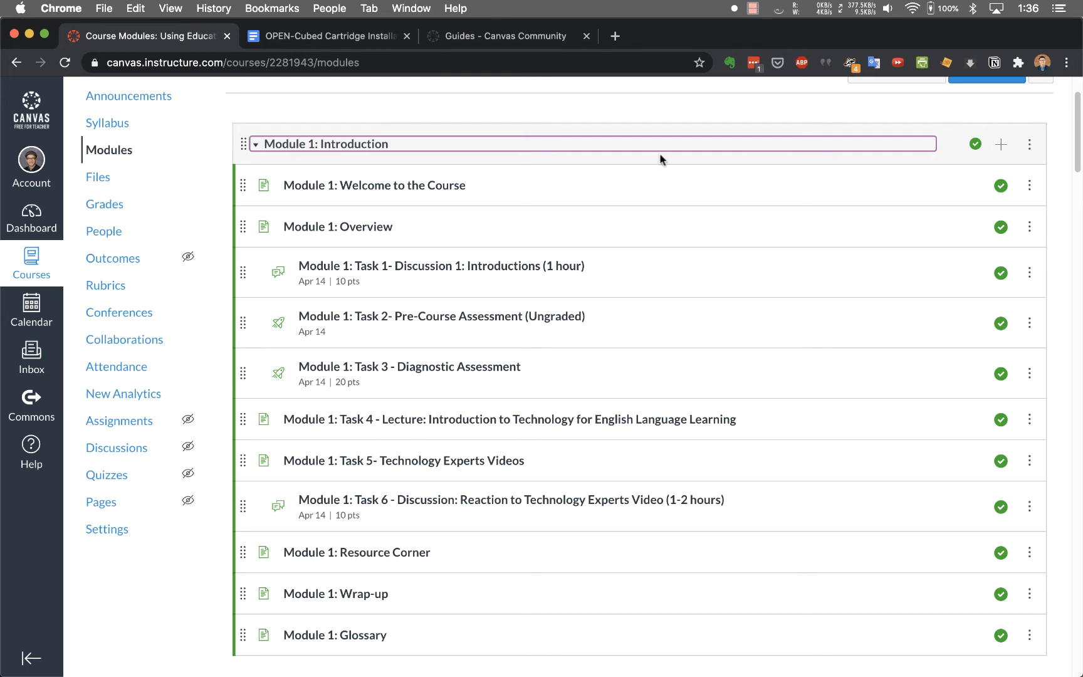
{"action": "left_click", "coordinate": [1029, 145]}
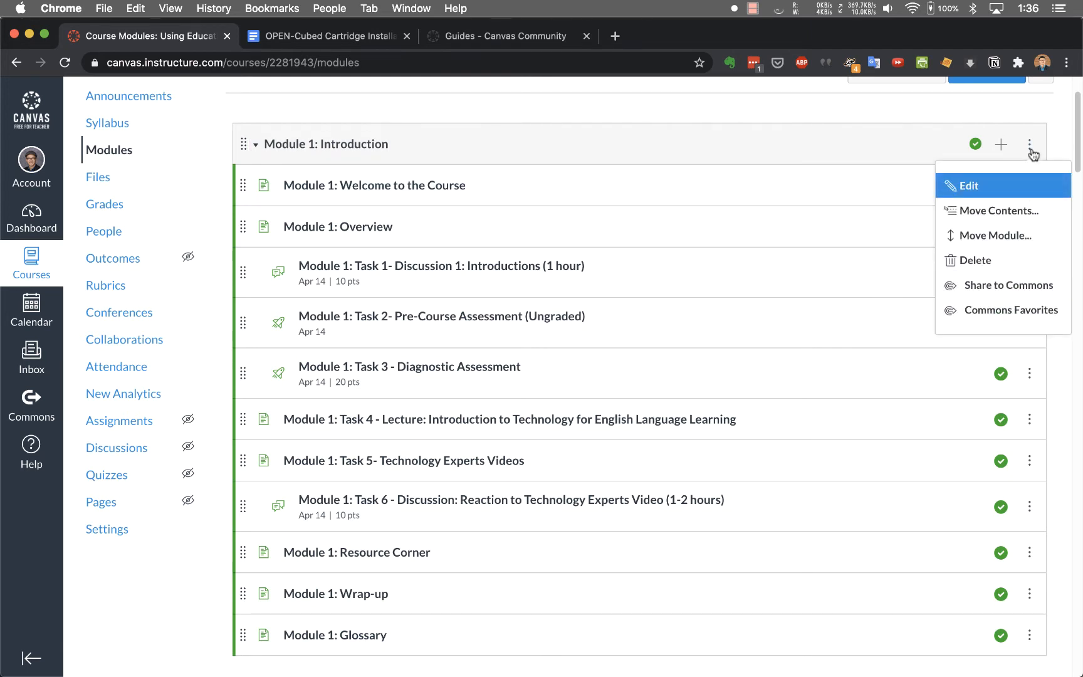
{"action": "left_click", "coordinate": [967, 186]}
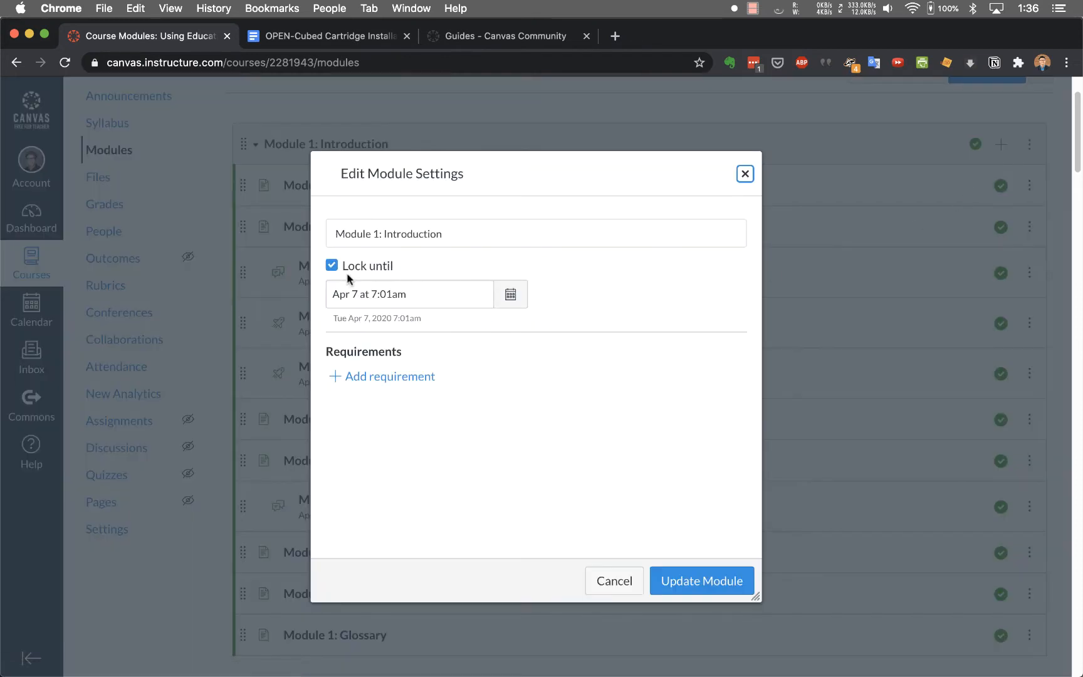
{"action": "left_click", "coordinate": [510, 293]}
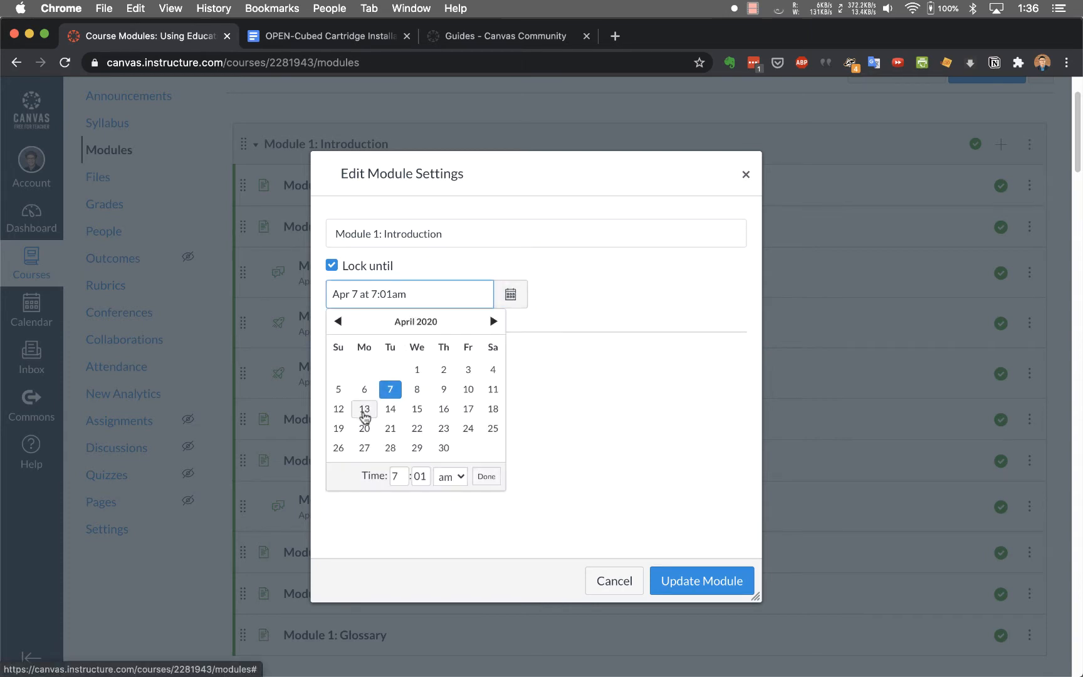
{"action": "left_click", "coordinate": [494, 322]}
{"action": "left_click", "coordinate": [493, 322]}
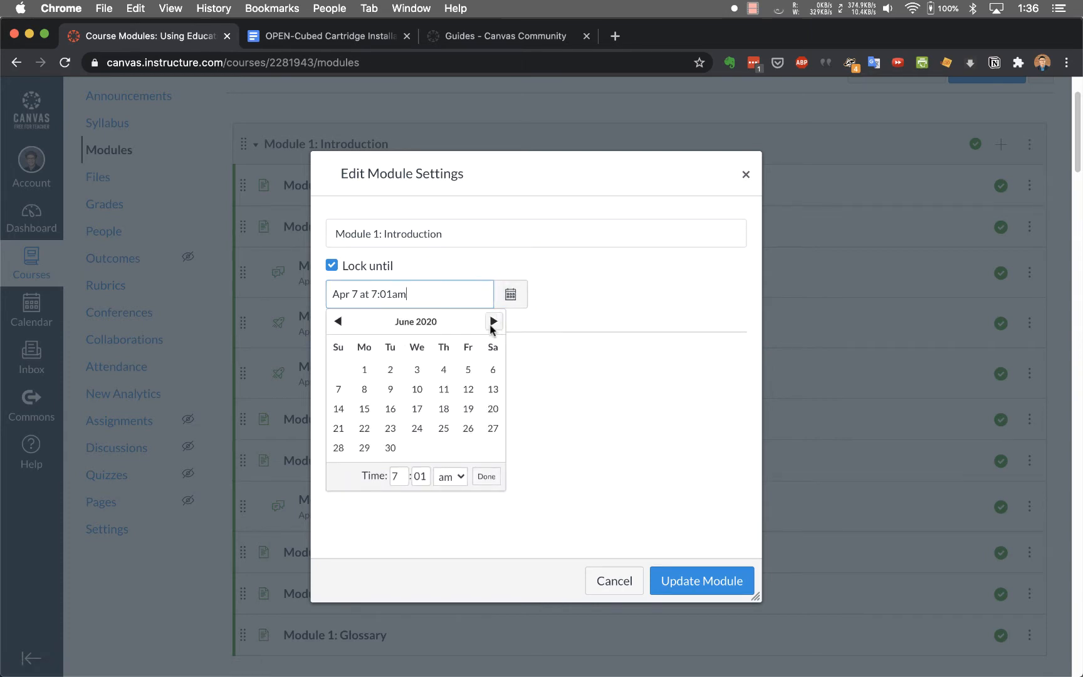
{"action": "left_click", "coordinate": [493, 323]}
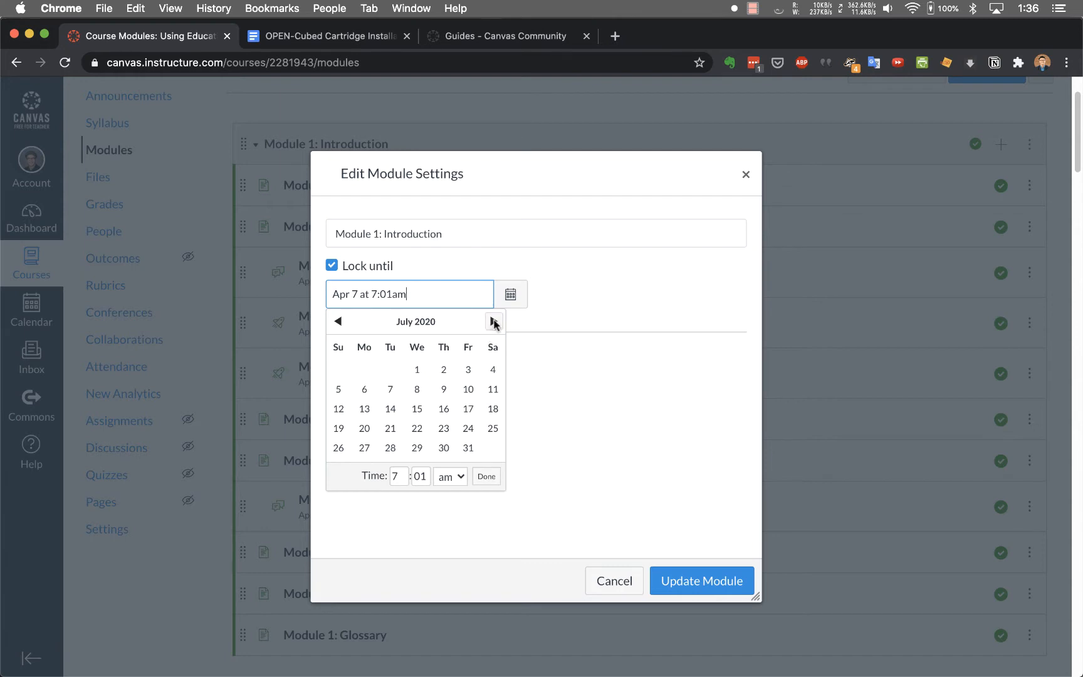
{"action": "left_click", "coordinate": [494, 322]}
{"action": "left_click", "coordinate": [364, 448]}
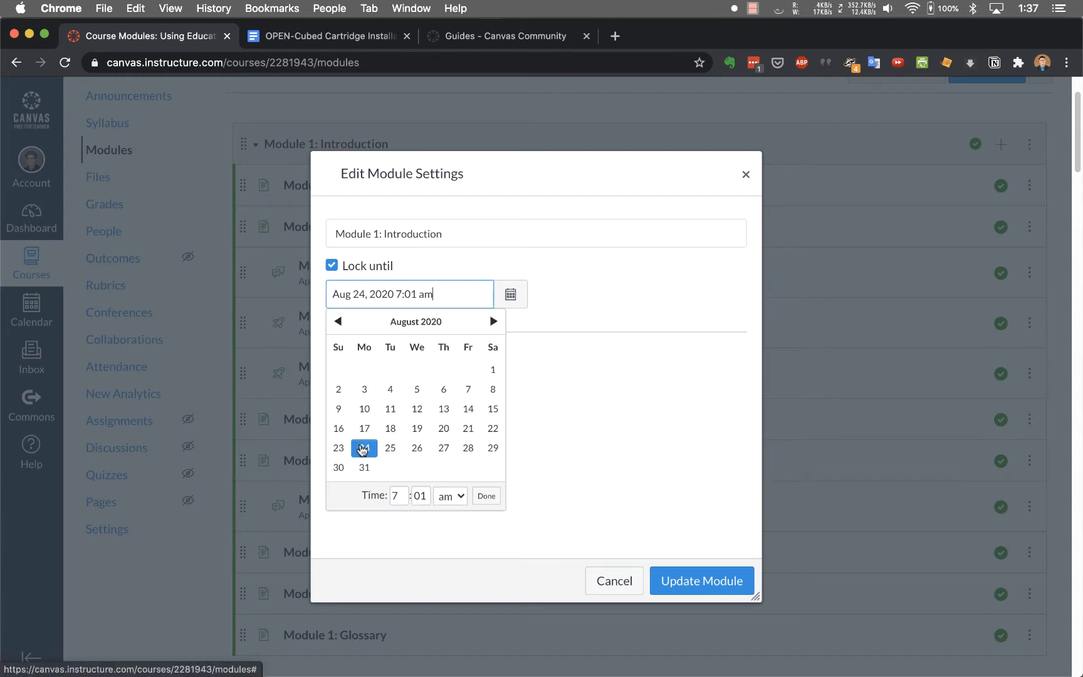
{"action": "left_click", "coordinate": [487, 495]}
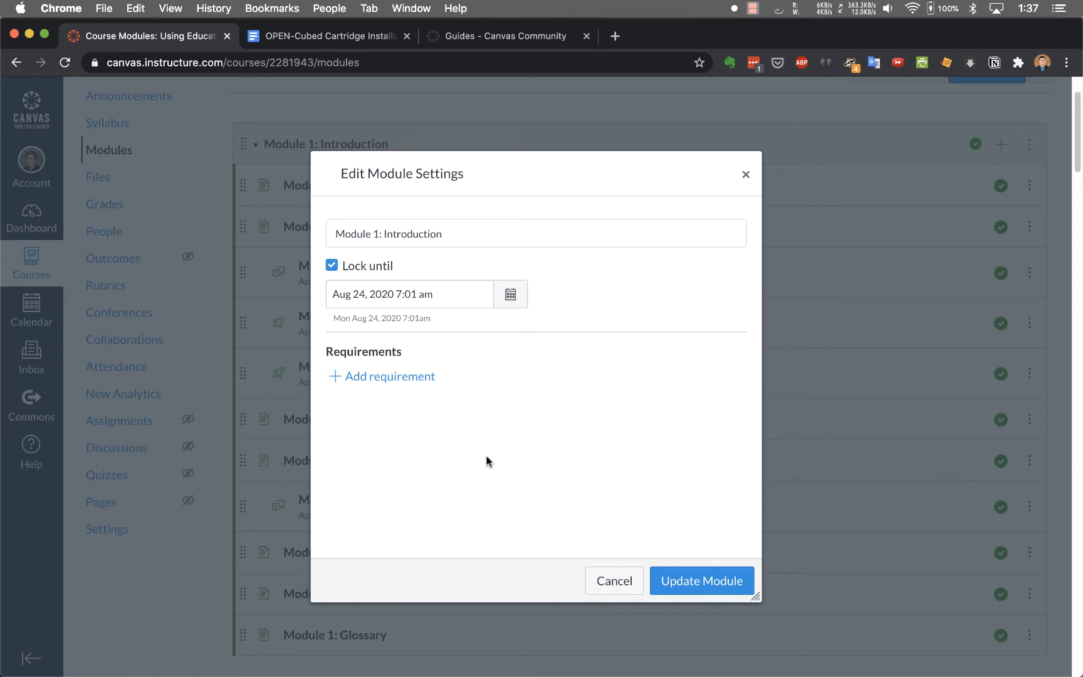
- Add a completion requirement to Module 1: Introduction and remove it again
{"action": "left_click", "coordinate": [393, 376]}
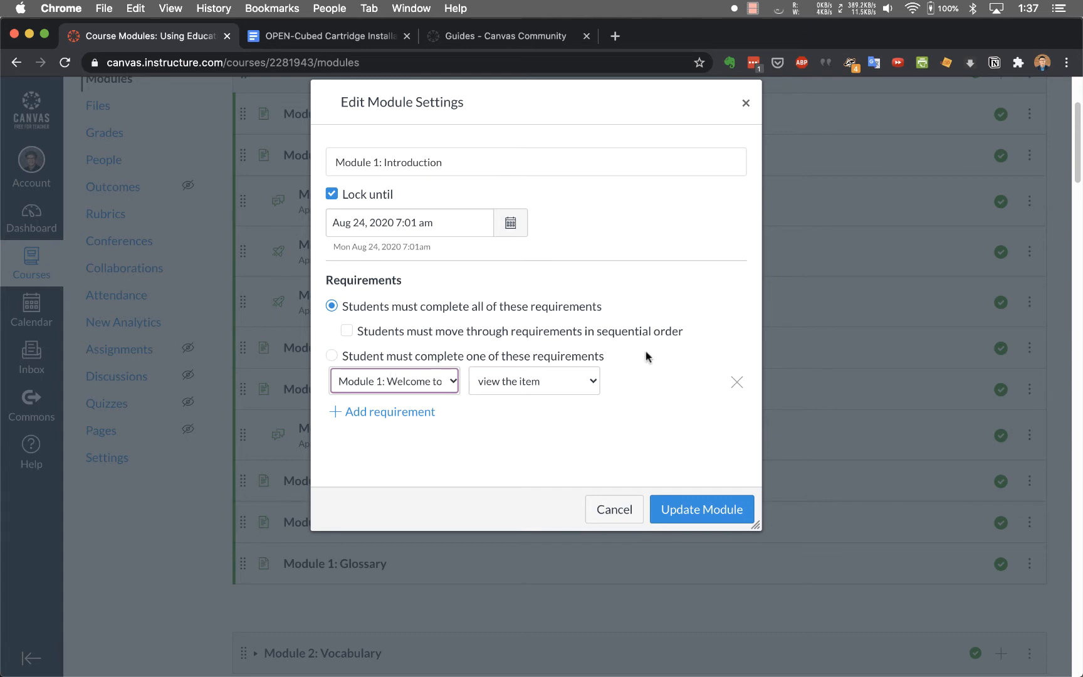
{"action": "left_click", "coordinate": [736, 382]}
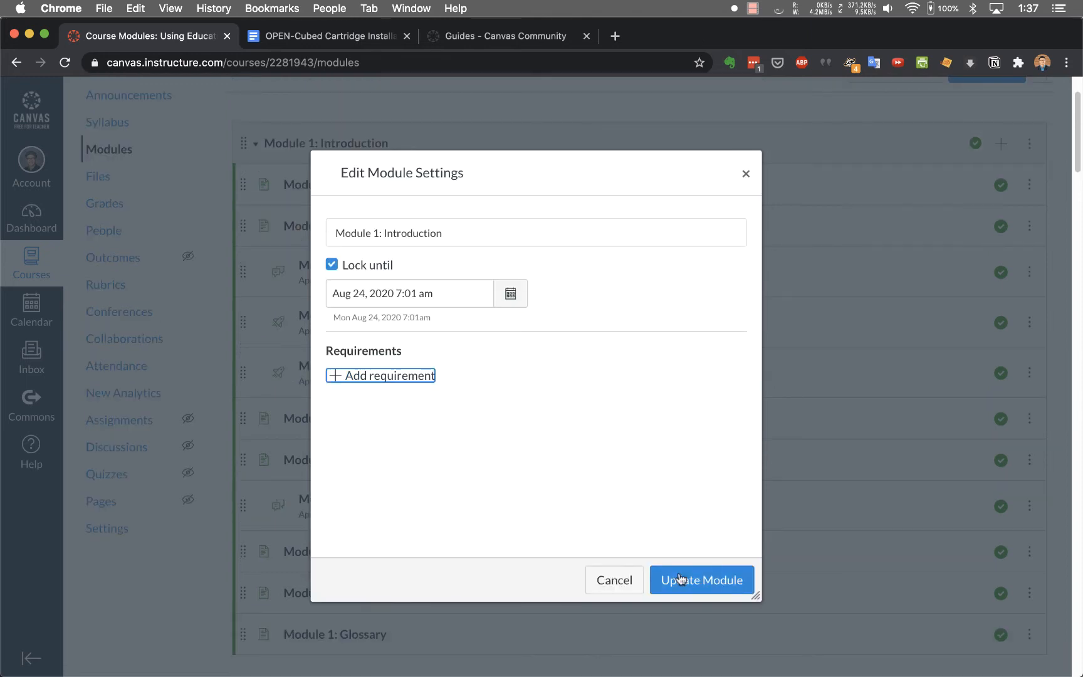
- Save the edited settings of Module 1: Introduction
{"action": "left_click", "coordinate": [462, 230]}
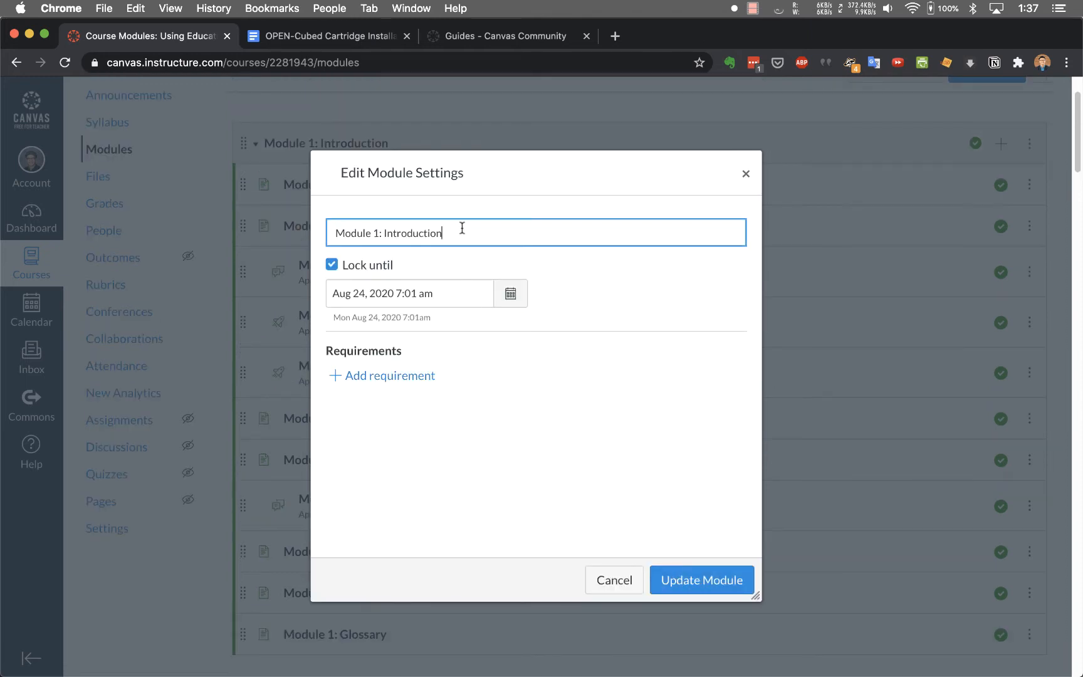
{"action": "left_click", "coordinate": [710, 581]}
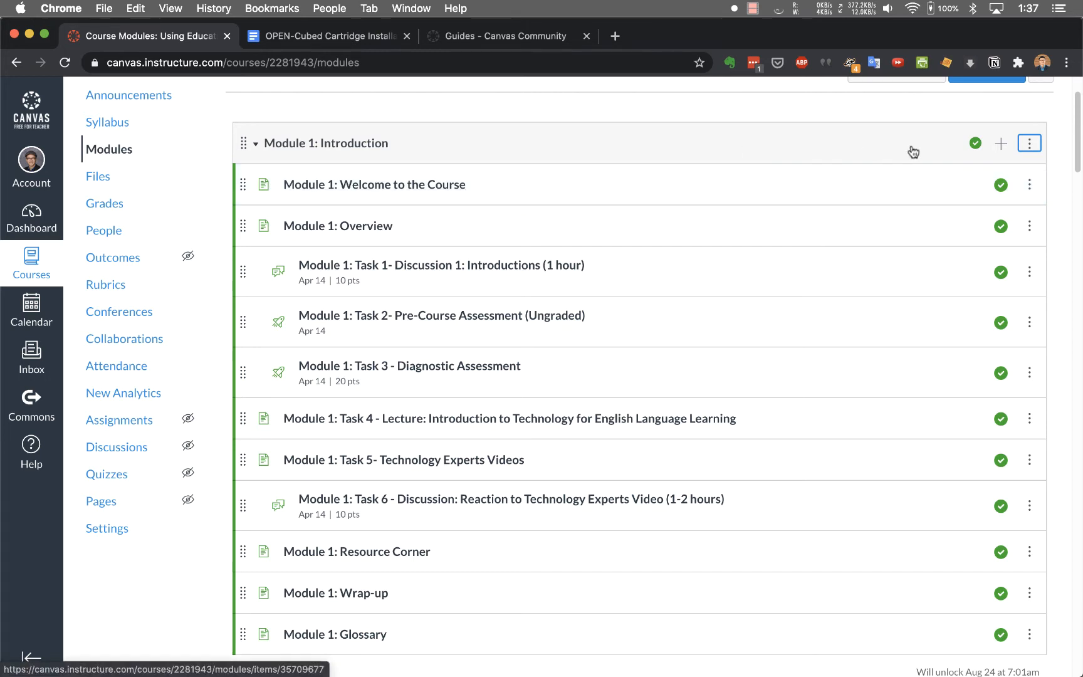
- Review the title and indent options in the details of Module 1: Welcome to the Course, keeping Don't Indent, and update the item
{"action": "left_click", "coordinate": [1028, 184]}
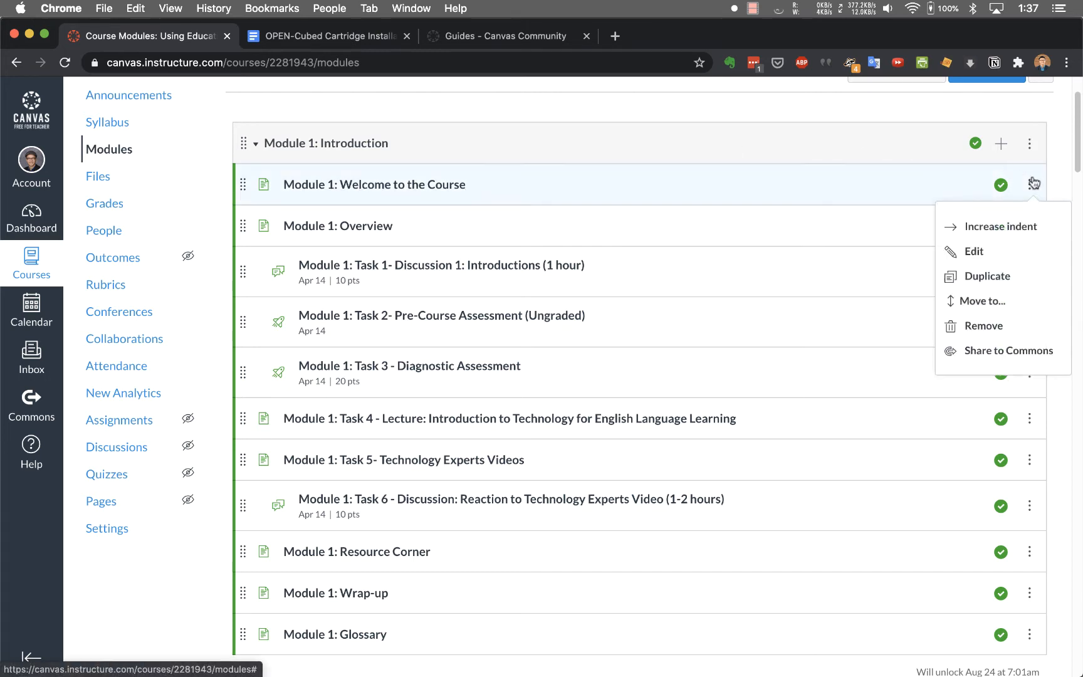
{"action": "left_click", "coordinate": [1012, 250]}
{"action": "left_click_drag", "start_coordinate": [524, 363], "coordinate": [587, 367]}
{"action": "left_click", "coordinate": [584, 401]}
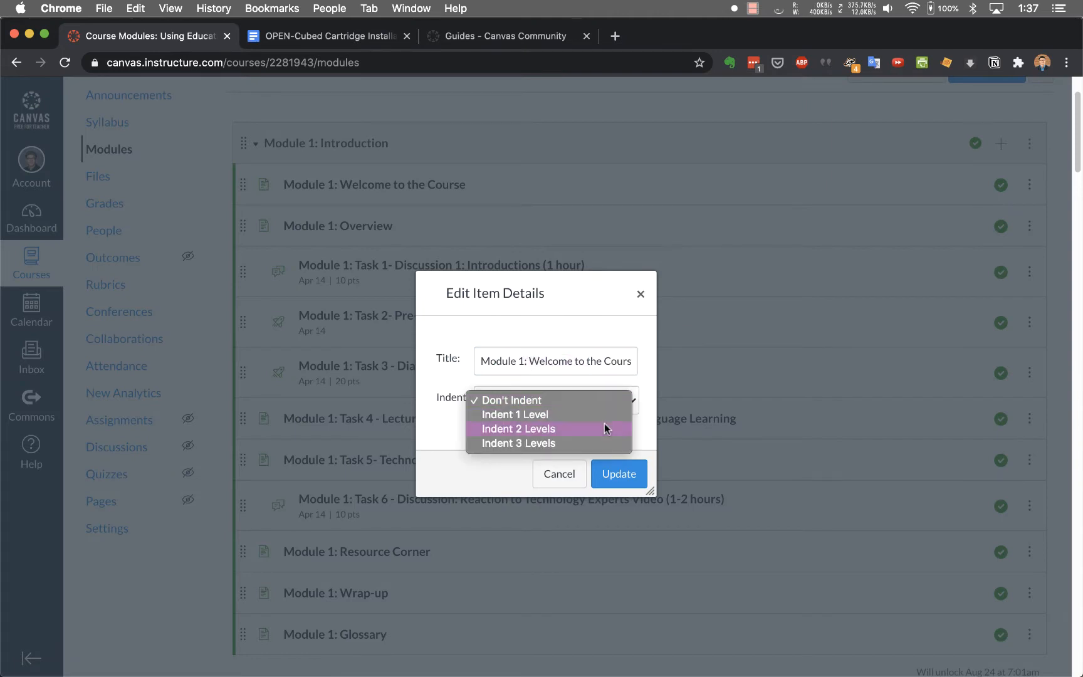
{"action": "left_click", "coordinate": [650, 389]}
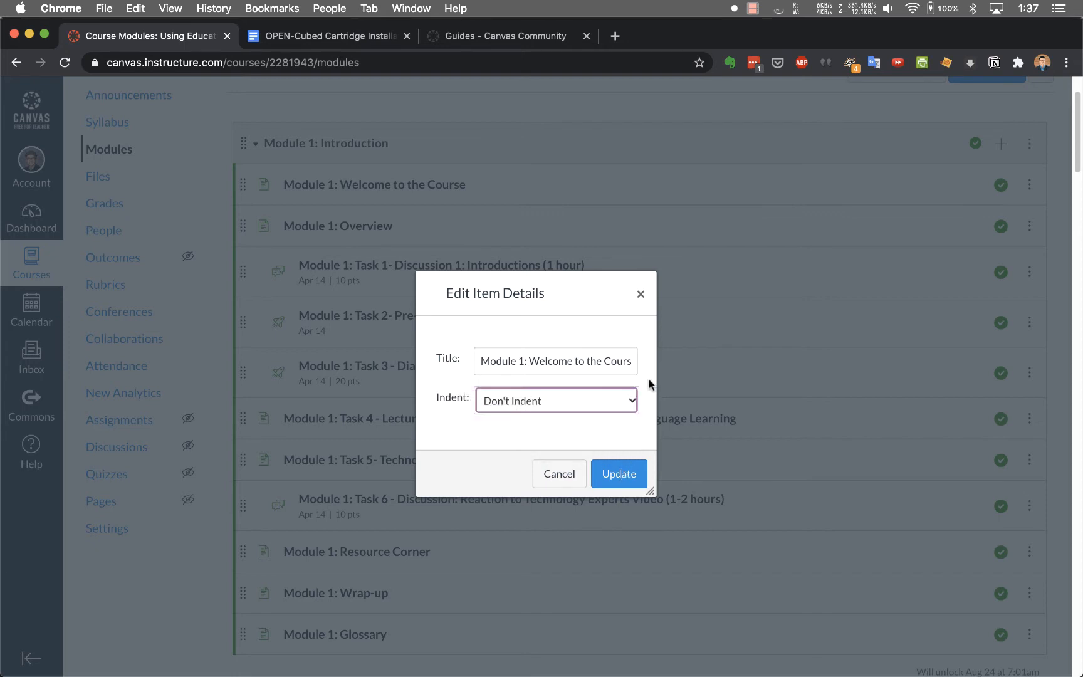
{"action": "left_click", "coordinate": [625, 472]}
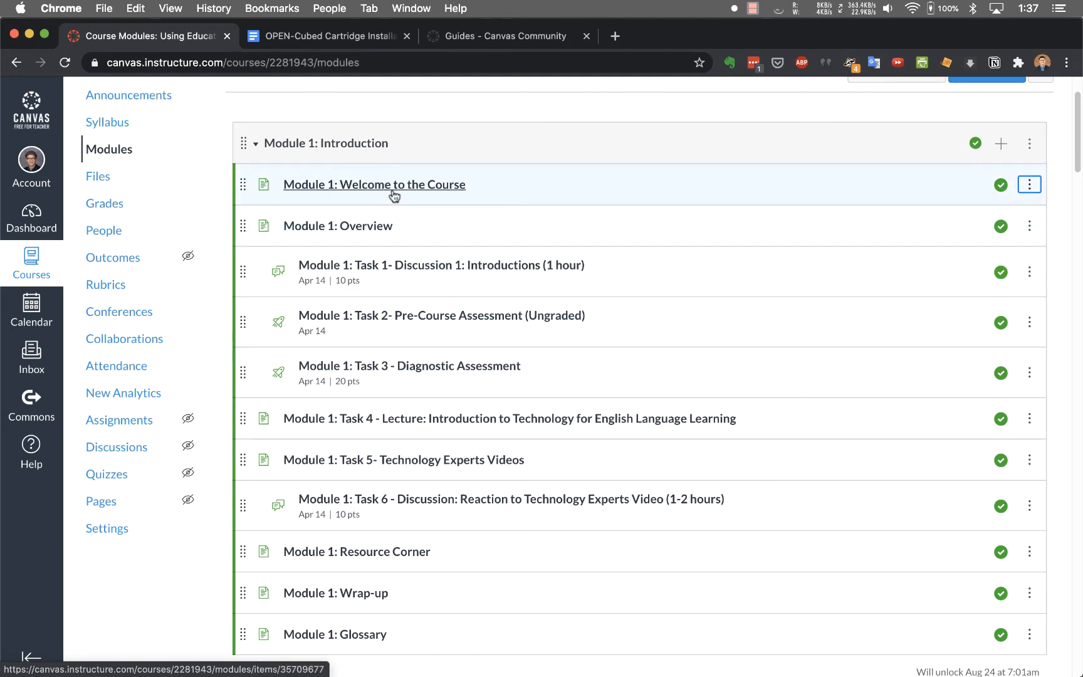
- Open the Module 1: Task 1- Discussion 1: Introductions item and look through its directions, examples and grading criteria
{"action": "left_click", "coordinate": [373, 269]}
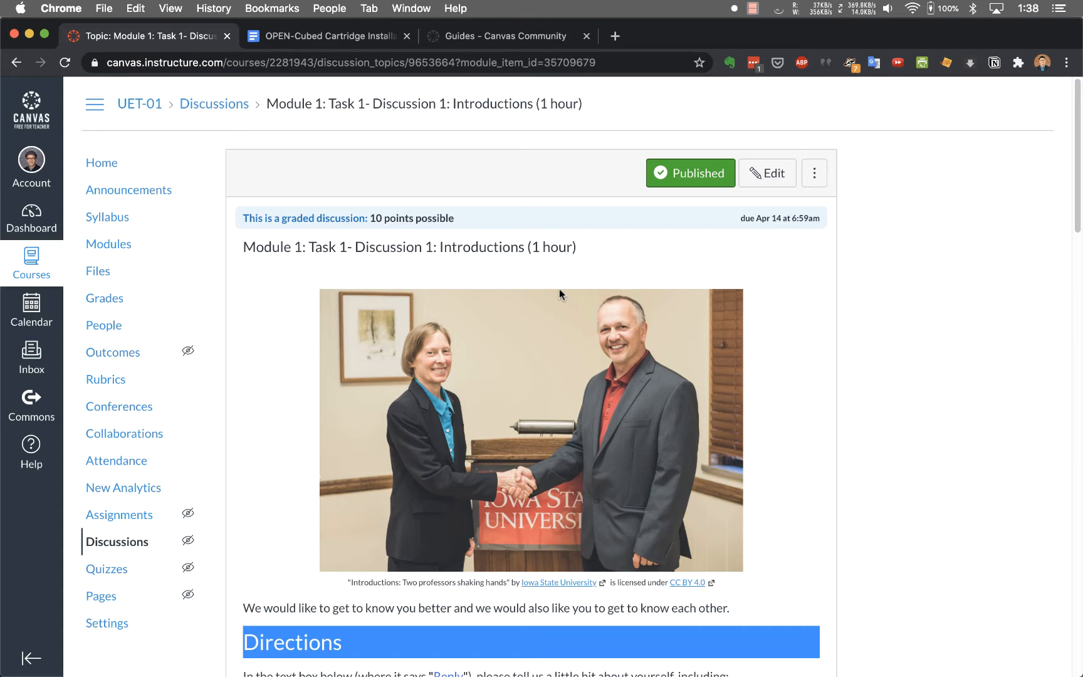
{"action": "scroll", "coordinate": [559, 288], "scroll_direction": "down", "scroll_amount": 5}
{"action": "scroll", "coordinate": [559, 288], "scroll_direction": "down", "scroll_amount": 18}
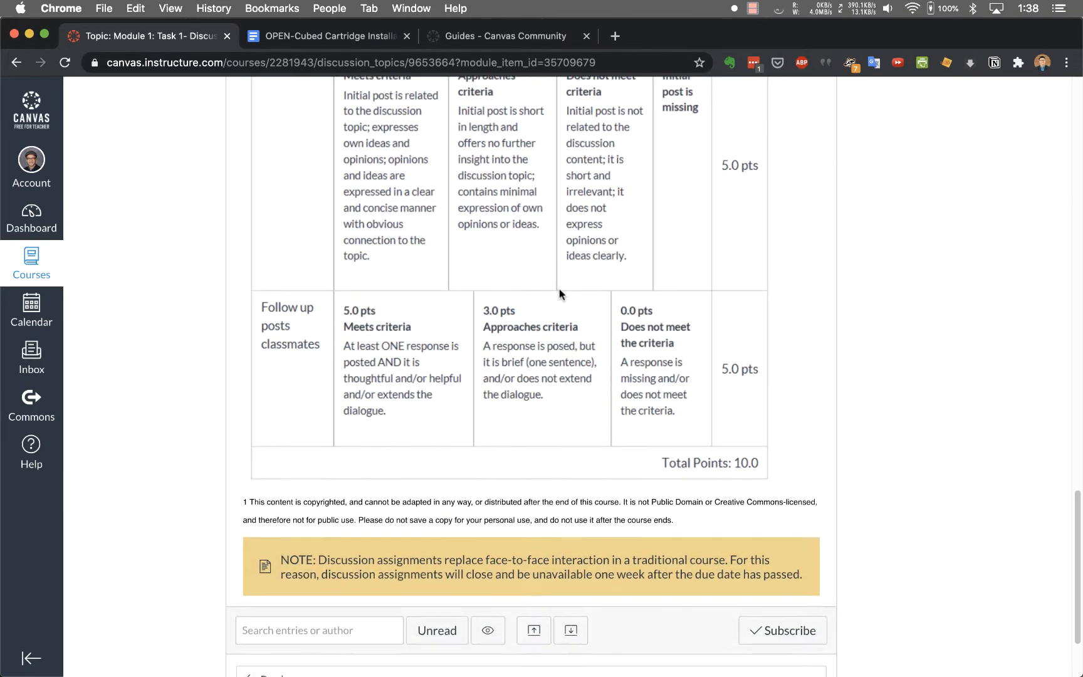
{"action": "scroll", "coordinate": [559, 289], "scroll_direction": "up", "scroll_amount": 4}
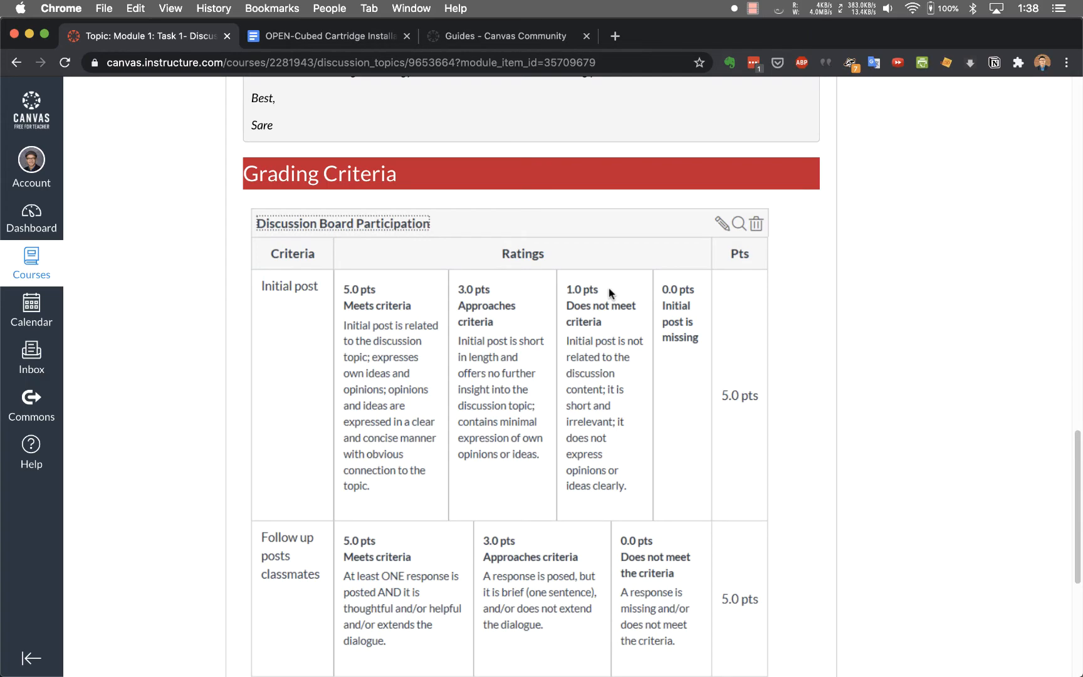
{"action": "scroll", "coordinate": [608, 288], "scroll_direction": "up", "scroll_amount": 15}
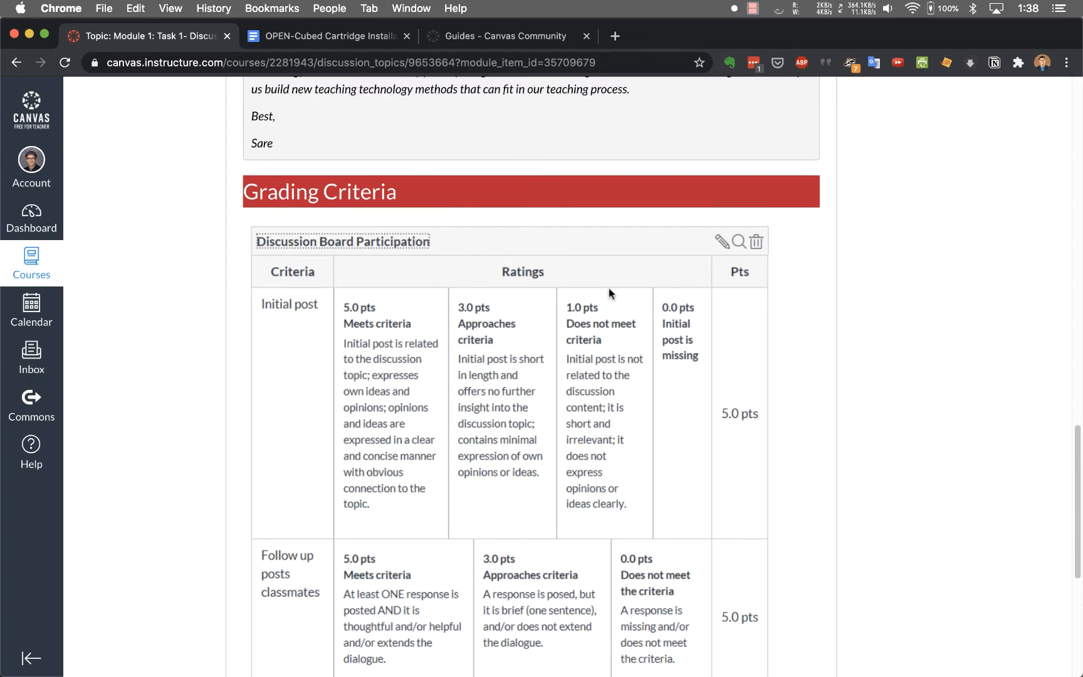
{"action": "scroll", "coordinate": [608, 287], "scroll_direction": "up", "scroll_amount": 5}
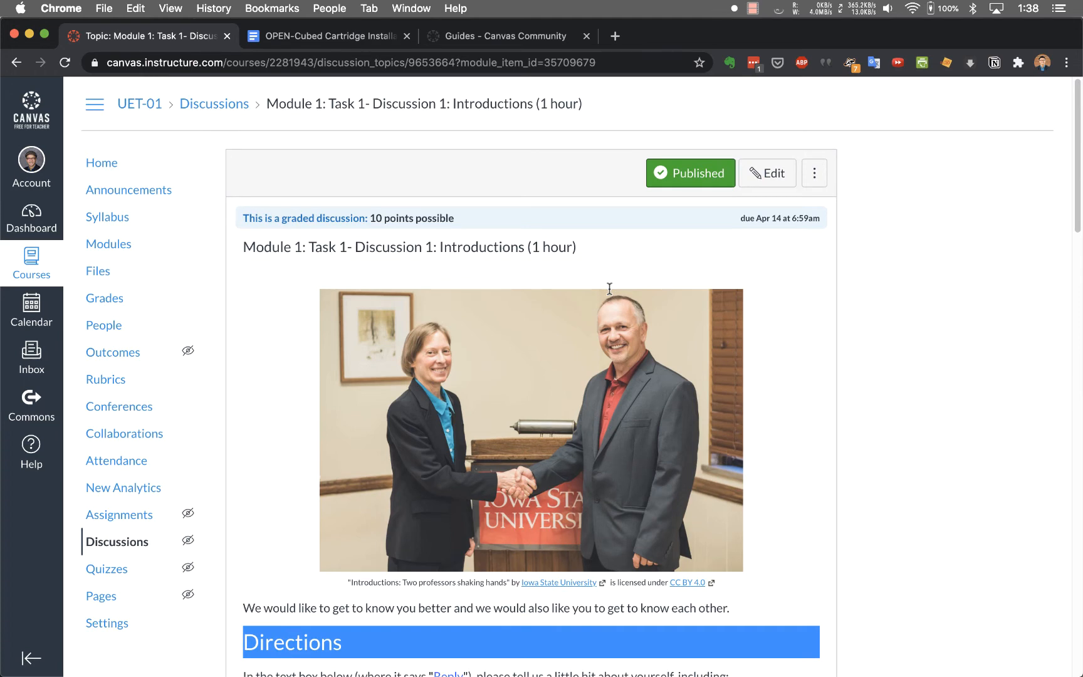
- Open the Introductions discussion for editing and go through its body text, including the post and response examples
{"action": "left_click", "coordinate": [754, 176]}
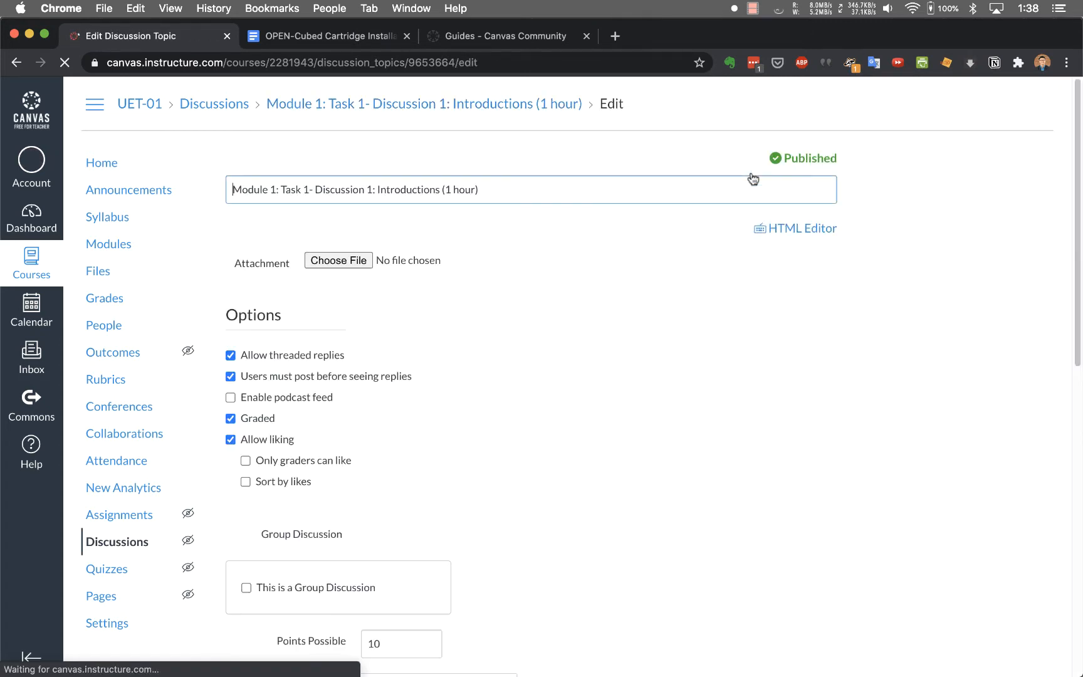
{"action": "scroll", "coordinate": [614, 385], "scroll_direction": "down", "scroll_amount": 6}
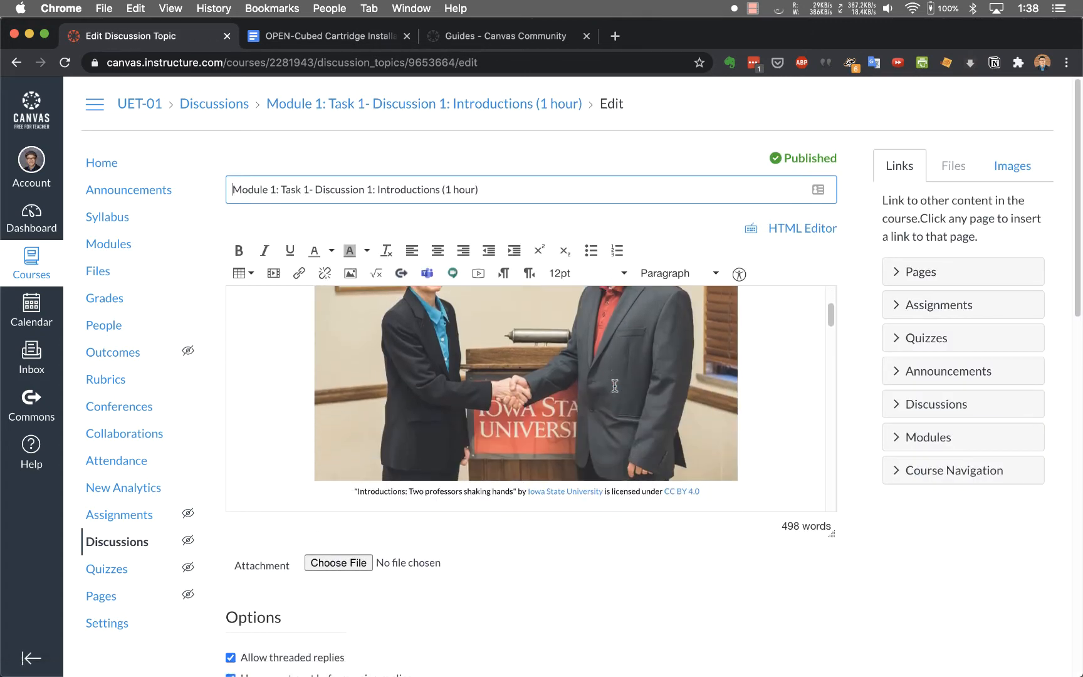
{"action": "scroll", "coordinate": [614, 386], "scroll_direction": "down", "scroll_amount": 5}
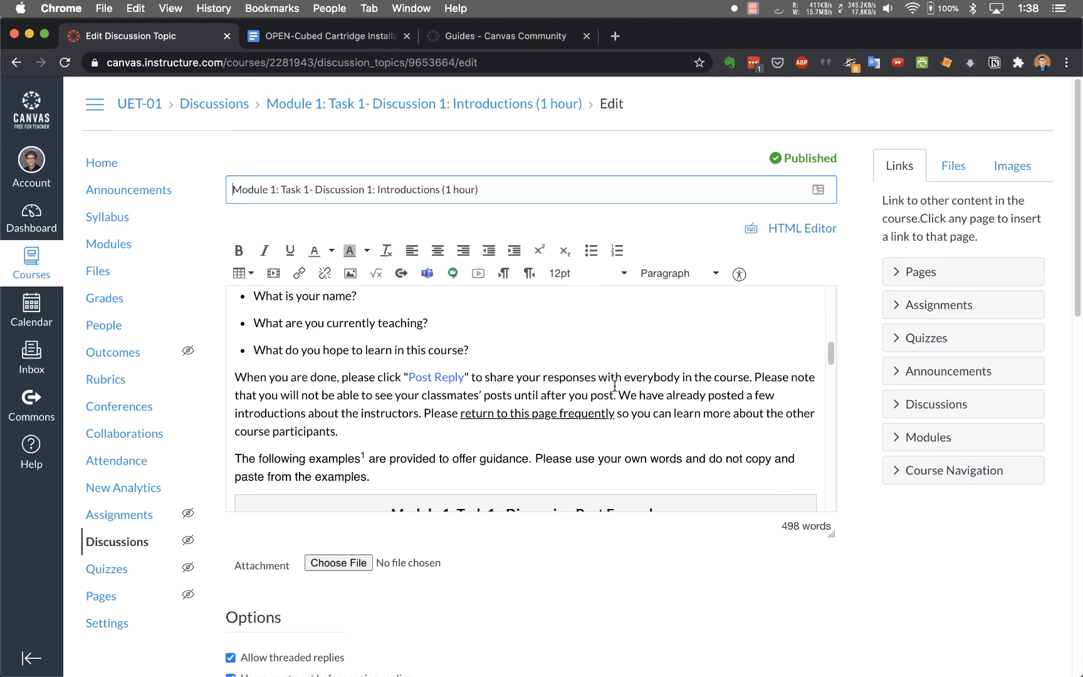
{"action": "scroll", "coordinate": [615, 385], "scroll_direction": "down", "scroll_amount": 2}
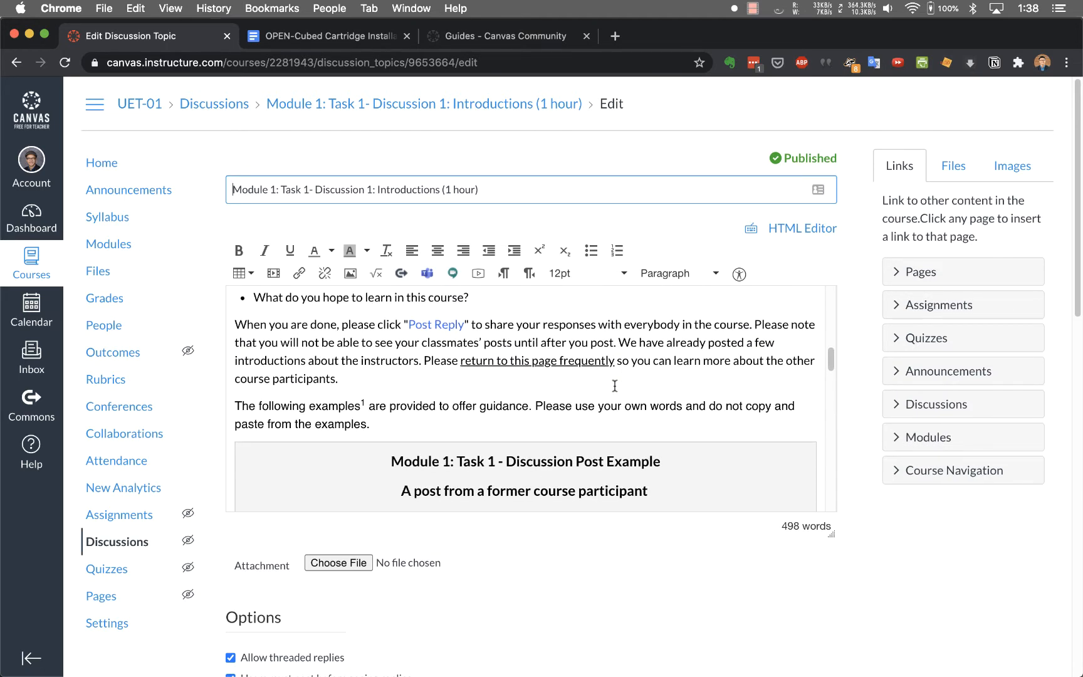
{"action": "scroll", "coordinate": [614, 385], "scroll_direction": "down", "scroll_amount": 7}
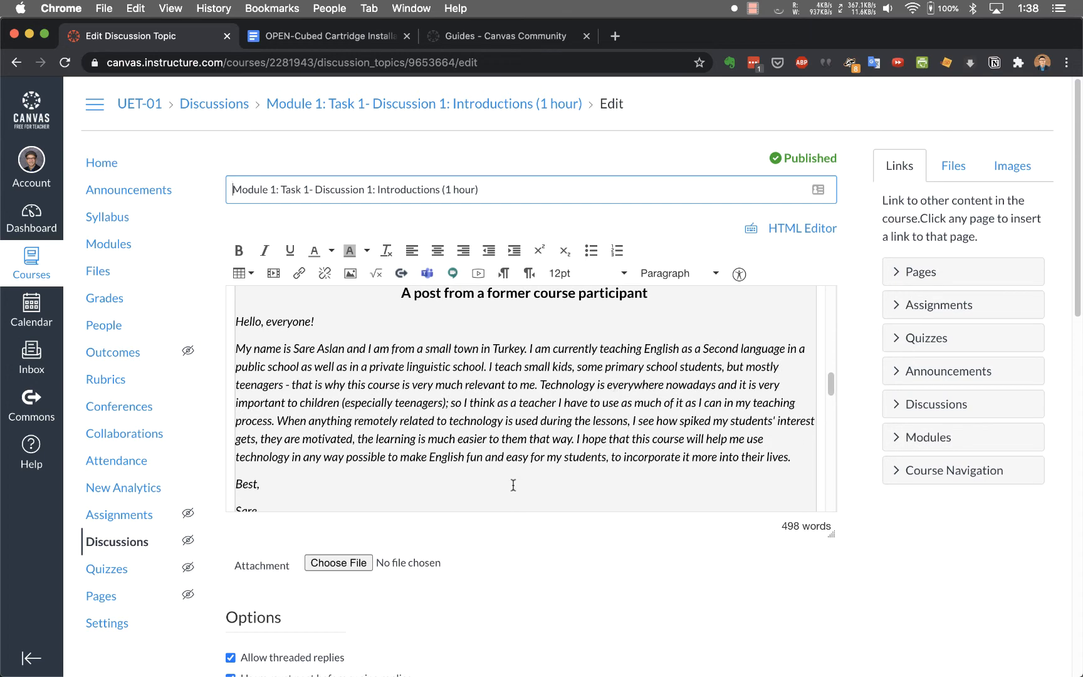
{"action": "scroll", "coordinate": [555, 451], "scroll_direction": "down", "scroll_amount": 5}
{"action": "scroll", "coordinate": [558, 450], "scroll_direction": "down", "scroll_amount": 12}
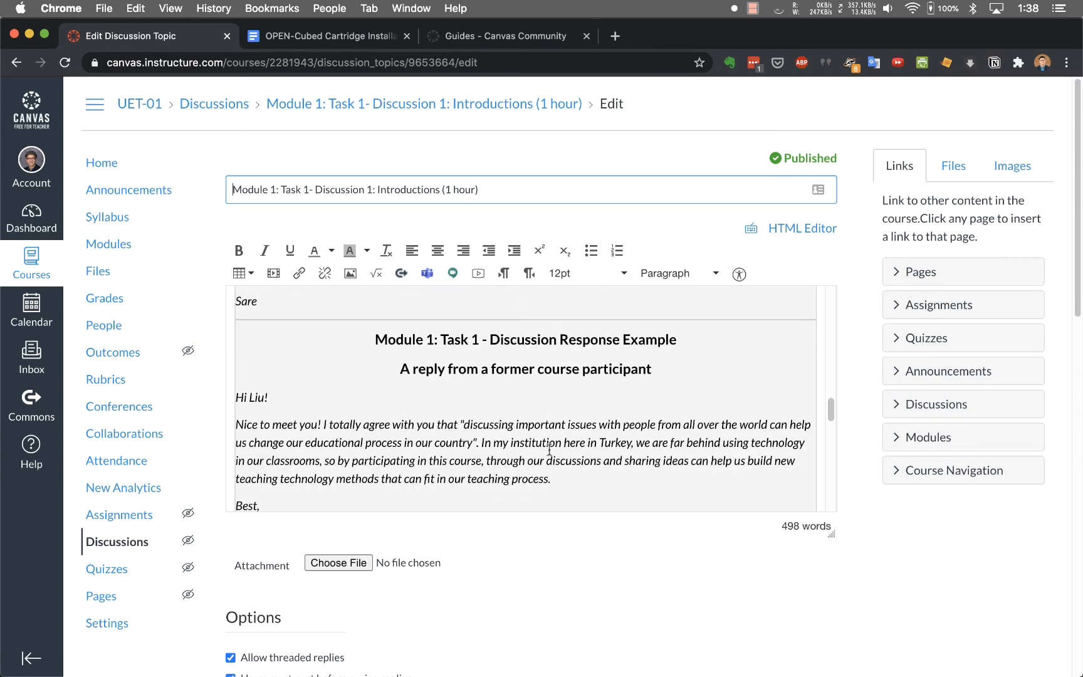
- Examine the discussion's options for threaded replies, posting before seeing replies, grading, liking and group discussion
{"action": "scroll", "coordinate": [553, 548], "scroll_direction": "down", "scroll_amount": 6}
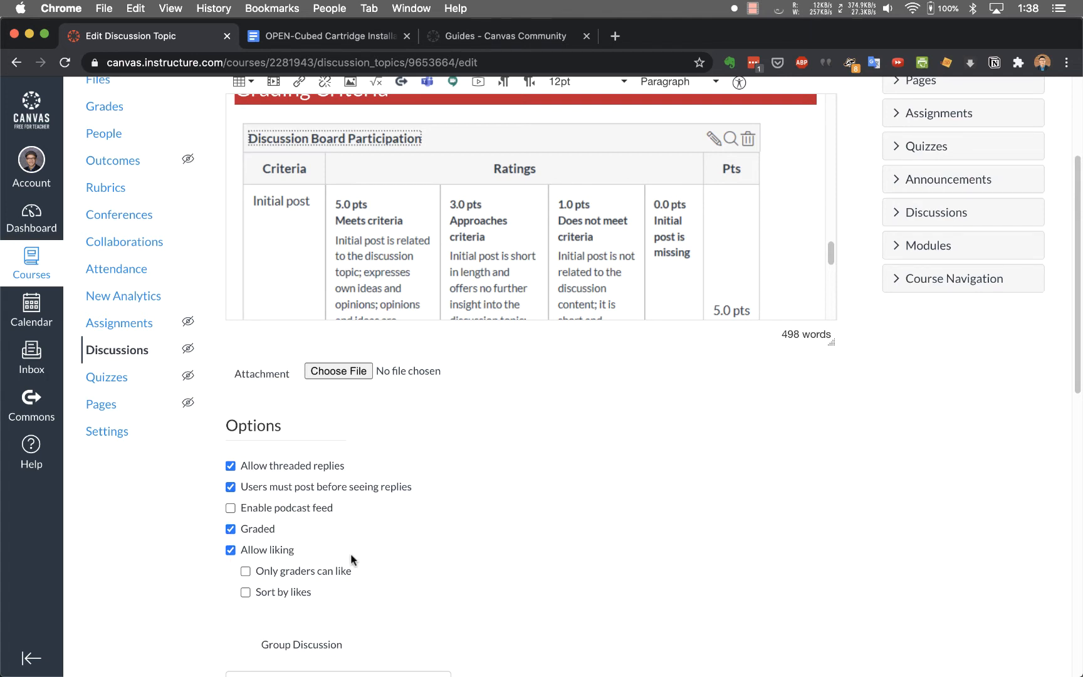
{"action": "scroll", "coordinate": [350, 553], "scroll_direction": "down", "scroll_amount": 5}
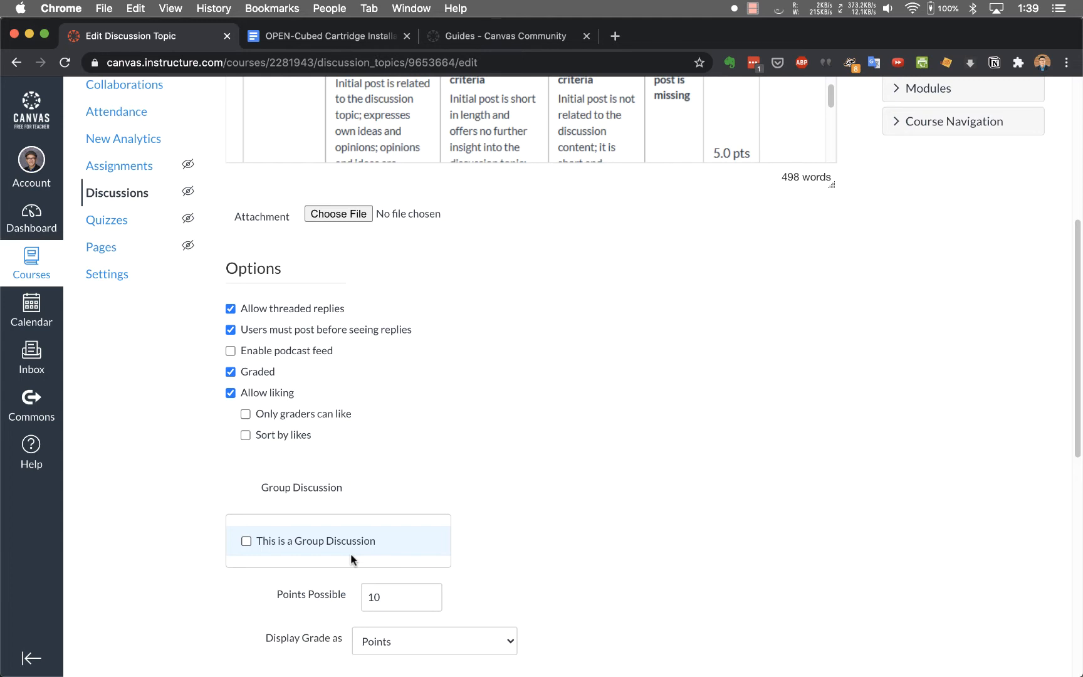
{"action": "scroll", "coordinate": [350, 552], "scroll_direction": "up", "scroll_amount": 1}
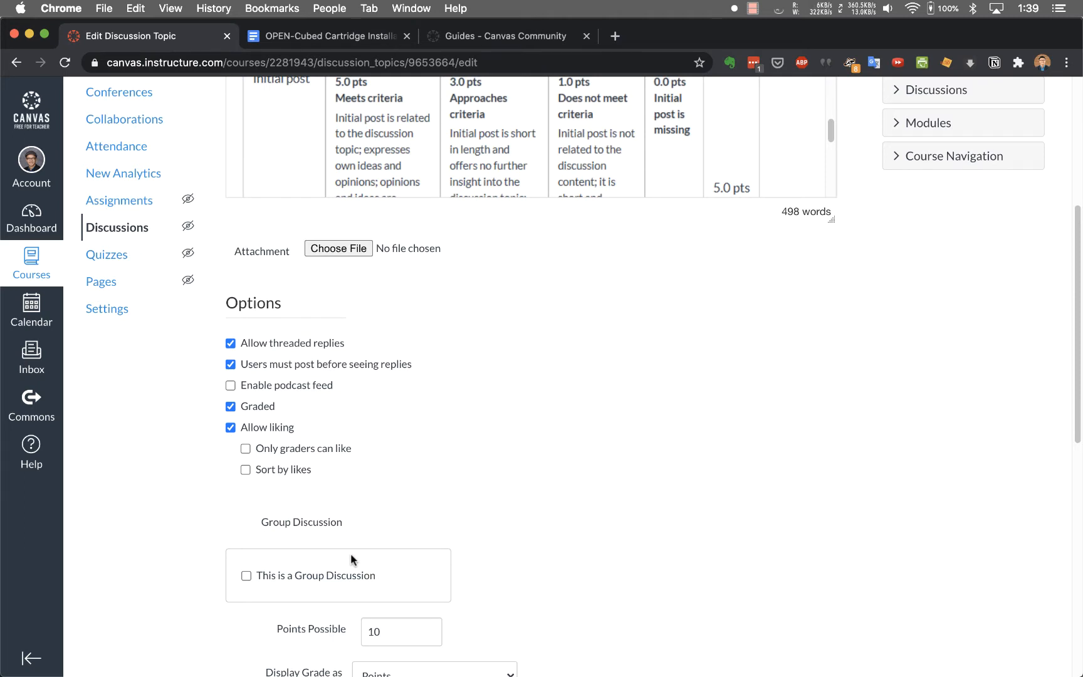
{"action": "scroll", "coordinate": [351, 555], "scroll_direction": "down", "scroll_amount": 2}
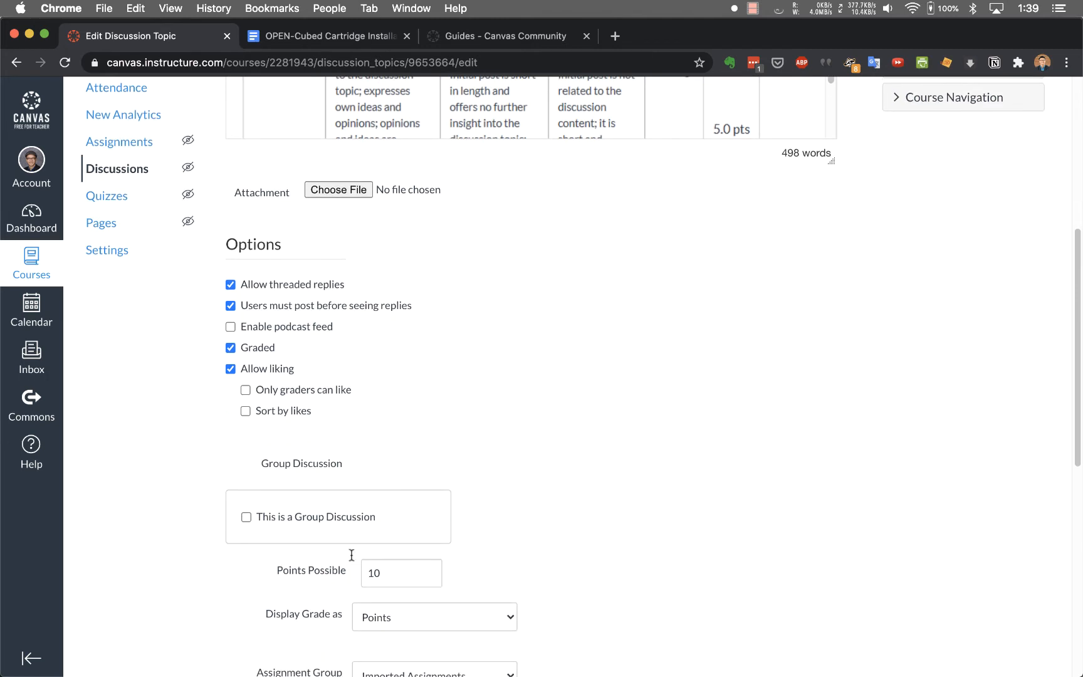
- Set the Introductions discussion's due date to Aug 28, 2020 6:59 am
{"action": "scroll", "coordinate": [397, 574], "scroll_direction": "down", "scroll_amount": 14}
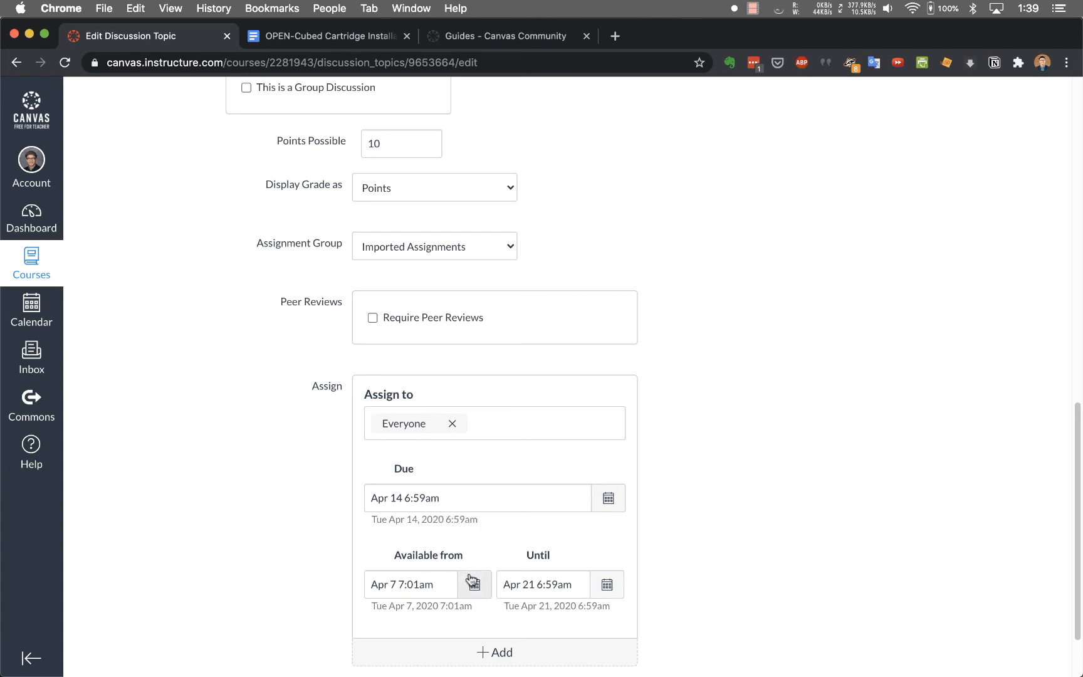
{"action": "left_click", "coordinate": [613, 497]}
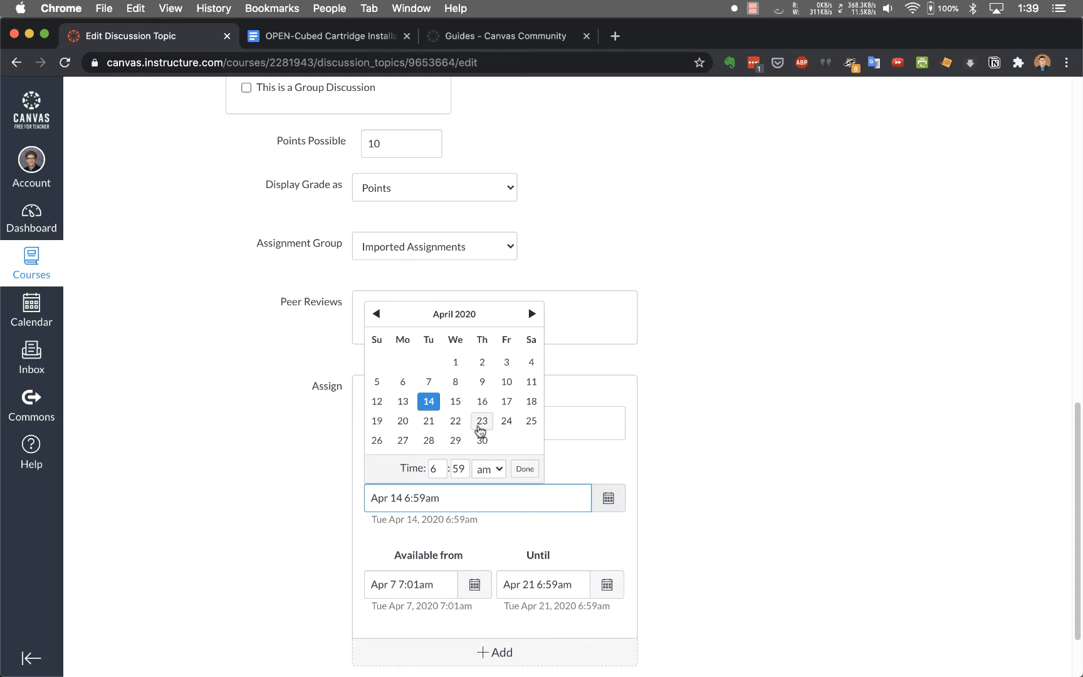
{"action": "left_click", "coordinate": [530, 314]}
{"action": "left_click", "coordinate": [530, 315]}
{"action": "left_click", "coordinate": [530, 315]}
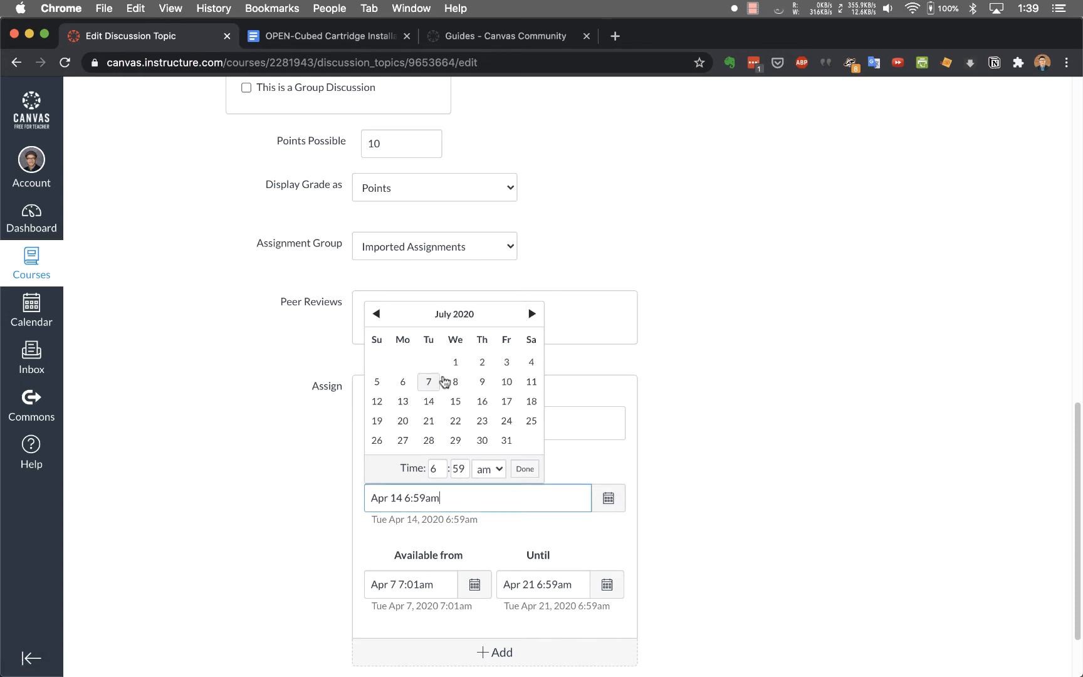
{"action": "left_click", "coordinate": [530, 315]}
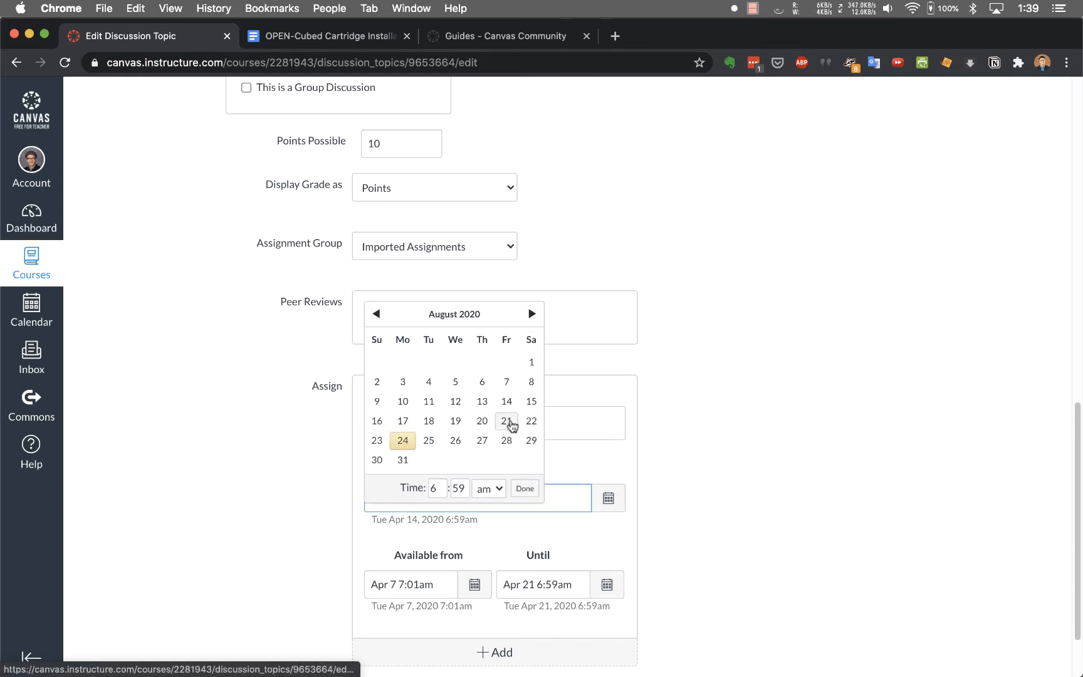
{"action": "left_click", "coordinate": [506, 439]}
{"action": "left_click", "coordinate": [680, 472]}
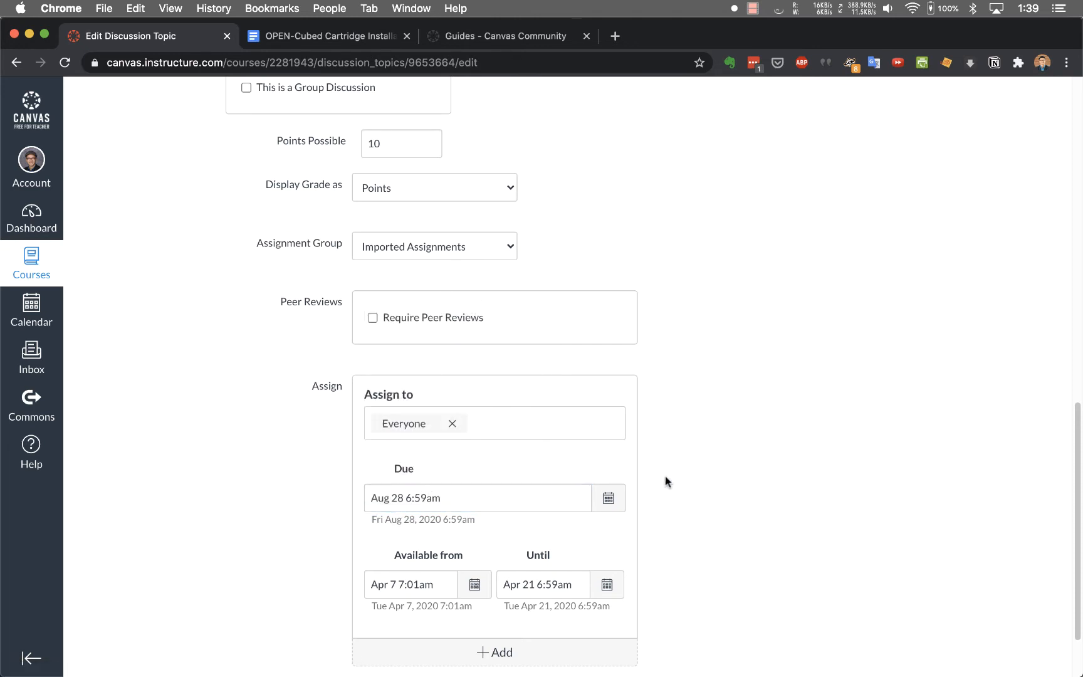
- Make the discussion available from Aug 24, 2020 7:01 am
{"action": "left_click", "coordinate": [474, 584]}
{"action": "left_click", "coordinate": [530, 399]}
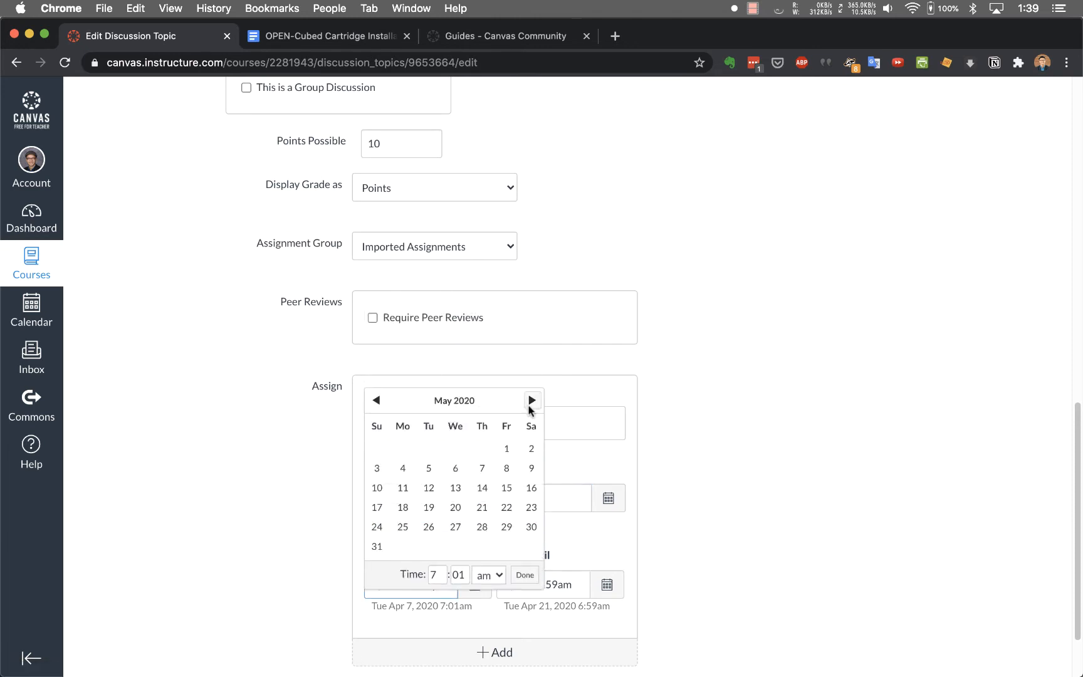
{"action": "left_click", "coordinate": [531, 400]}
{"action": "left_click", "coordinate": [530, 400]}
{"action": "left_click", "coordinate": [531, 399]}
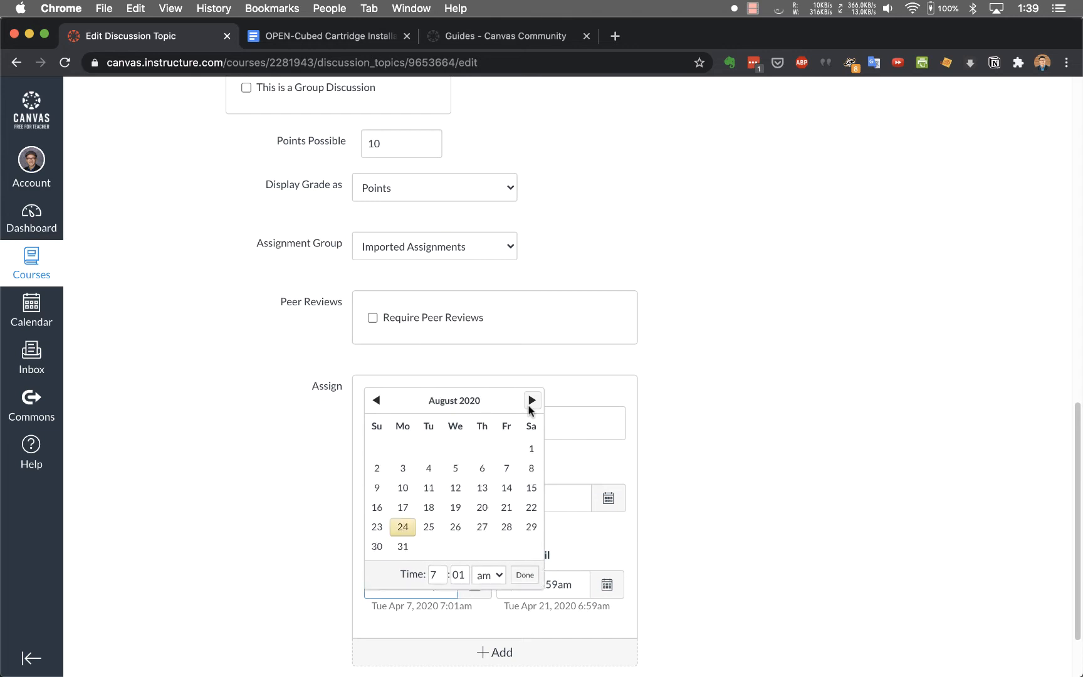
{"action": "left_click", "coordinate": [401, 527]}
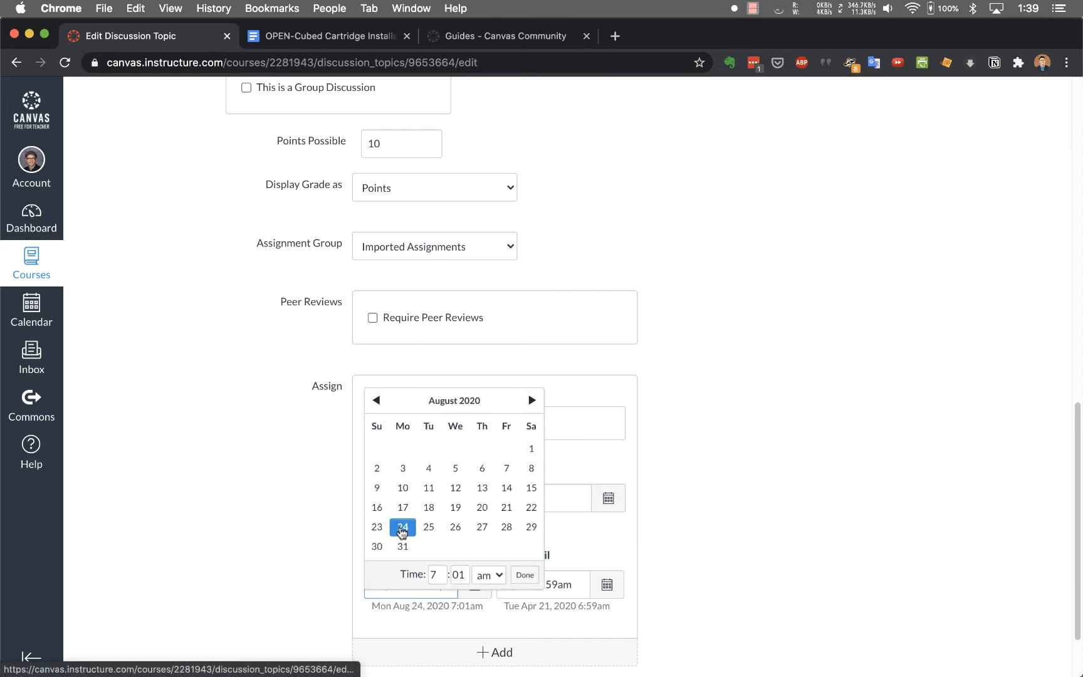
{"action": "left_click", "coordinate": [524, 574]}
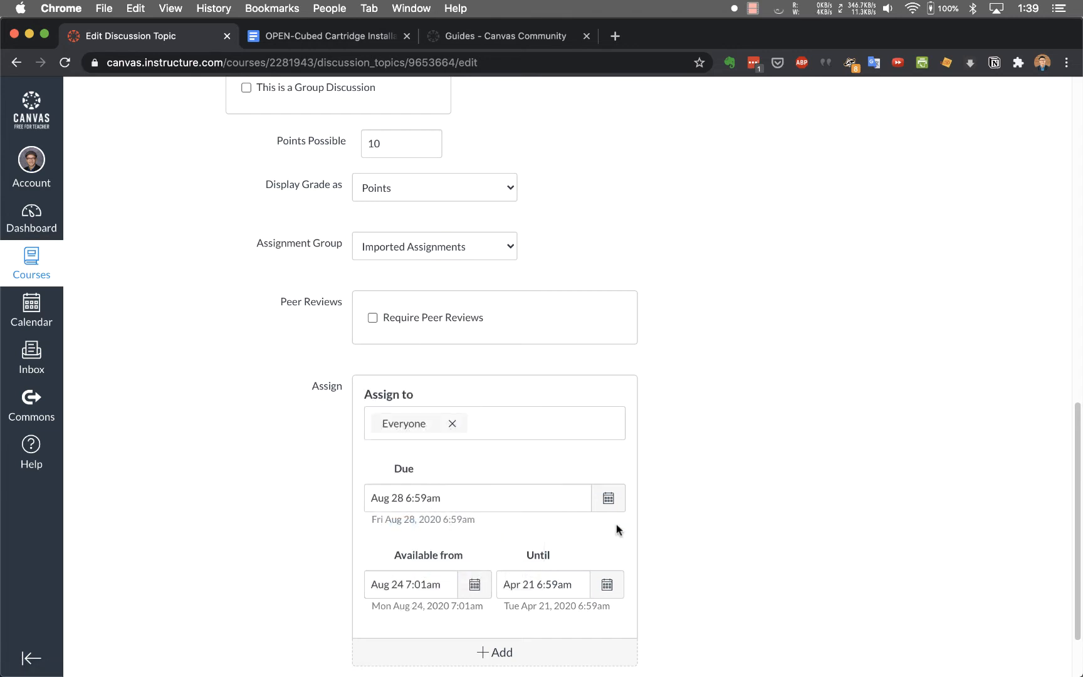
- Set the discussion's availability to end on Aug 28, 2020 6:59 am
{"action": "left_click", "coordinate": [606, 586]}
{"action": "left_click", "coordinate": [663, 400]}
{"action": "left_click", "coordinate": [663, 399]}
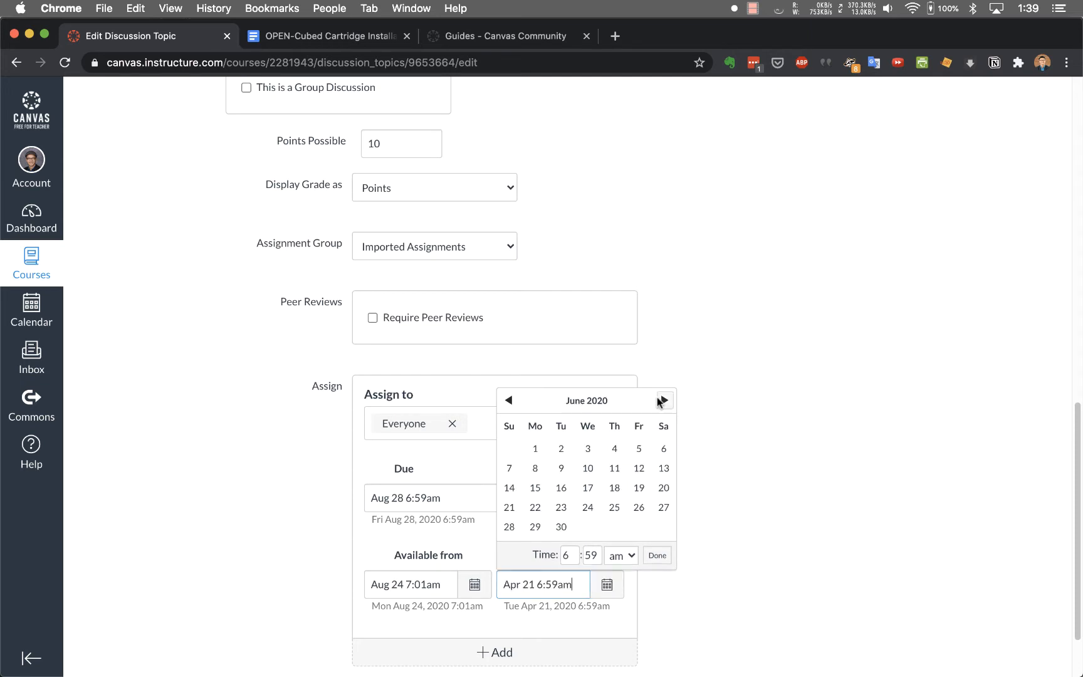
{"action": "left_click", "coordinate": [663, 400]}
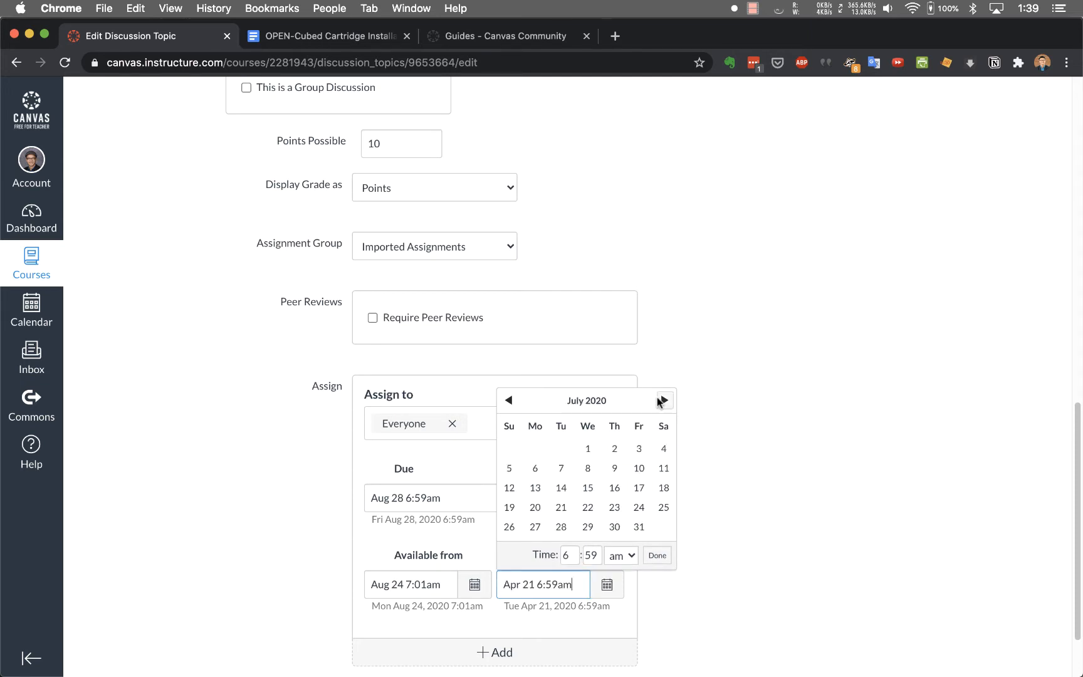
{"action": "left_click", "coordinate": [663, 399]}
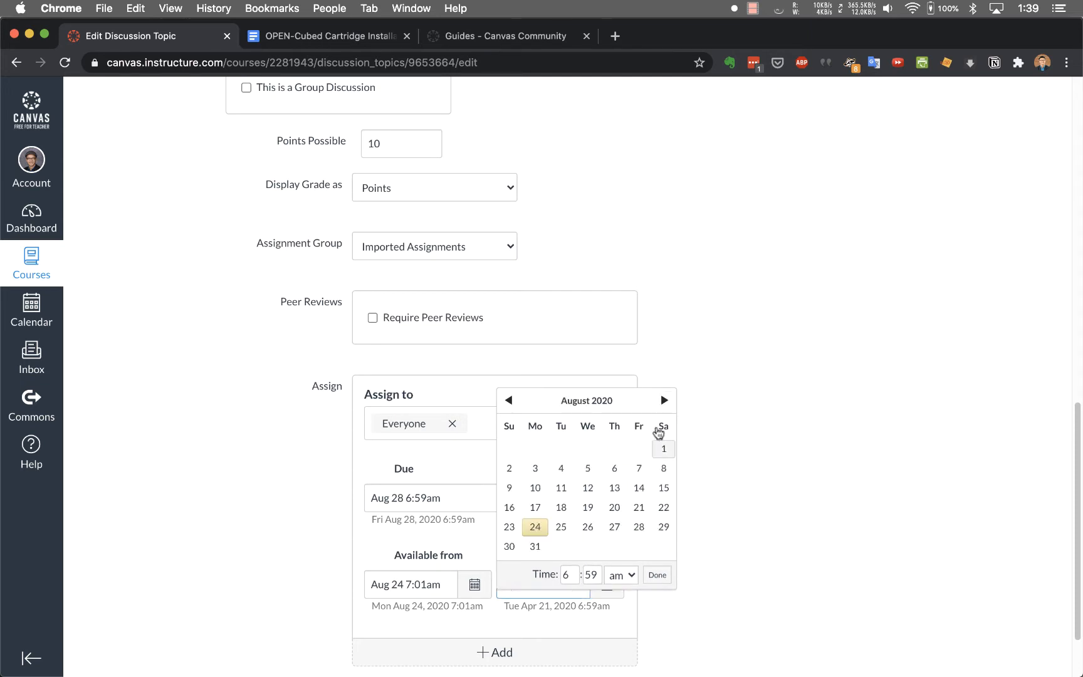
{"action": "left_click", "coordinate": [638, 527]}
{"action": "left_click", "coordinate": [657, 575]}
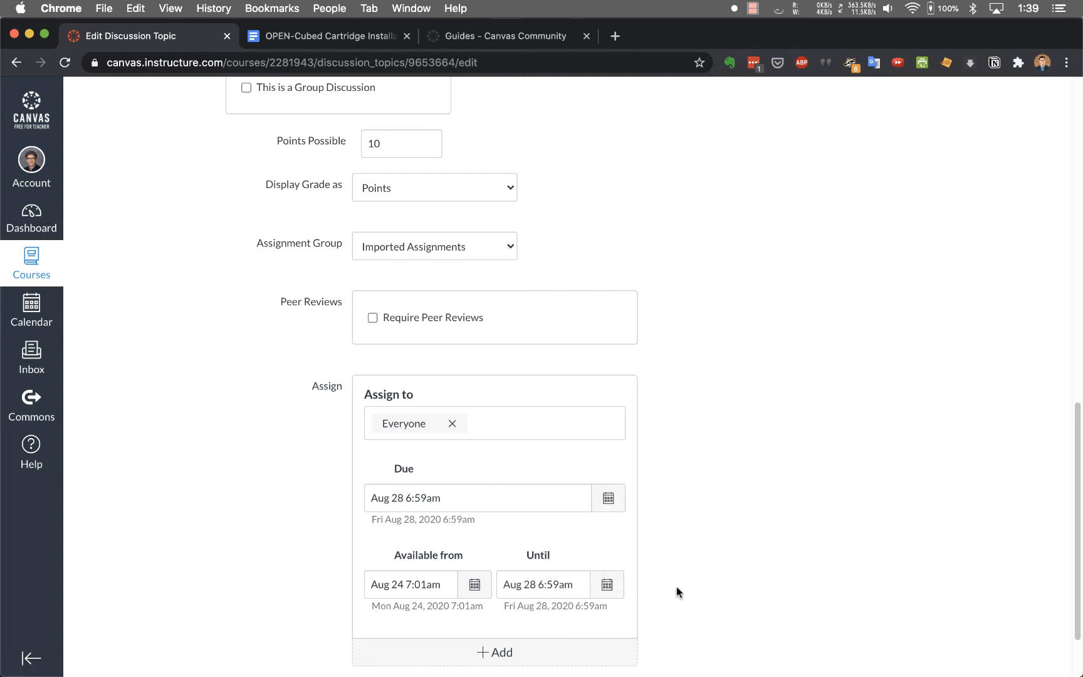
{"action": "scroll", "coordinate": [677, 592], "scroll_direction": "down", "scroll_amount": 3}
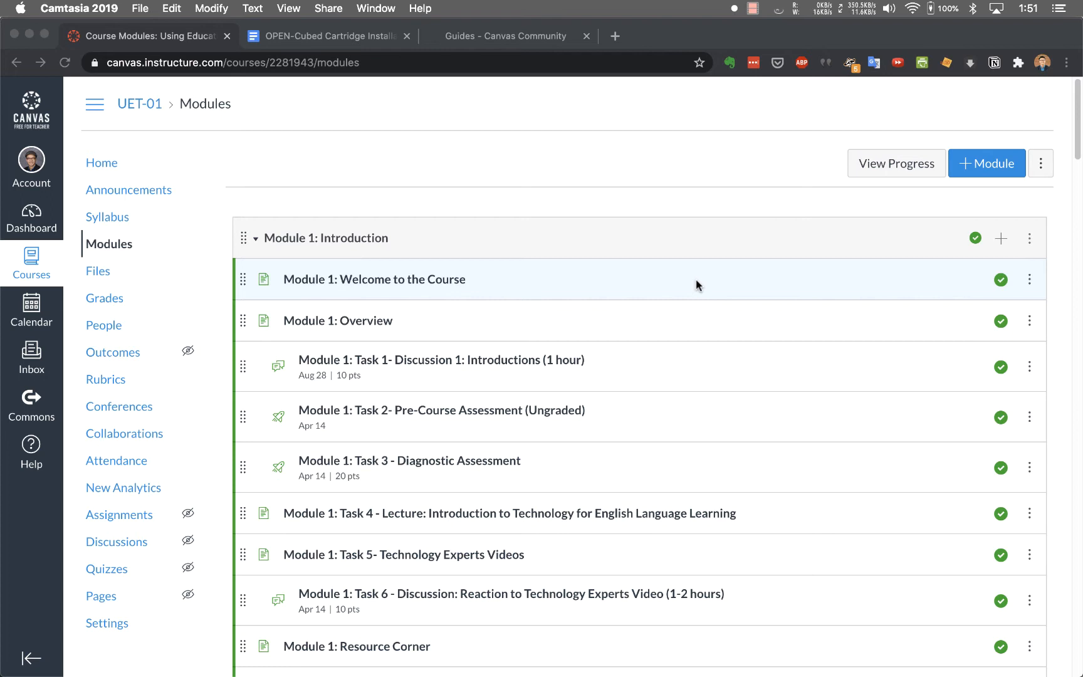
- Add a new module named "Week 0: Welcome Page" to the course, without a lock date or prerequisites
{"action": "left_click", "coordinate": [980, 164]}
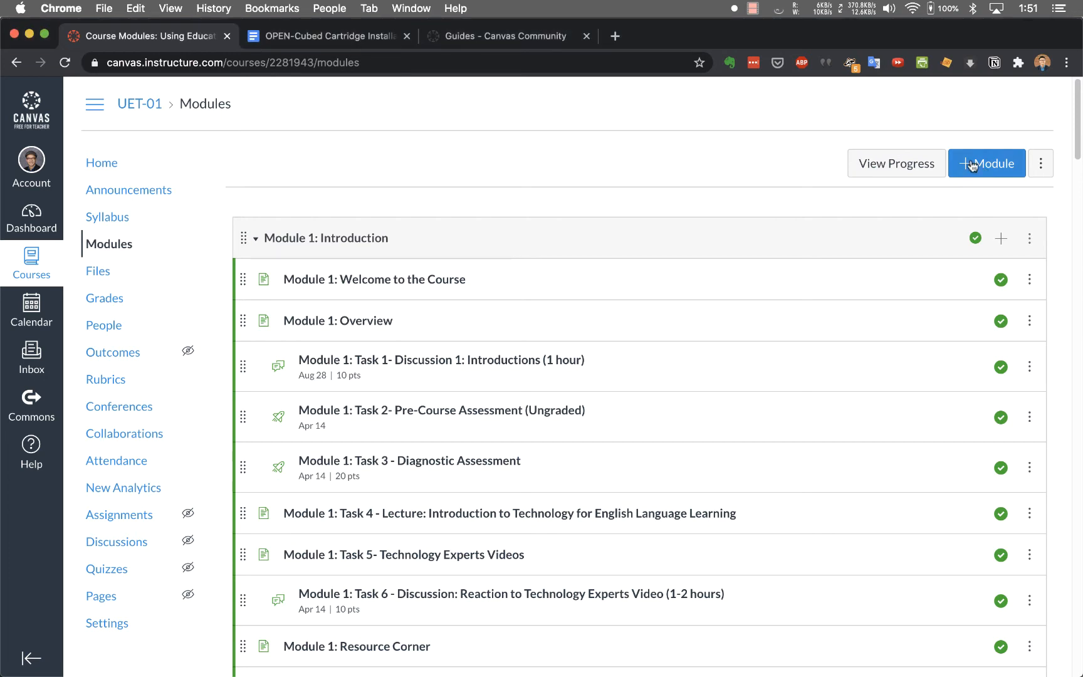
{"action": "left_click", "coordinate": [972, 165]}
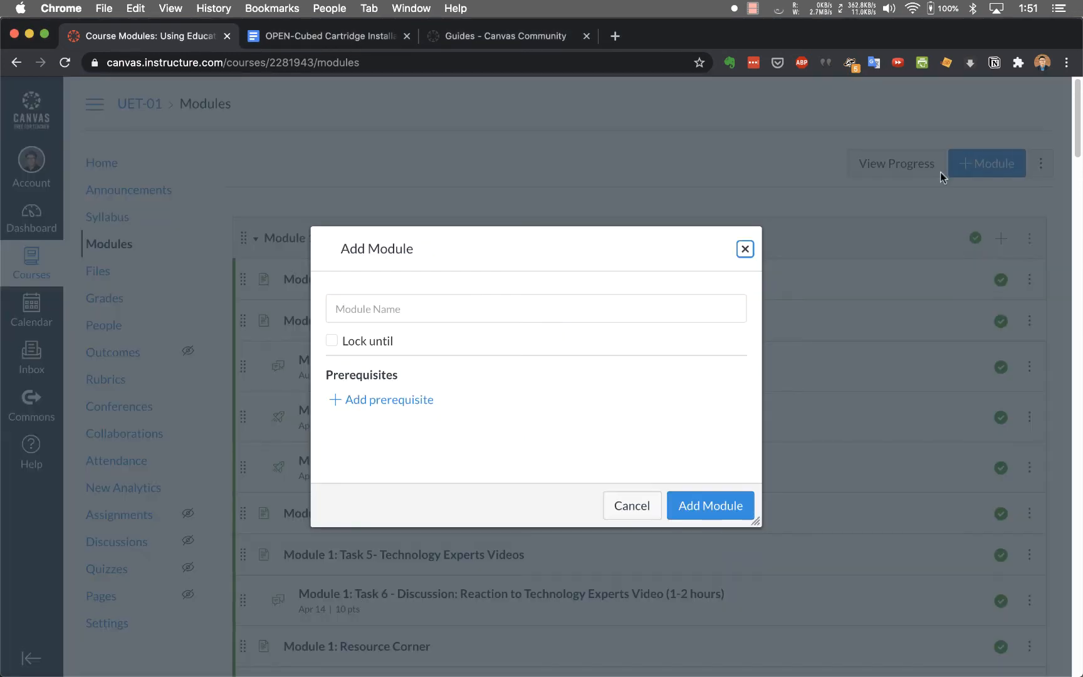
{"action": "left_click", "coordinate": [497, 307]}
{"action": "type", "text": "Module"}
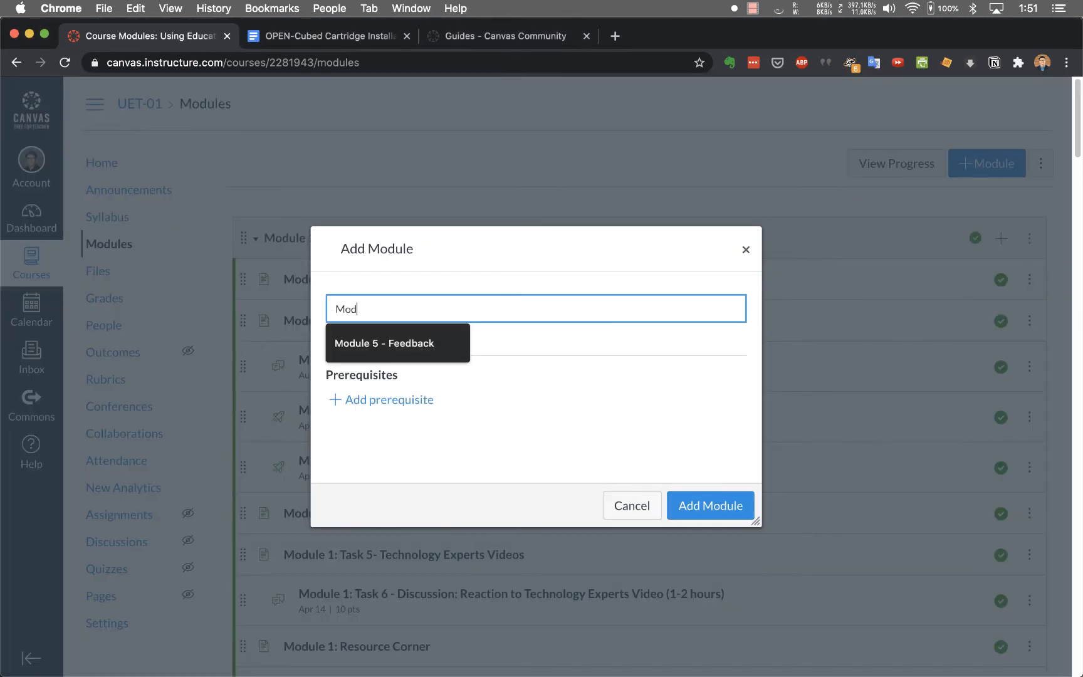
{"action": "key", "text": "BackSpace"}
{"action": "key", "text": "BackSpace"}
{"action": "key", "text": "BackSpace"}
{"action": "key", "text": "BackSpace"}
{"action": "key", "text": "BackSpace"}
{"action": "key", "text": "BackSpace"}
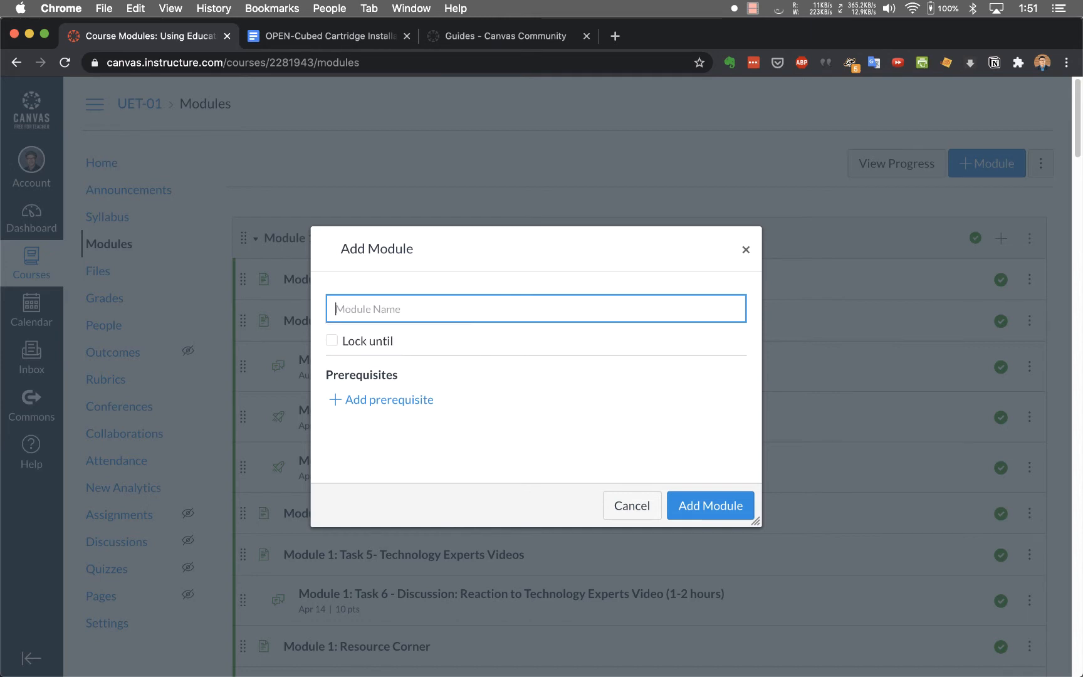
{"action": "type", "text": "Week"}
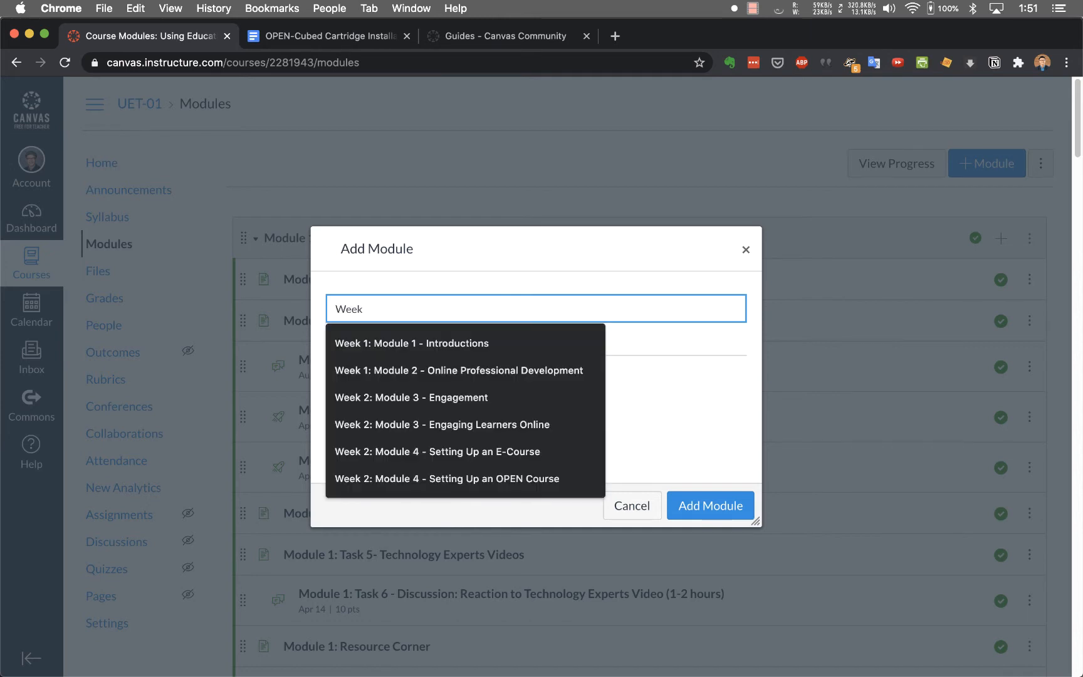
{"action": "type", "text": " 0:"}
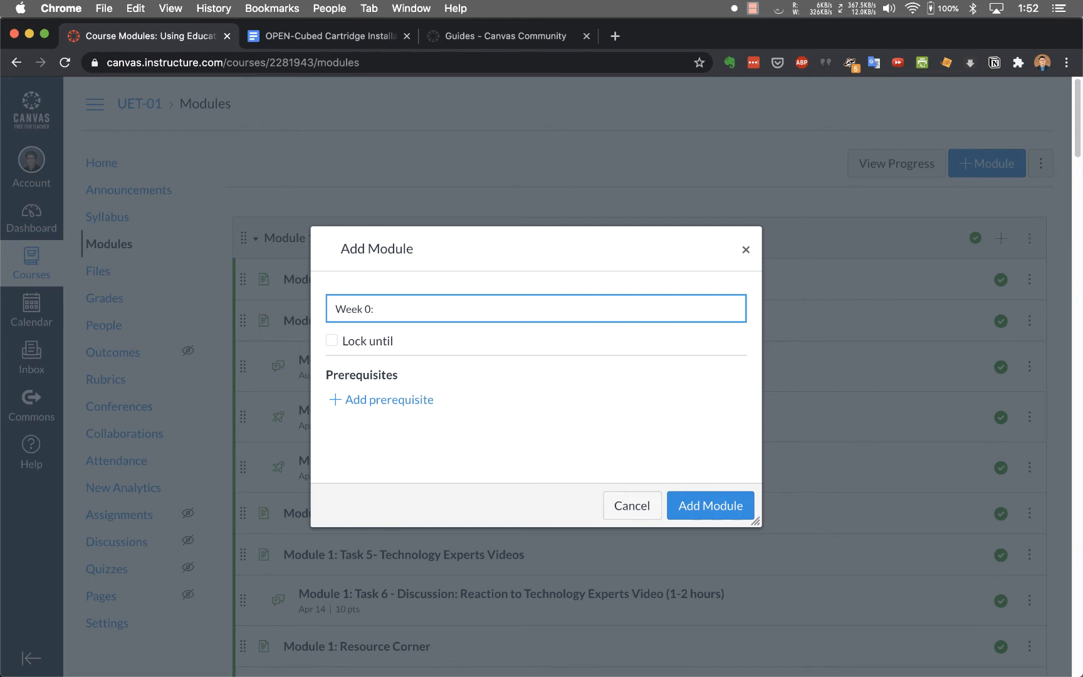
{"action": "type", "text": "Welcome Page"}
{"action": "left_click", "coordinate": [349, 343]}
{"action": "left_click", "coordinate": [373, 346]}
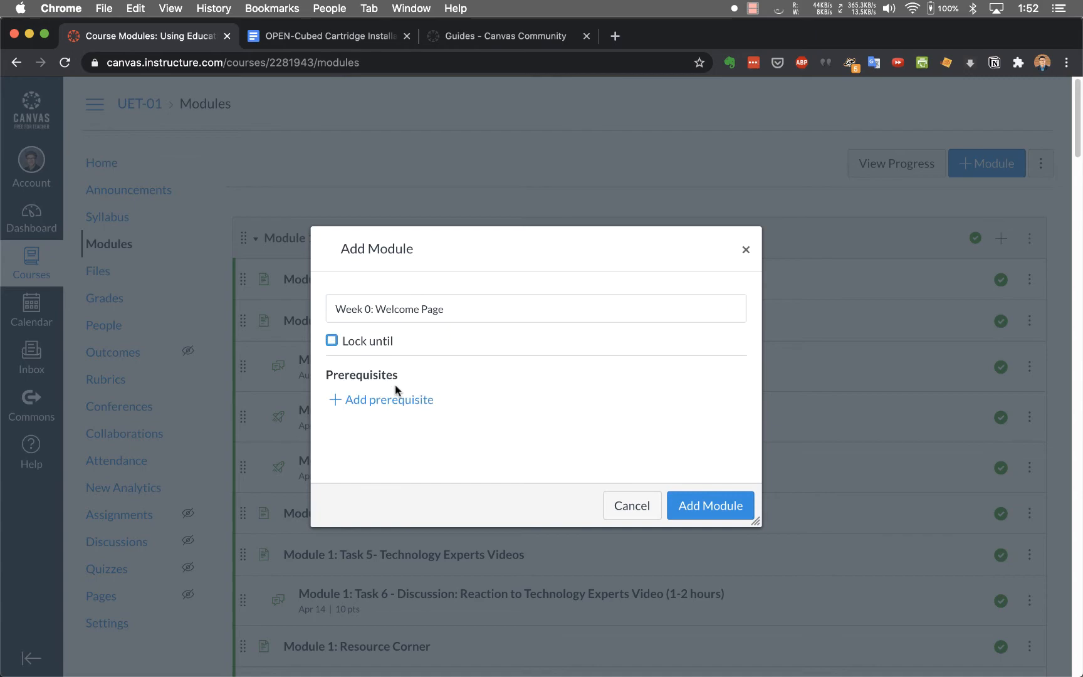
{"action": "left_click", "coordinate": [694, 506]}
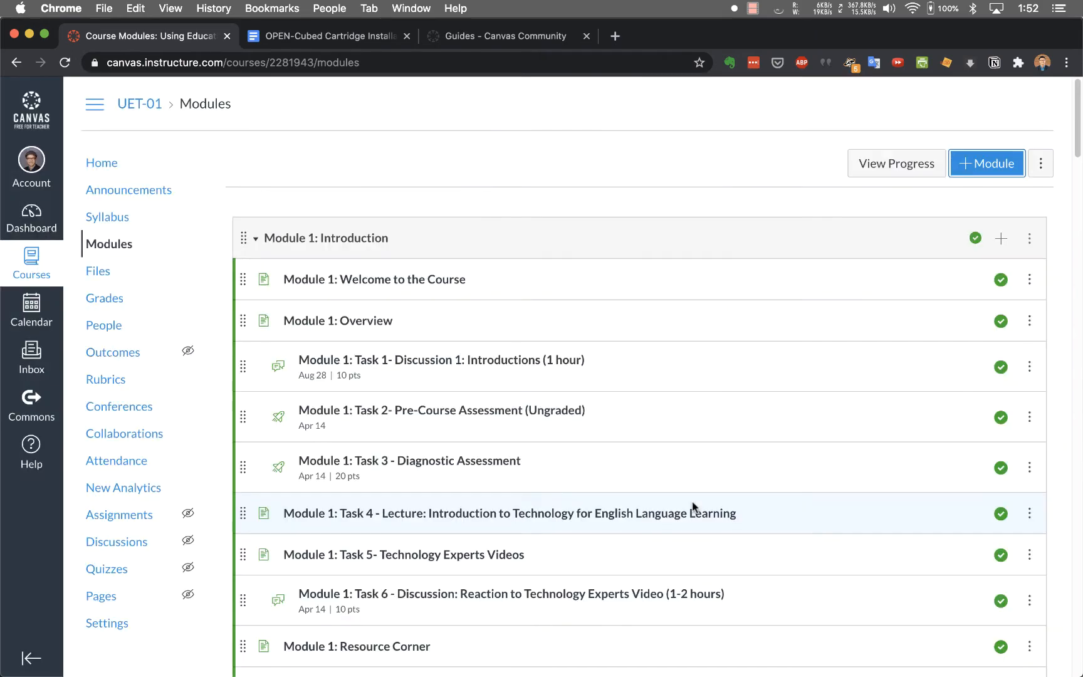
- Move the "Week 0: Welcome Page" module from the end of the module list to above Module 1: Introduction
{"action": "scroll", "coordinate": [633, 244], "scroll_direction": "down", "scroll_amount": 20}
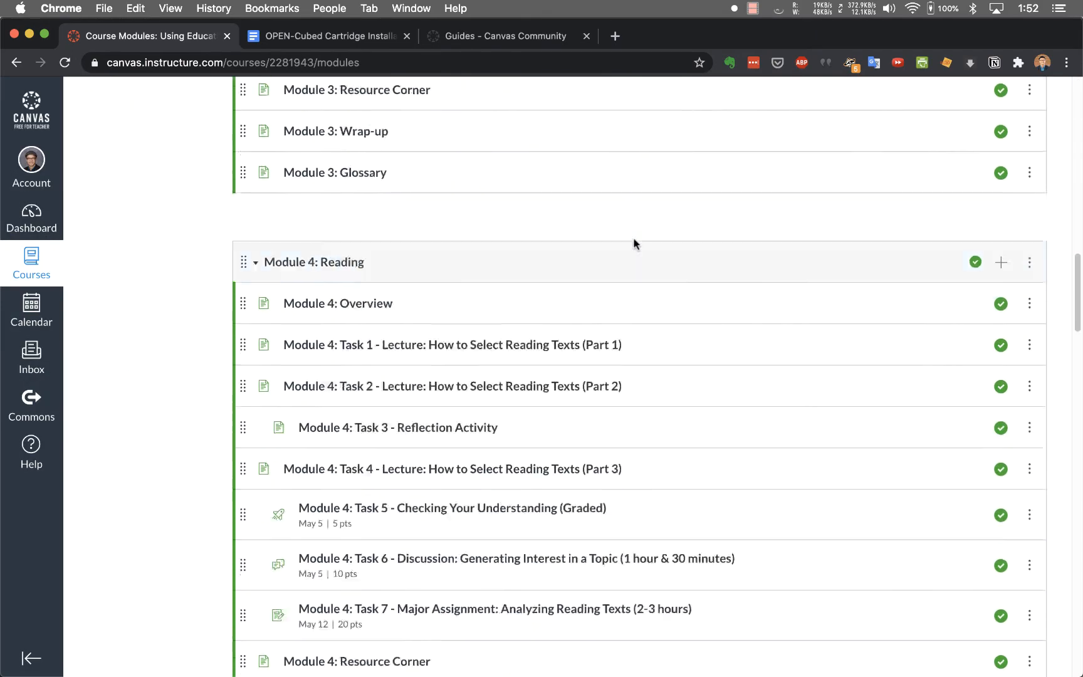
{"action": "scroll", "coordinate": [633, 243], "scroll_direction": "down", "scroll_amount": 12}
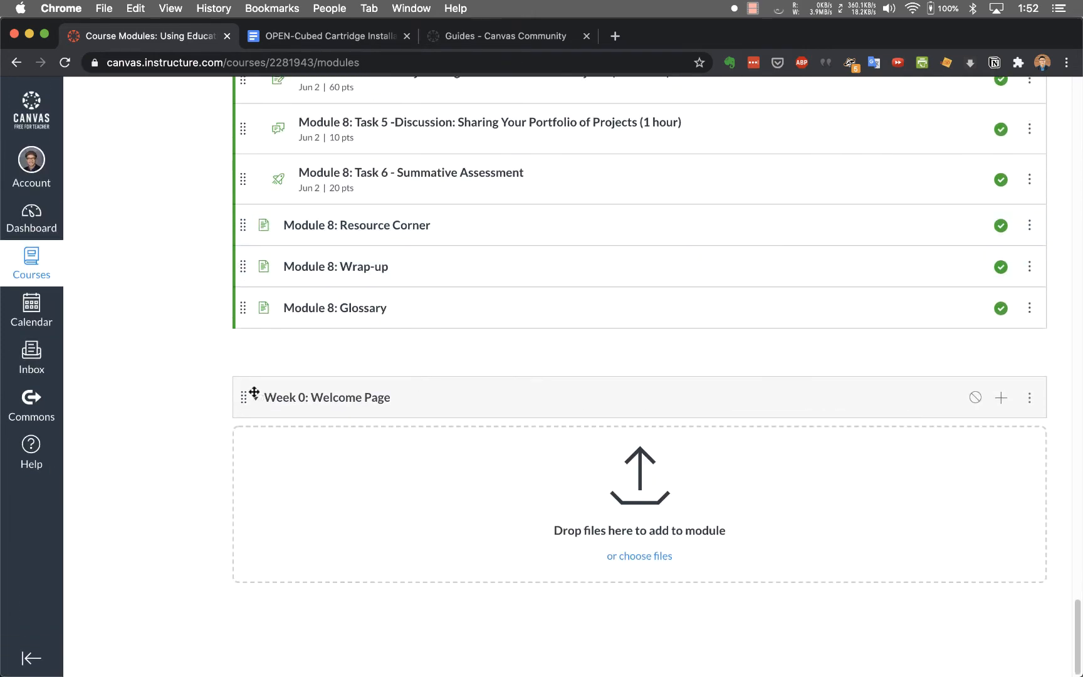
{"action": "left_click_drag", "start_coordinate": [243, 388], "coordinate": [230, 254]}
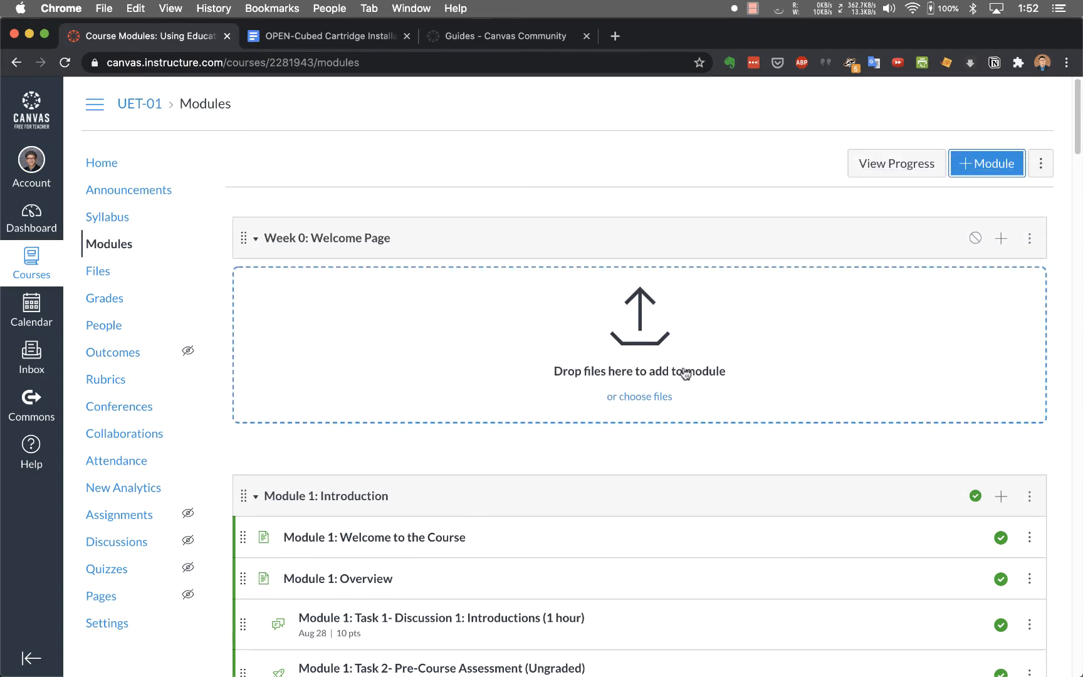
- Add a new, unindented page named "Welcome Page" to the Week 0 module
{"action": "left_click", "coordinate": [801, 321]}
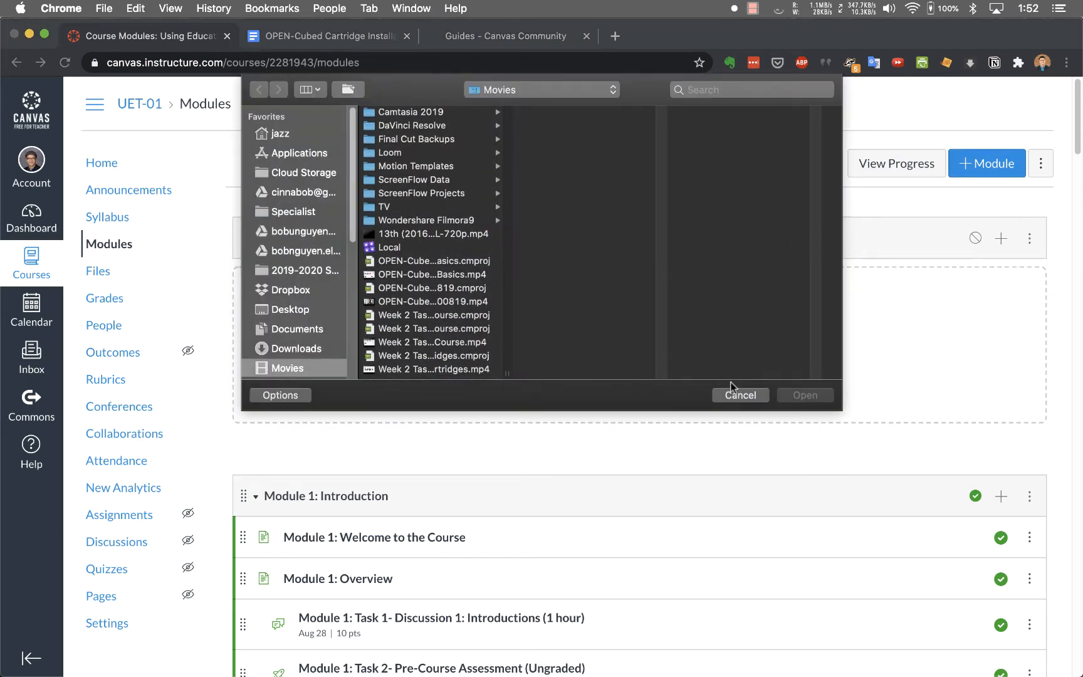
{"action": "left_click", "coordinate": [733, 392]}
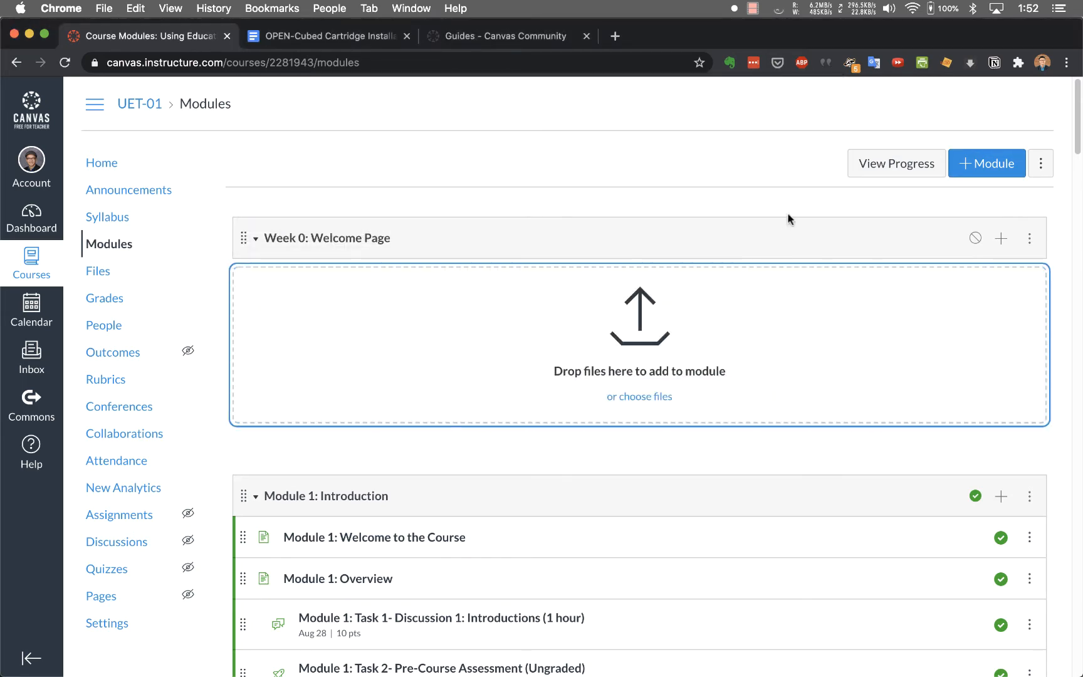
{"action": "left_click", "coordinate": [1000, 239]}
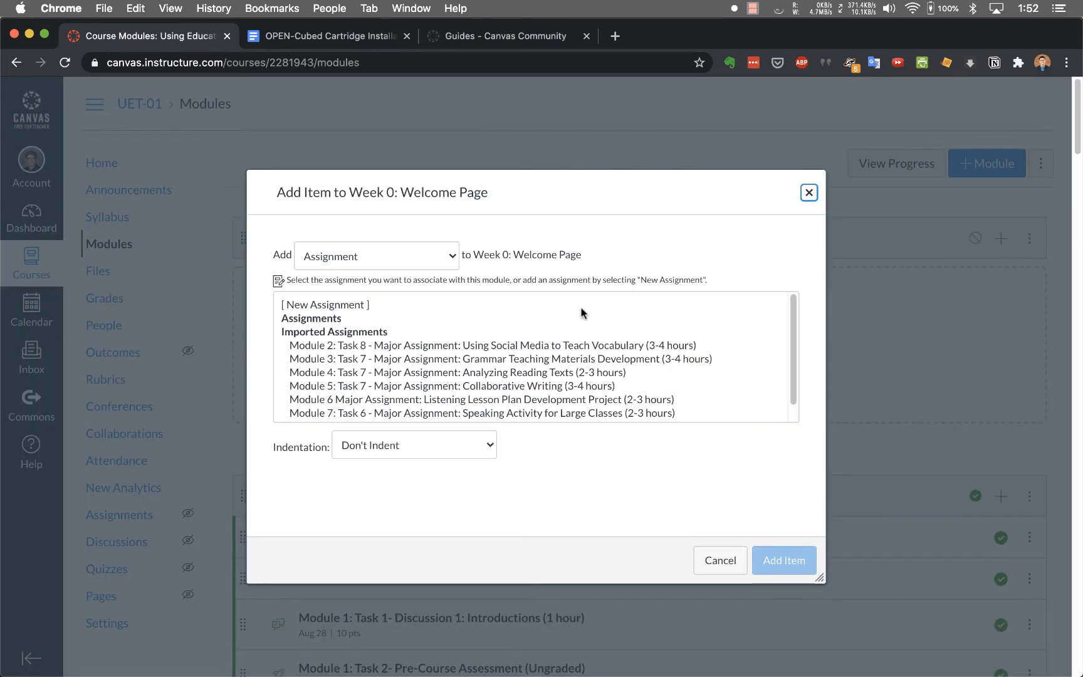
{"action": "left_click", "coordinate": [376, 268]}
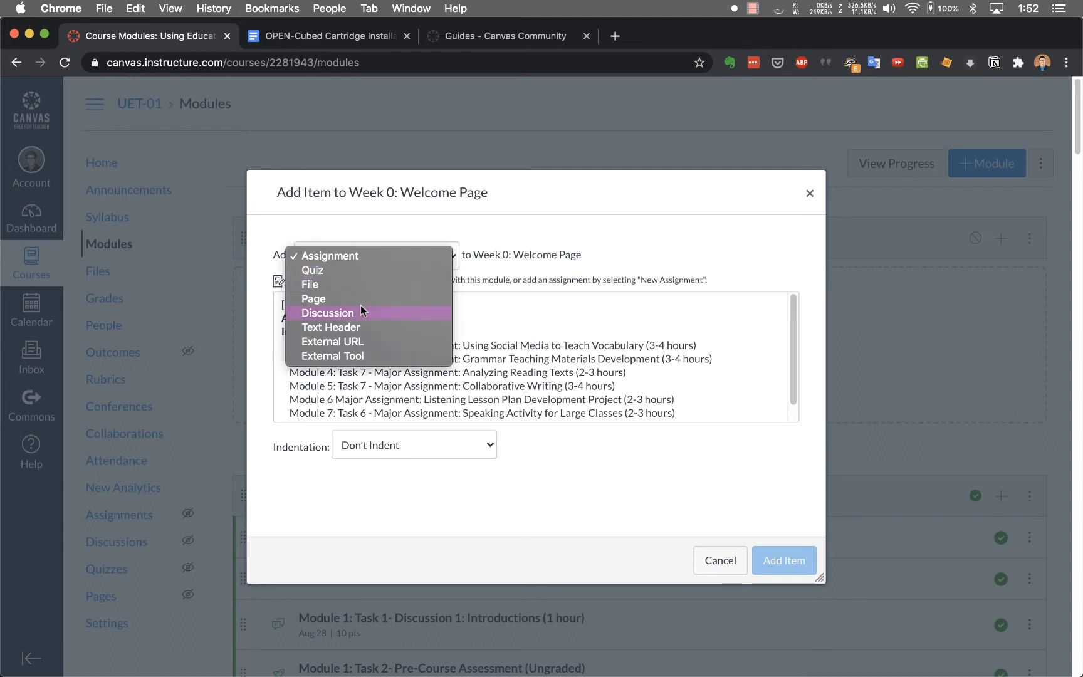
{"action": "left_click", "coordinate": [349, 285]}
{"action": "left_click", "coordinate": [355, 250]}
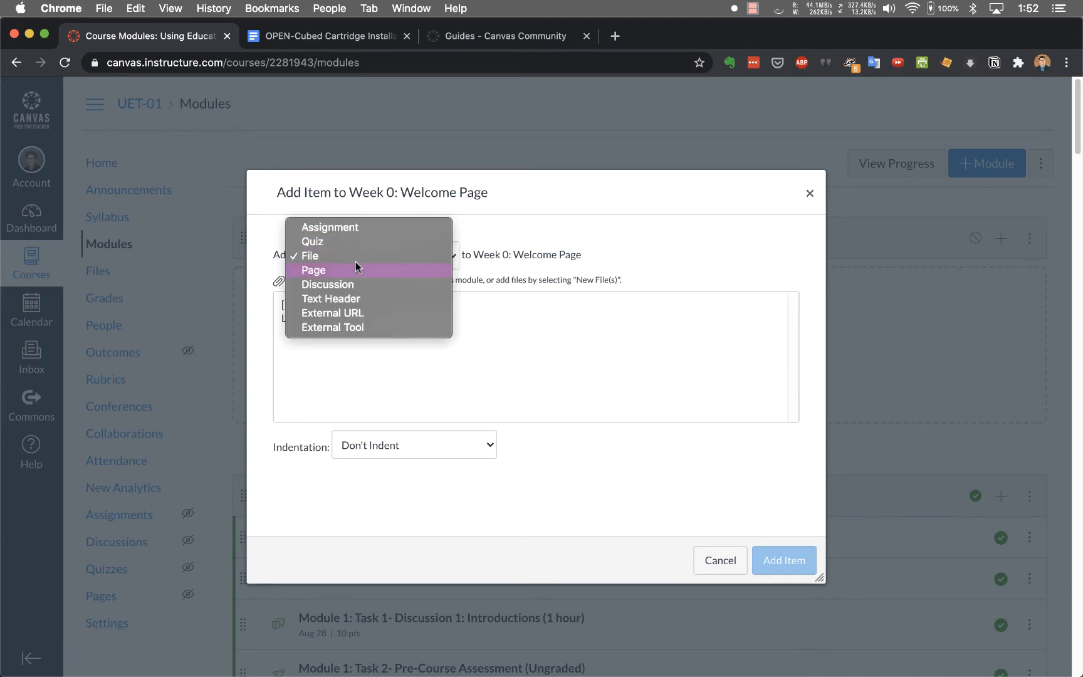
{"action": "left_click", "coordinate": [354, 266]}
{"action": "left_click", "coordinate": [349, 306]}
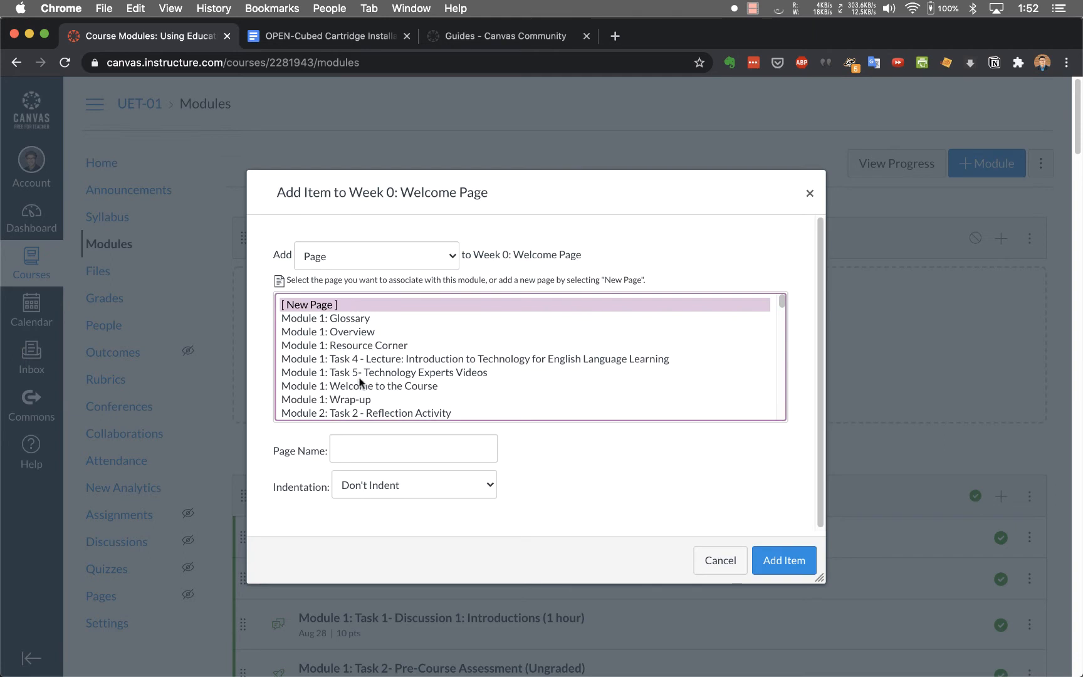
{"action": "left_click", "coordinate": [366, 442]}
{"action": "type", "text": "Welcome Page"}
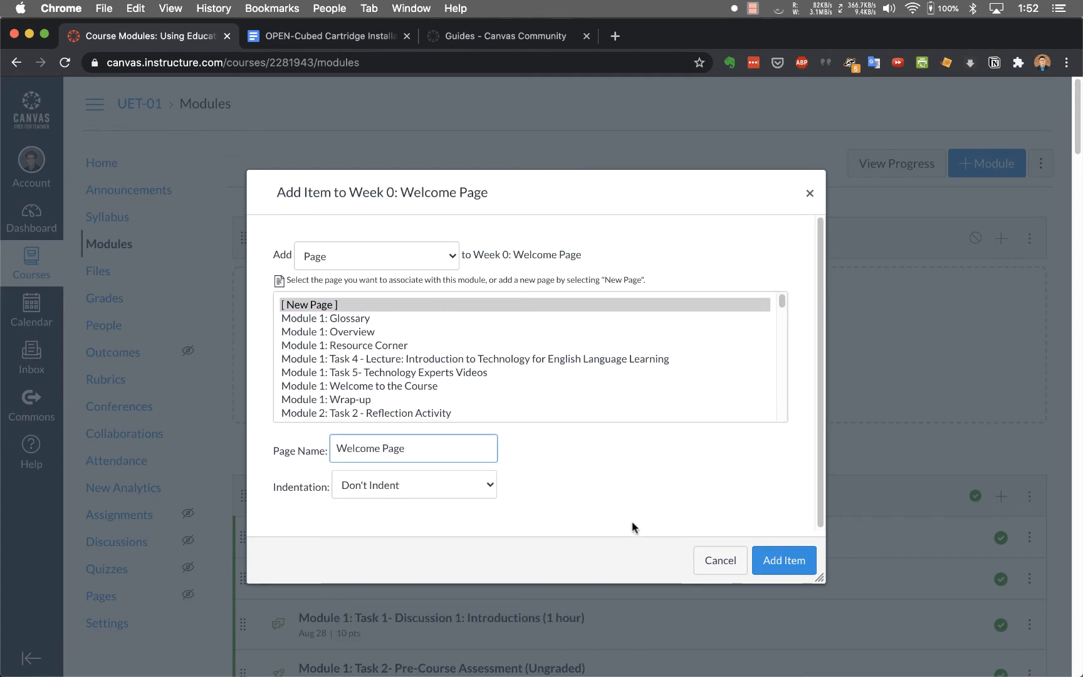
{"action": "left_click", "coordinate": [780, 560]}
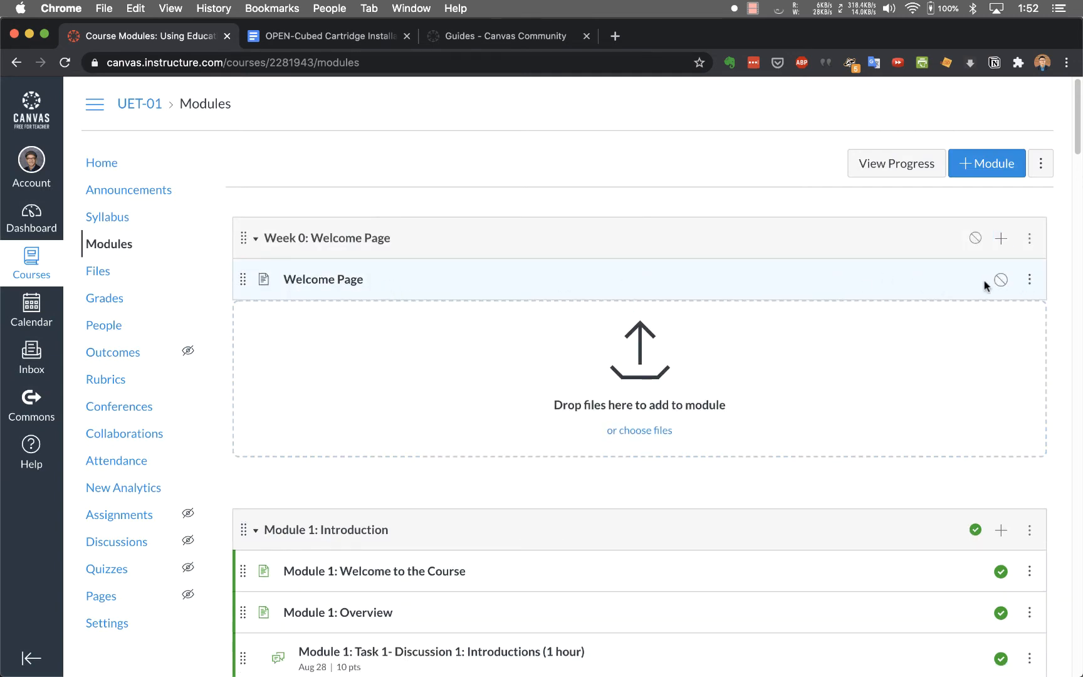
- Edit the Week 0 Welcome Page to contain the text "Hello everyone." and save it without publishing
{"action": "left_click", "coordinate": [346, 284]}
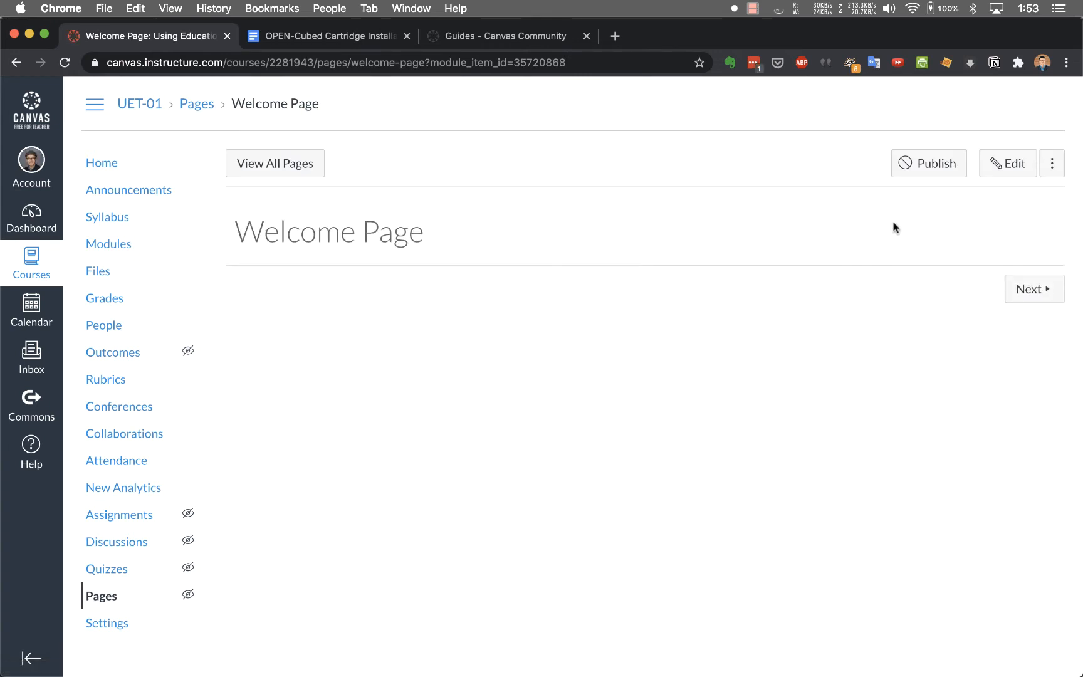
{"action": "left_click", "coordinate": [1002, 164]}
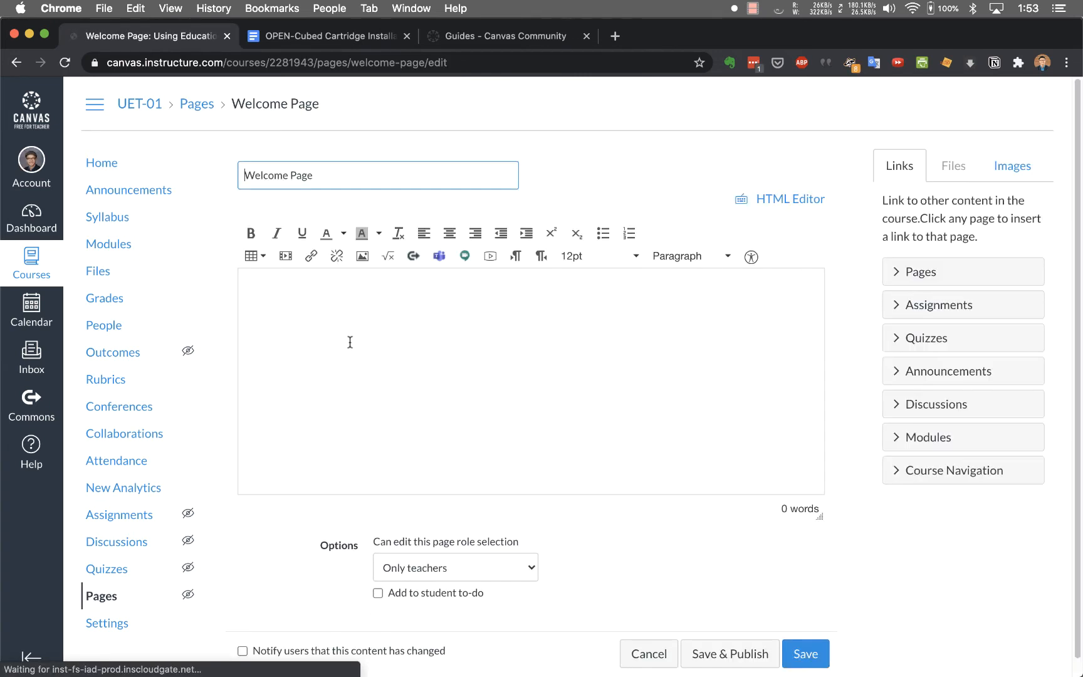
{"action": "left_click", "coordinate": [350, 318]}
{"action": "type", "text": "Hell"}
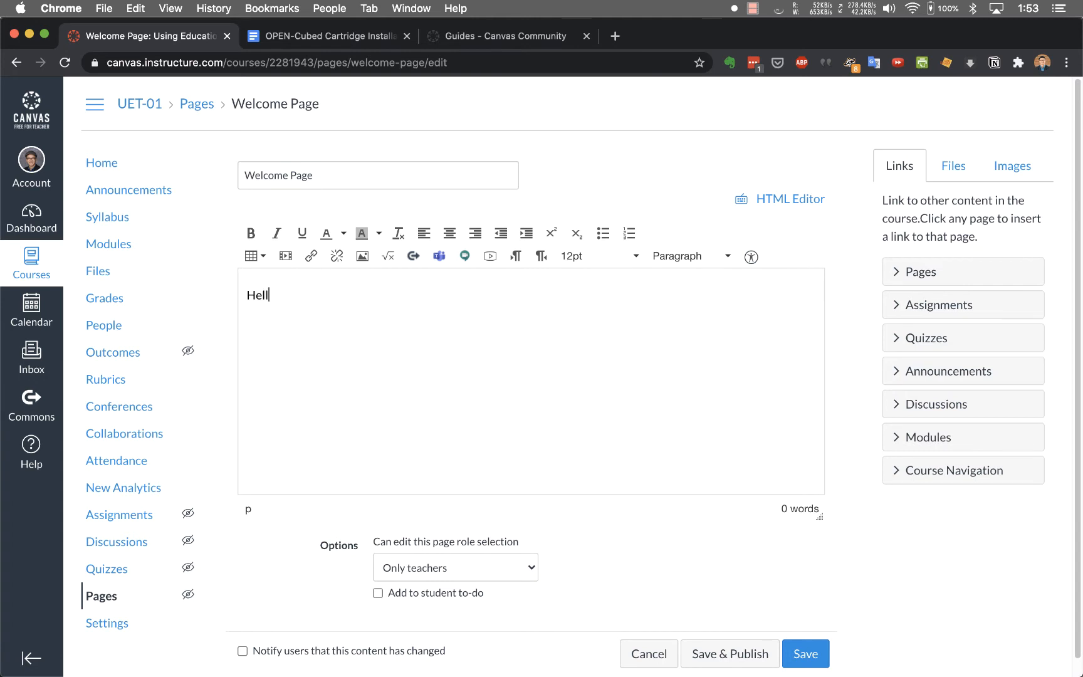
{"action": "type", "text": "l everyone."}
{"action": "scroll", "coordinate": [369, 373], "scroll_direction": "down", "scroll_amount": 1}
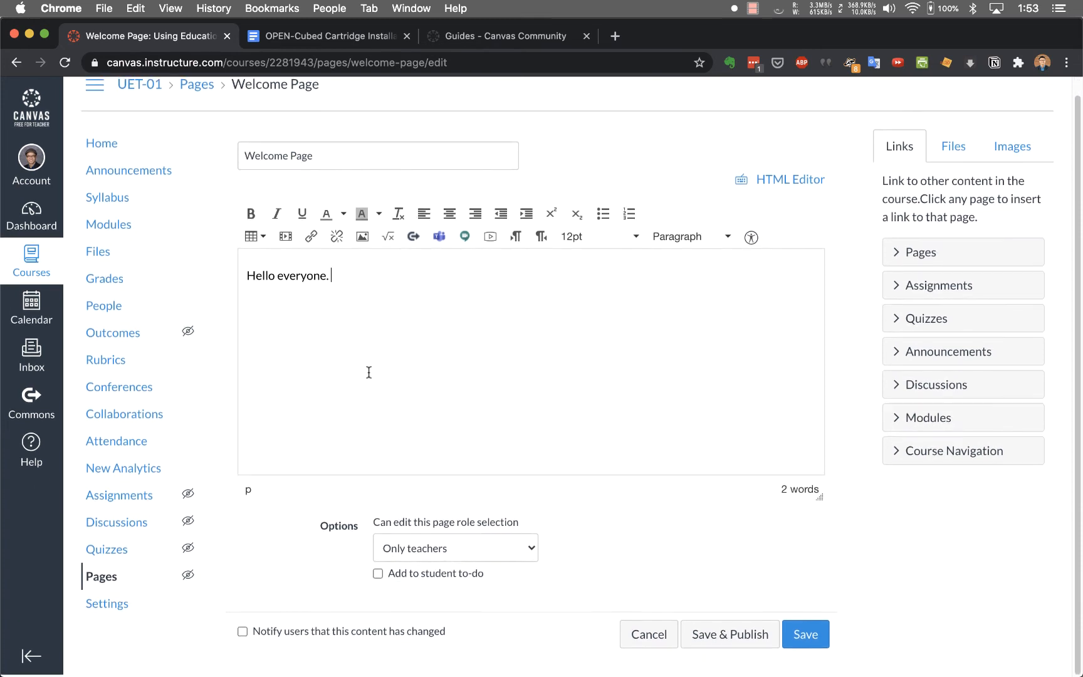
{"action": "left_click", "coordinate": [803, 631]}
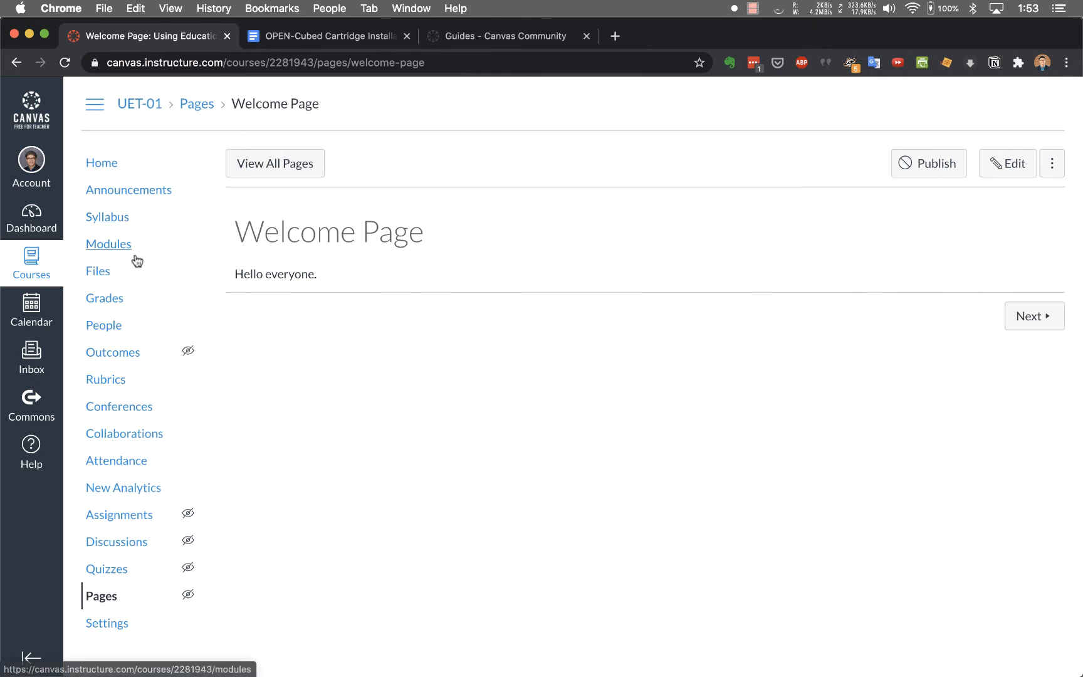
- Add a new, unindented discussion topic named "Community Building" to the Week 0 module
{"action": "left_click", "coordinate": [115, 245]}
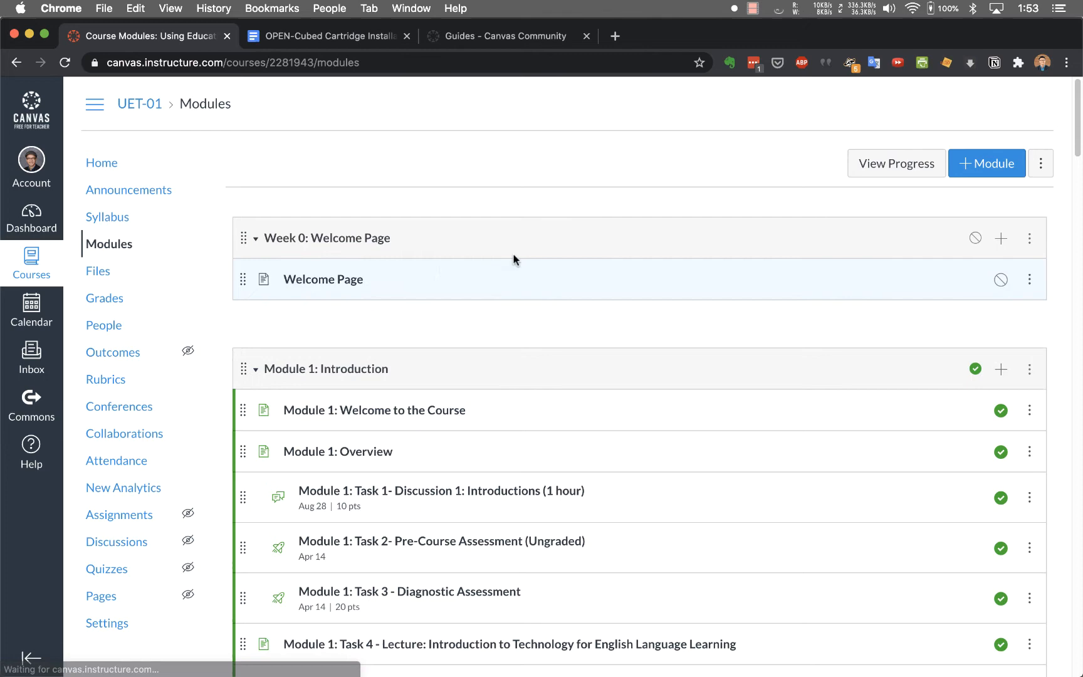
{"action": "left_click", "coordinate": [1001, 239]}
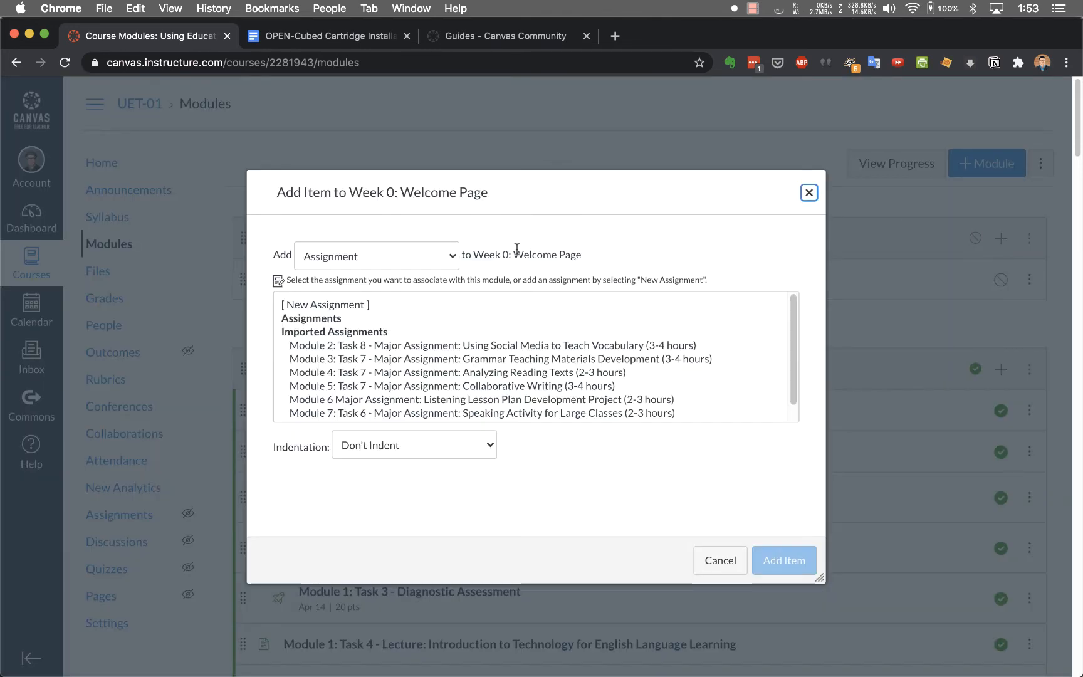
{"action": "left_click", "coordinate": [431, 258]}
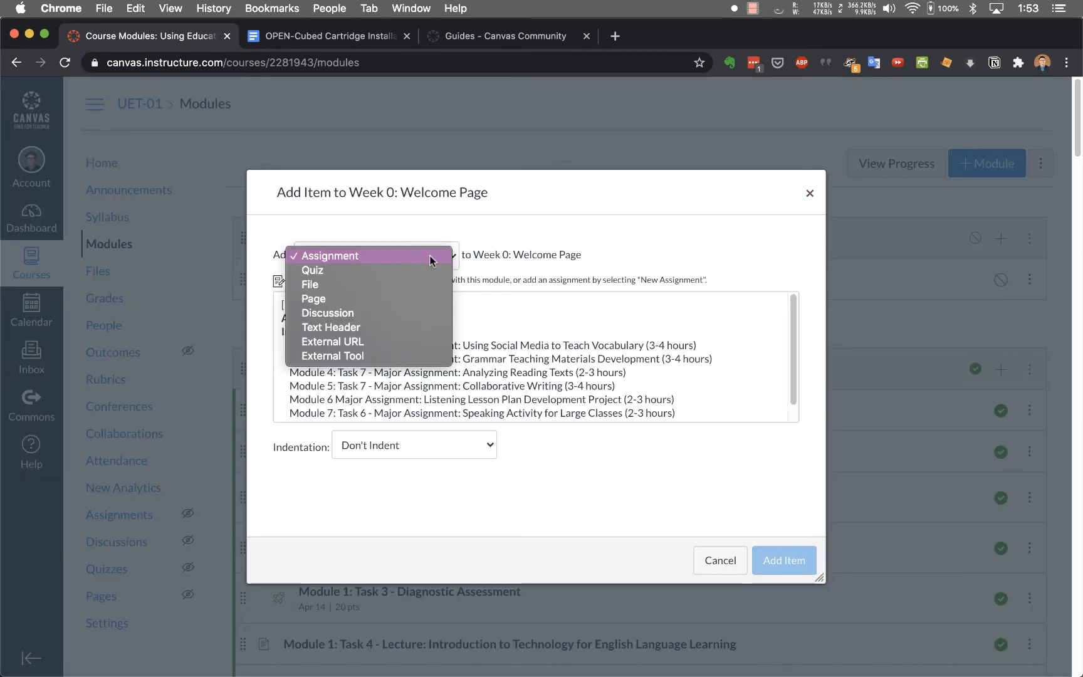
{"action": "left_click", "coordinate": [390, 310]}
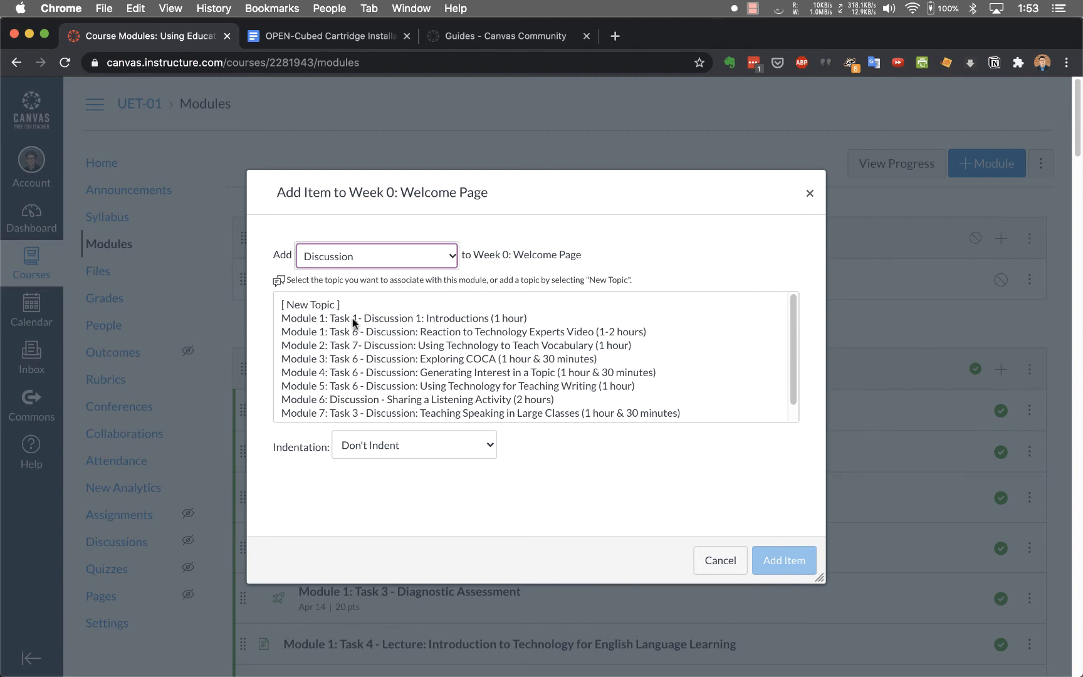
{"action": "scroll", "coordinate": [353, 338], "scroll_direction": "down", "scroll_amount": 1}
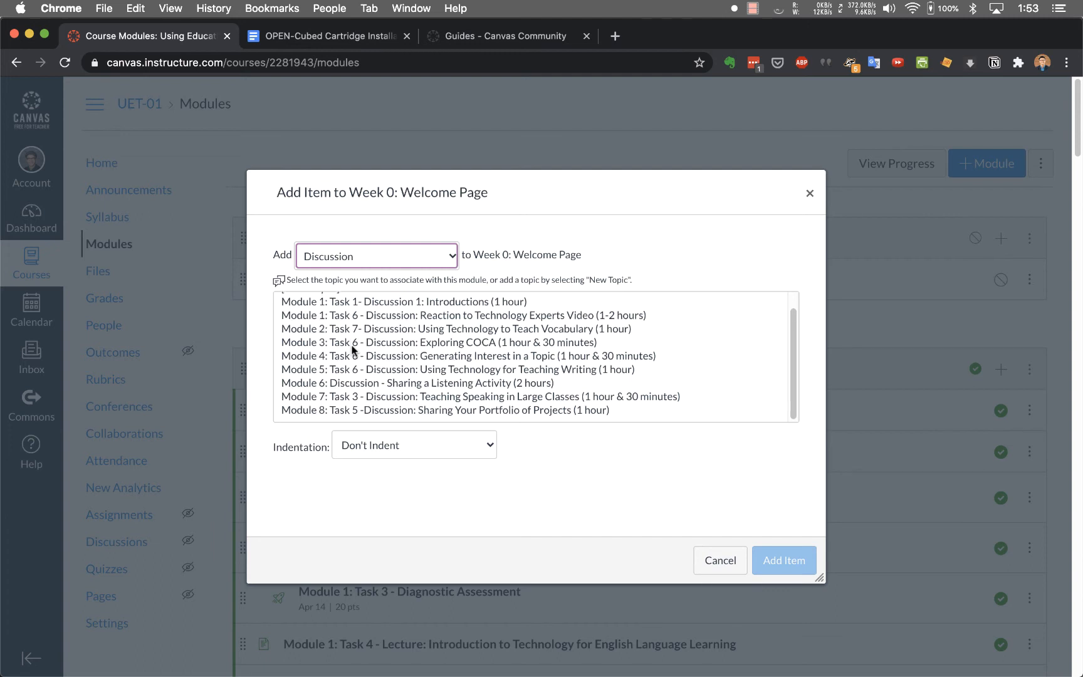
{"action": "scroll", "coordinate": [353, 350], "scroll_direction": "up", "scroll_amount": 1}
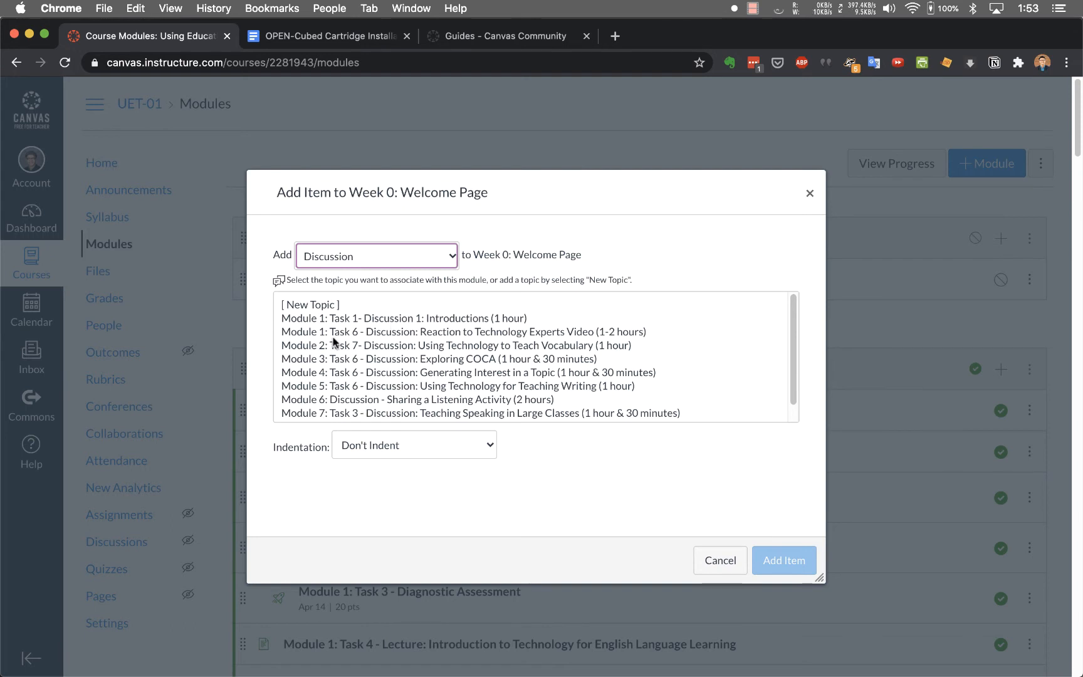
{"action": "left_click", "coordinate": [317, 308]}
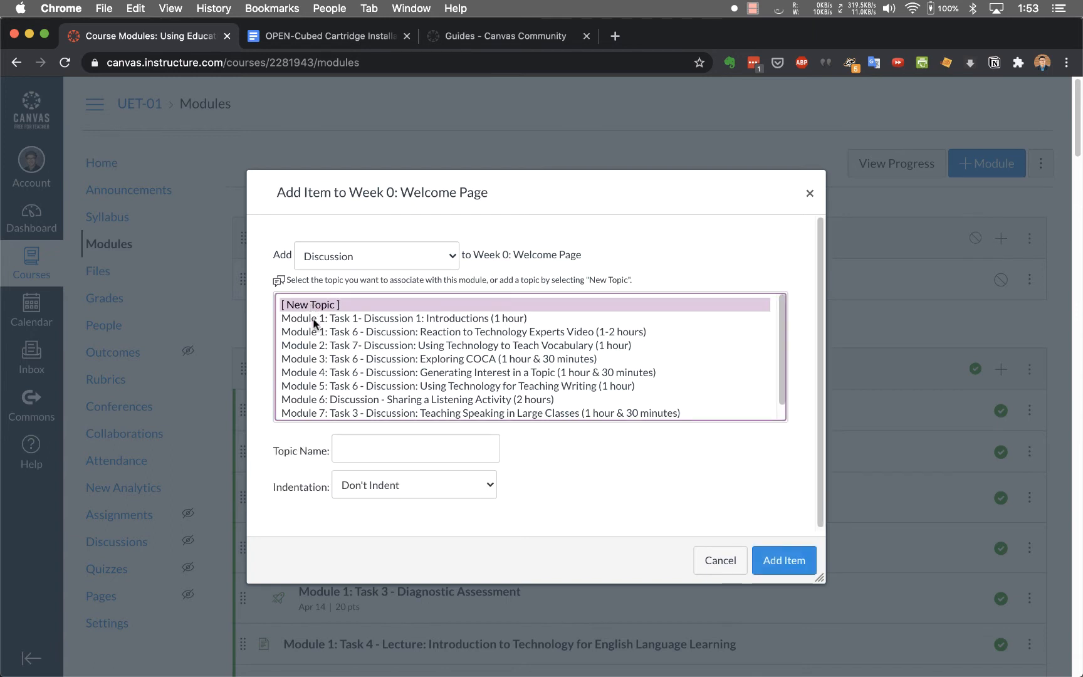
{"action": "left_click", "coordinate": [372, 447]}
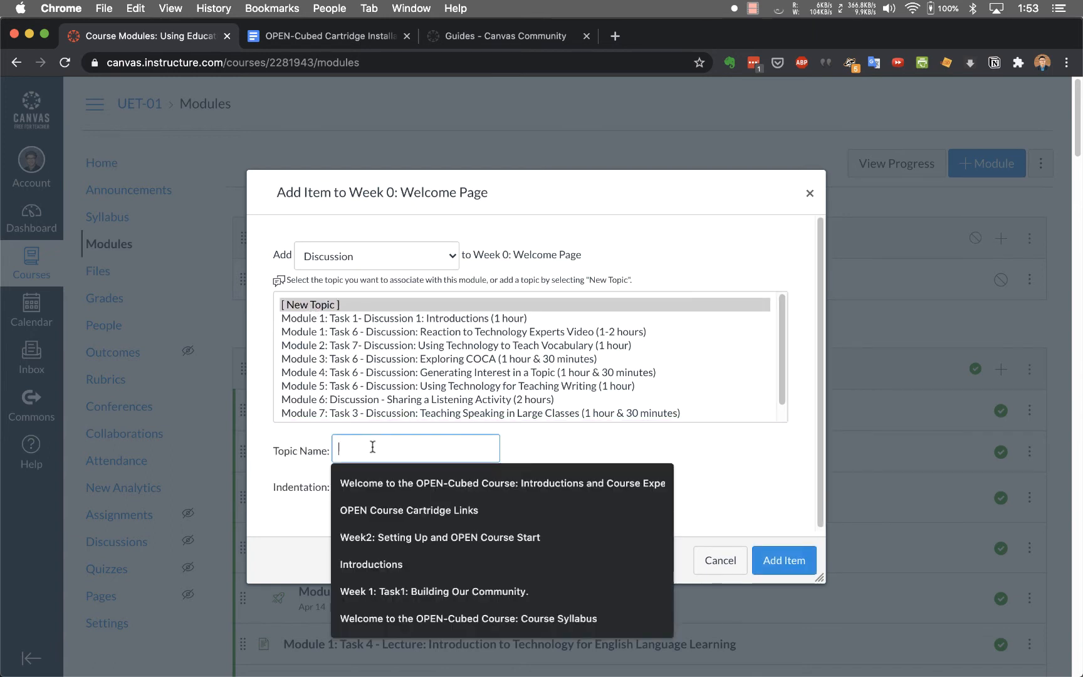
{"action": "type", "text": "Communi"}
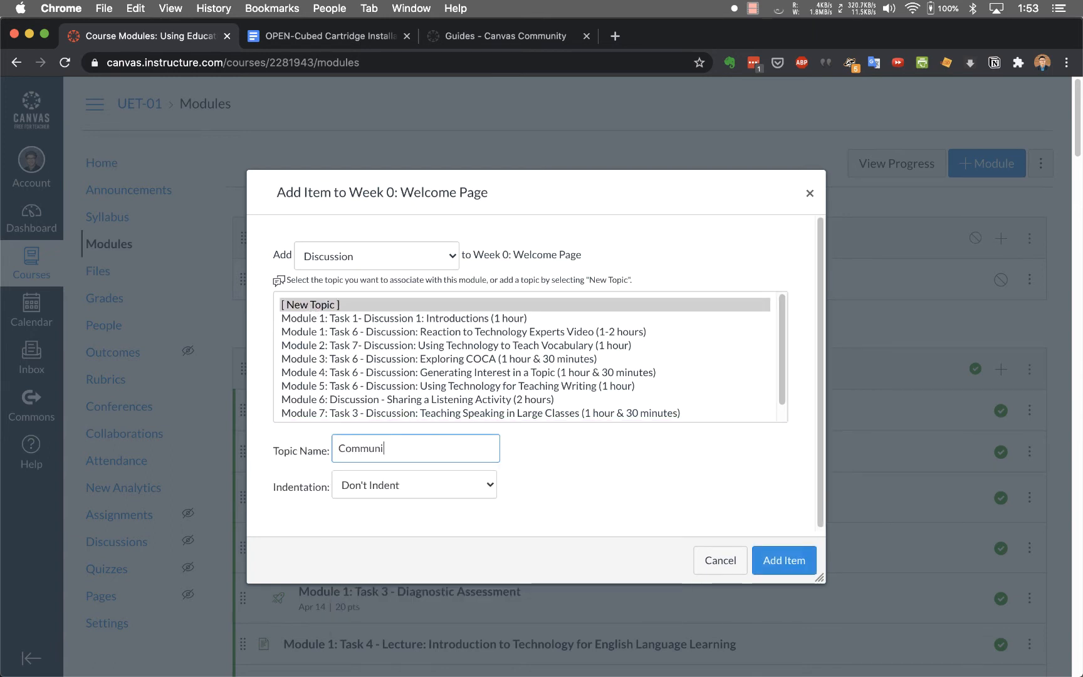
{"action": "type", "text": "ty Building"}
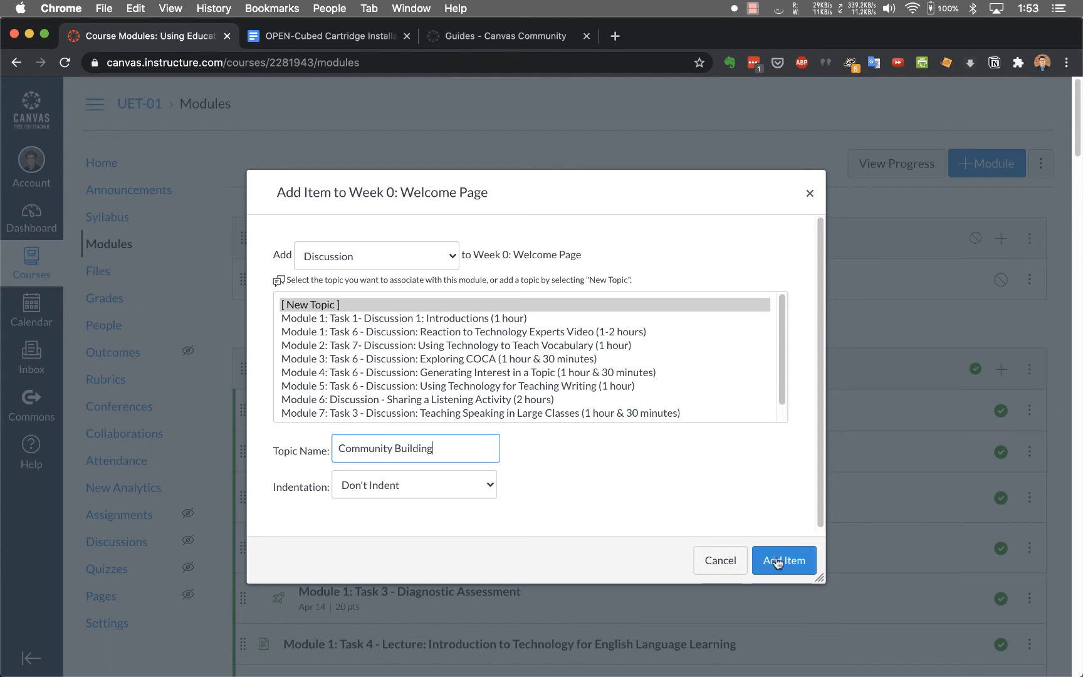
{"action": "left_click", "coordinate": [777, 562]}
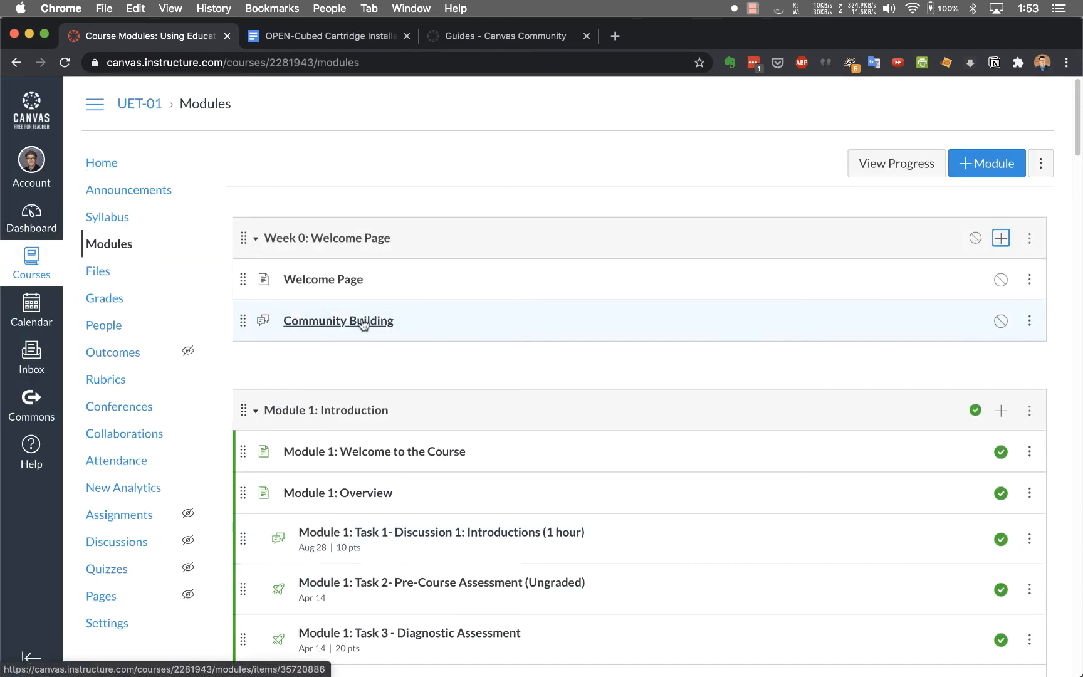
- Open the Community Building discussion for editing and enter "Instruction:" as its body text
{"action": "mouse_move", "coordinate": [243, 321]}
{"action": "left_mouse_down"}
{"action": "mouse_move", "coordinate": [243, 265]}
{"action": "mouse_move", "coordinate": [246, 325]}
{"action": "left_mouse_up"}
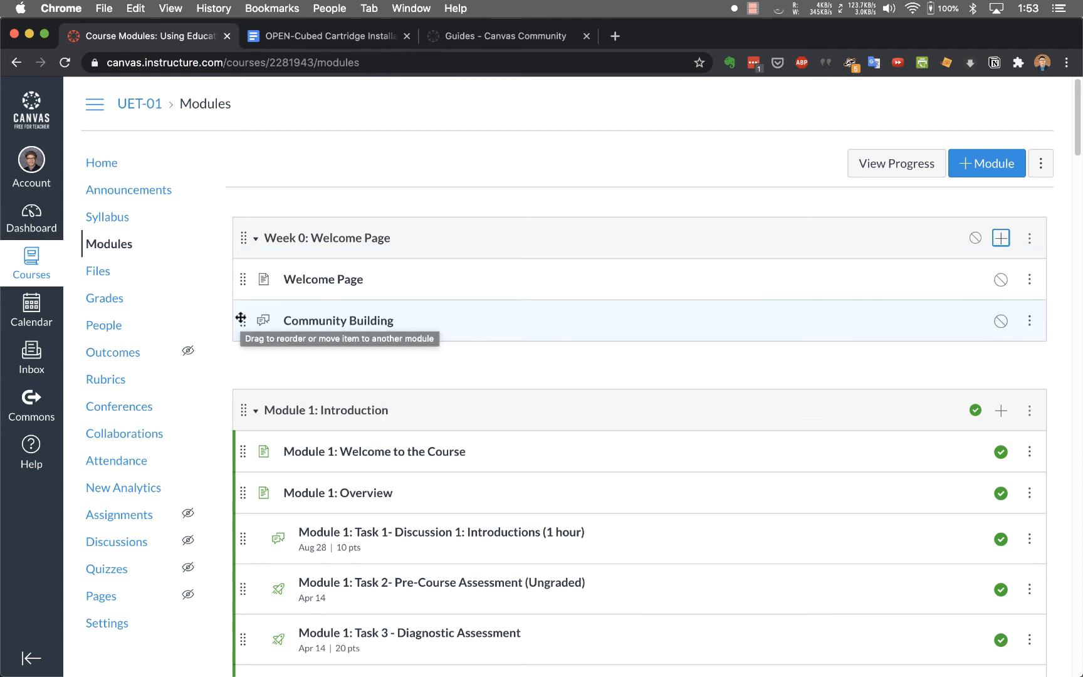
{"action": "left_click", "coordinate": [349, 322]}
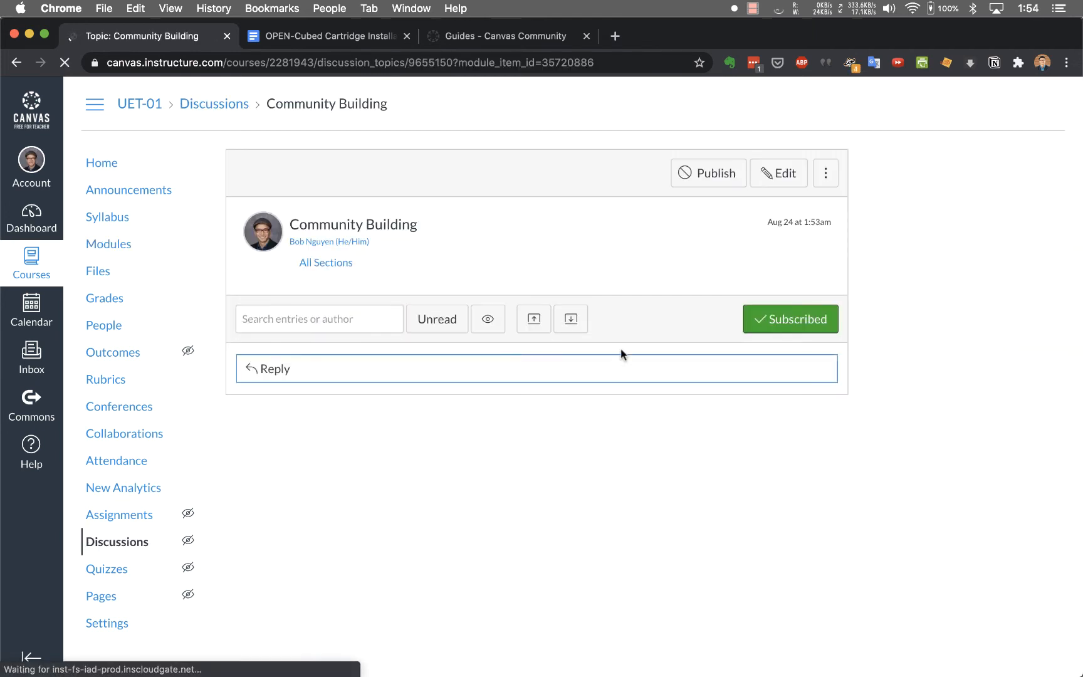
{"action": "left_click", "coordinate": [776, 175]}
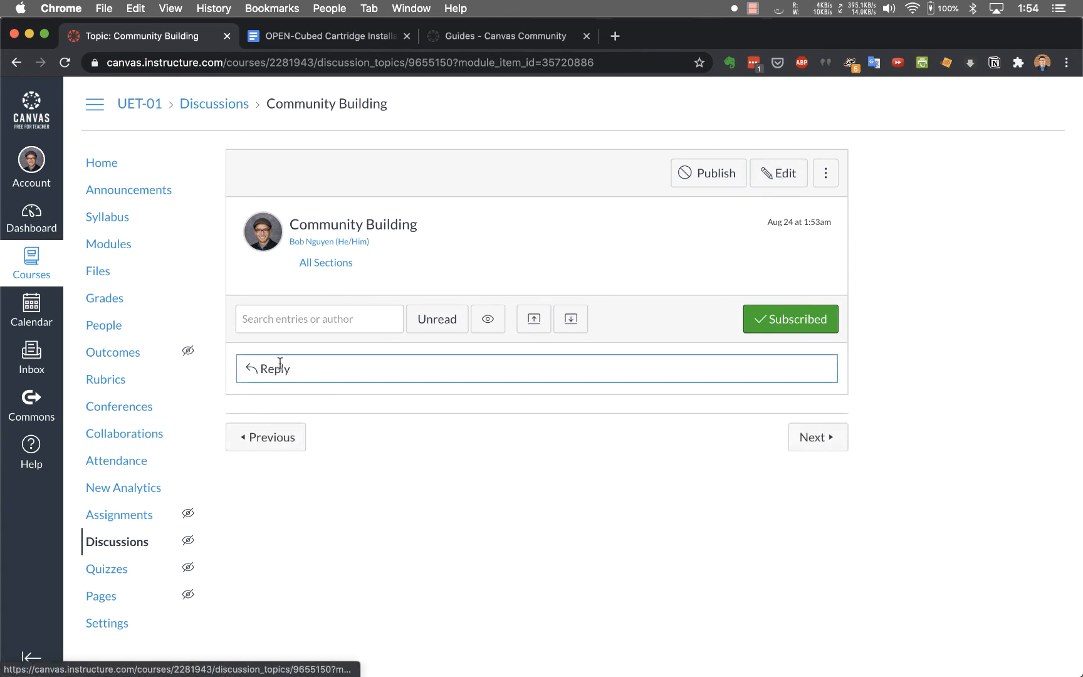
{"action": "left_click", "coordinate": [784, 174]}
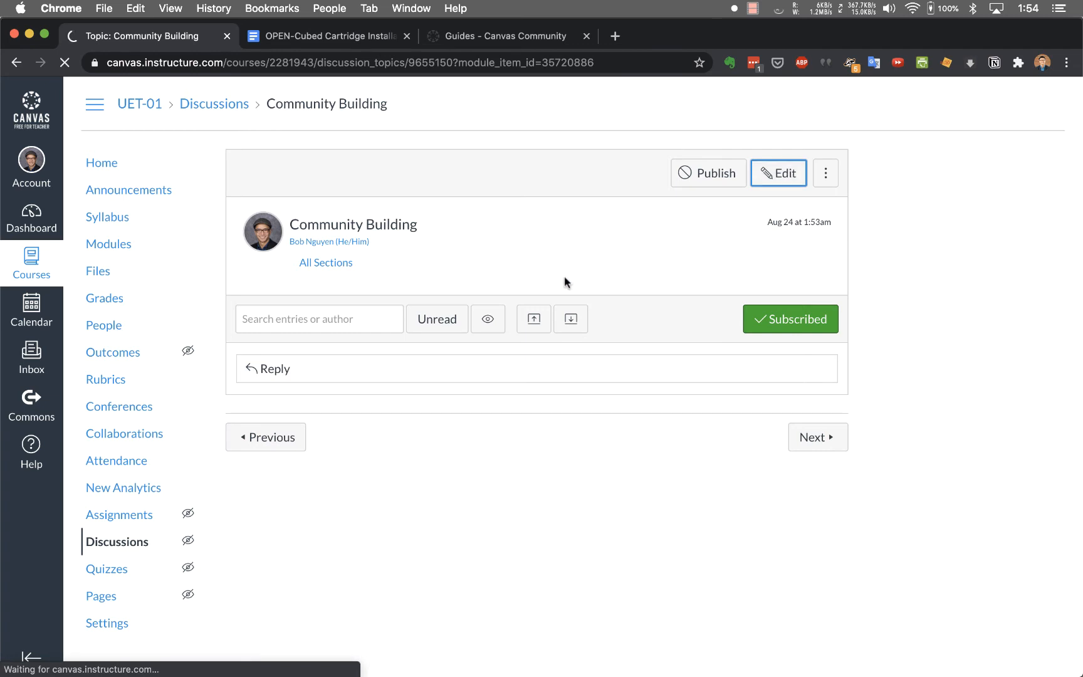
{"action": "left_click", "coordinate": [354, 346]}
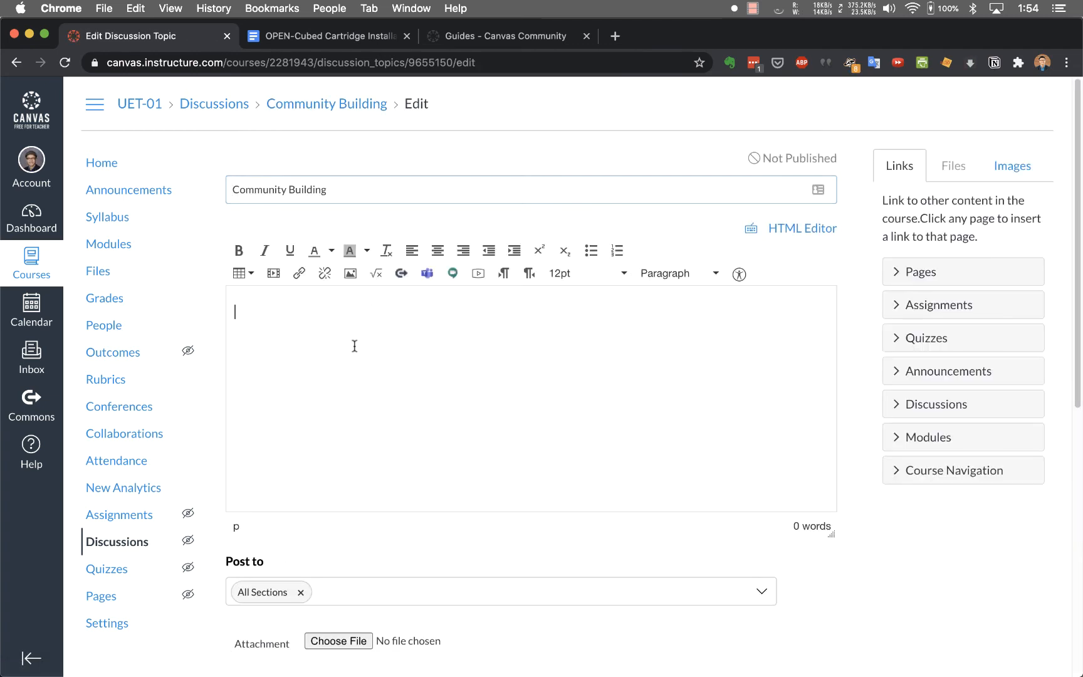
{"action": "type", "text": "Instru"}
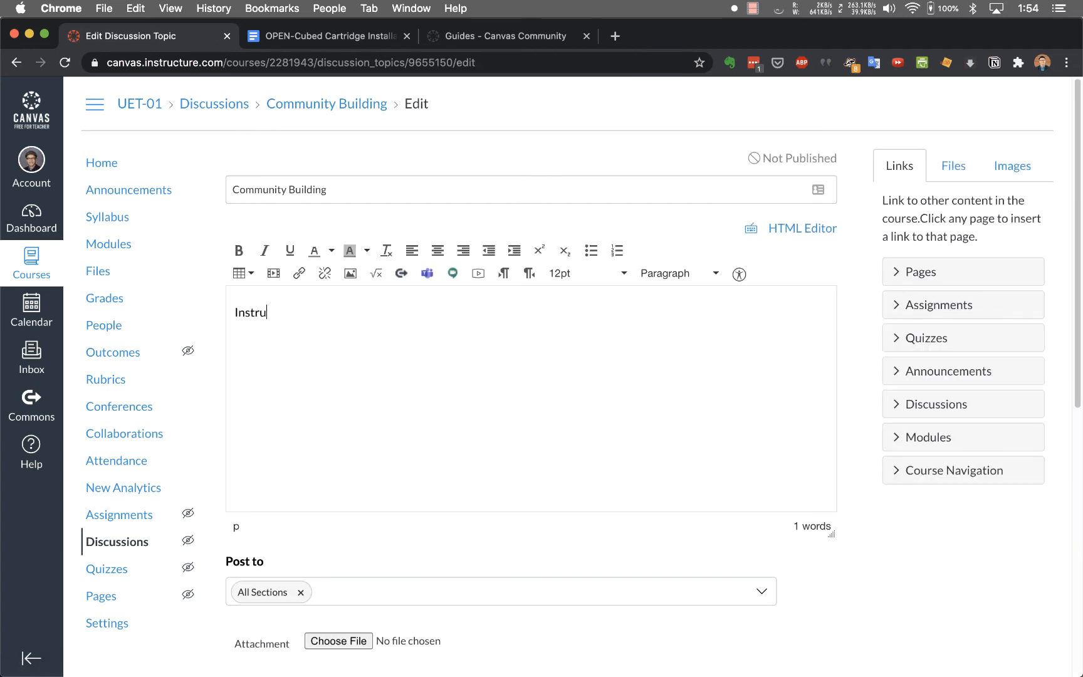
{"action": "type", "text": "ction:"}
- Enable threaded replies, grading and liking for the Community Building discussion
{"action": "scroll", "coordinate": [584, 398], "scroll_direction": "down", "scroll_amount": 5}
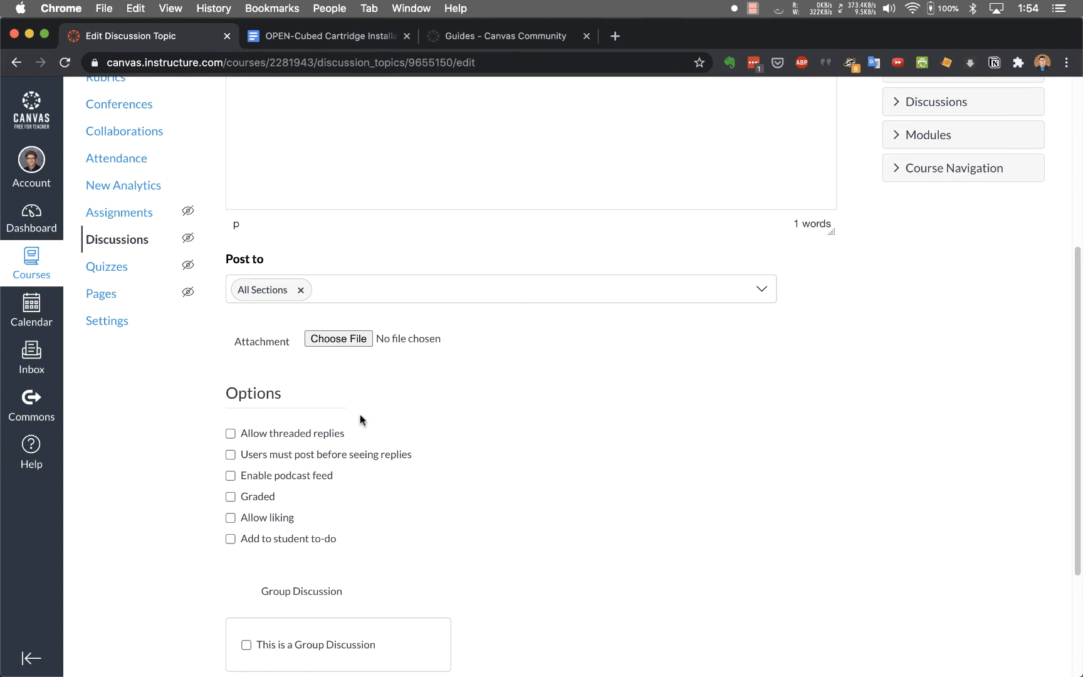
{"action": "left_click", "coordinate": [242, 434]}
{"action": "left_click", "coordinate": [230, 497]}
{"action": "left_click", "coordinate": [231, 517]}
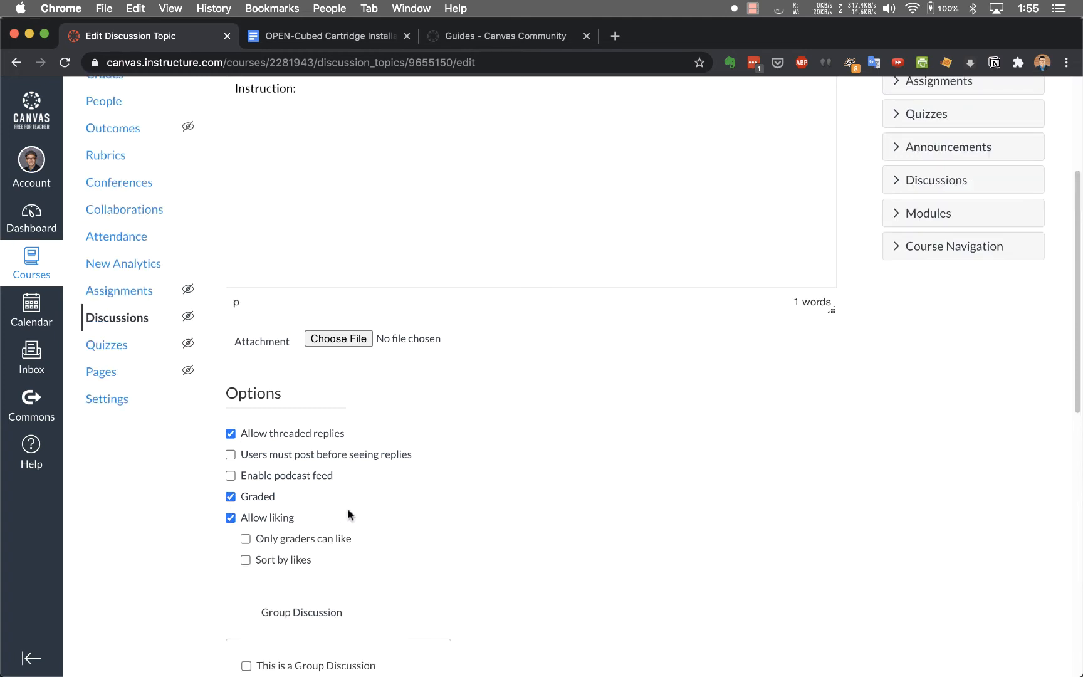
- Set the discussion's points possible to 2, leaving the due date blank
{"action": "scroll", "coordinate": [348, 514], "scroll_direction": "down", "scroll_amount": 7}
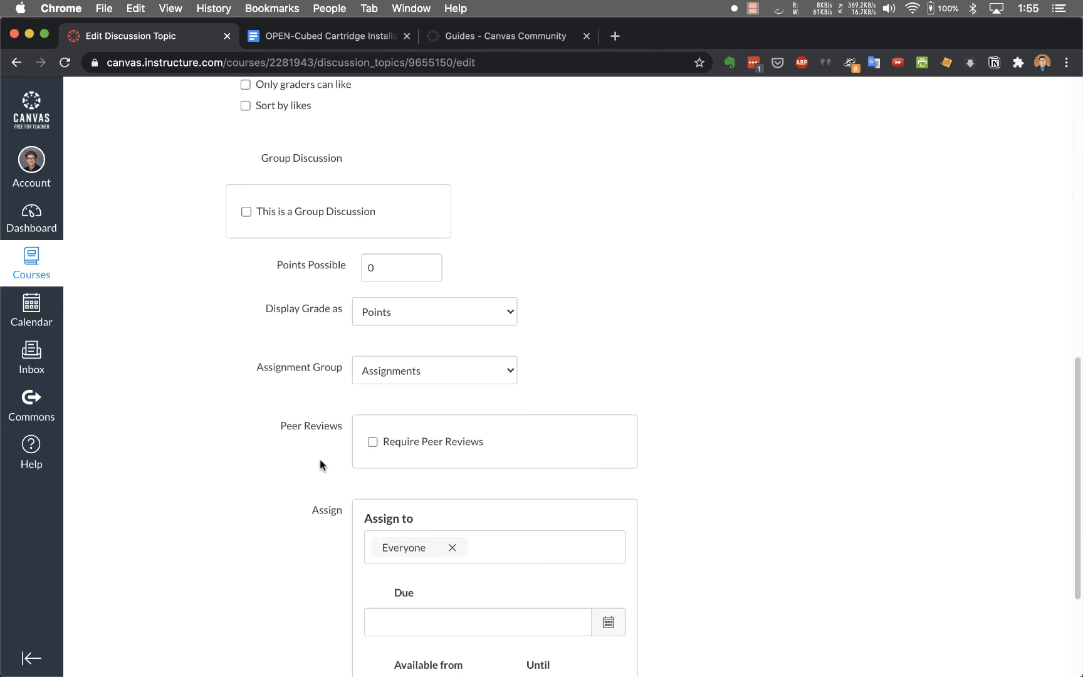
{"action": "double_click", "coordinate": [391, 268]}
{"action": "scroll", "coordinate": [220, 358], "scroll_direction": "down", "scroll_amount": 1}
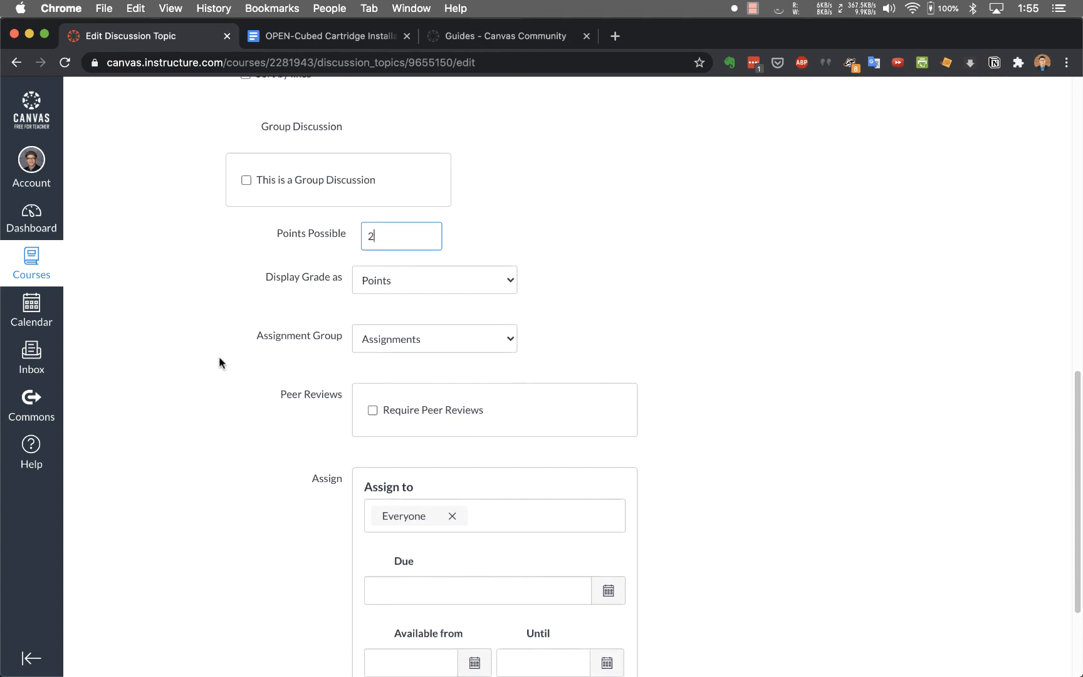
{"action": "left_click", "coordinate": [445, 578]}
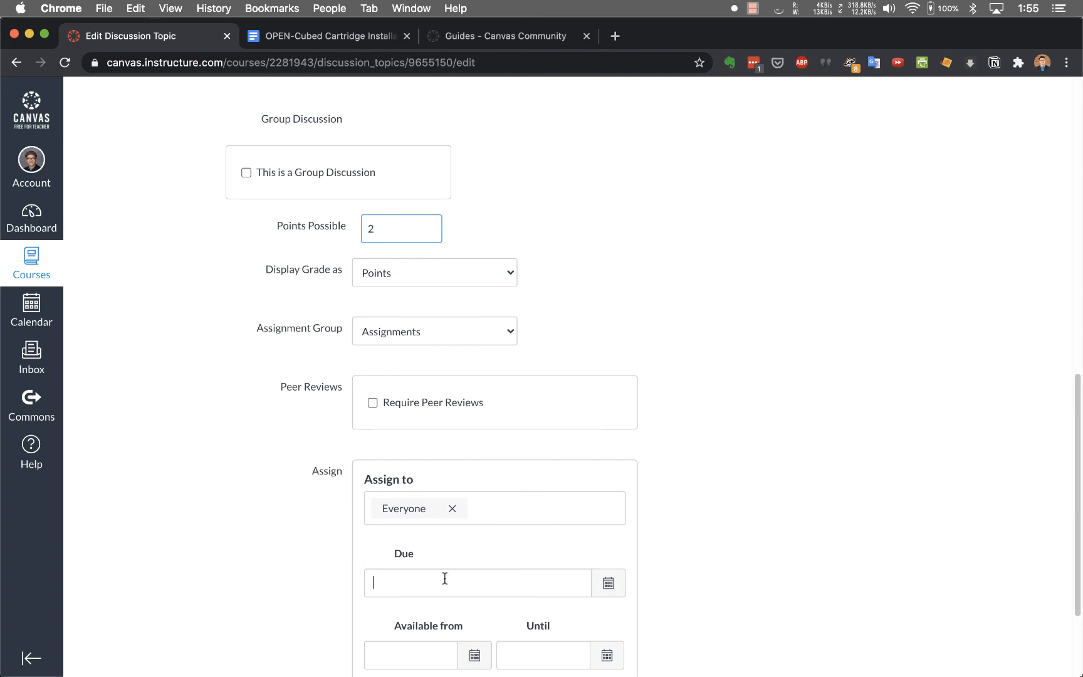
{"action": "scroll", "coordinate": [659, 565], "scroll_direction": "down", "scroll_amount": 3}
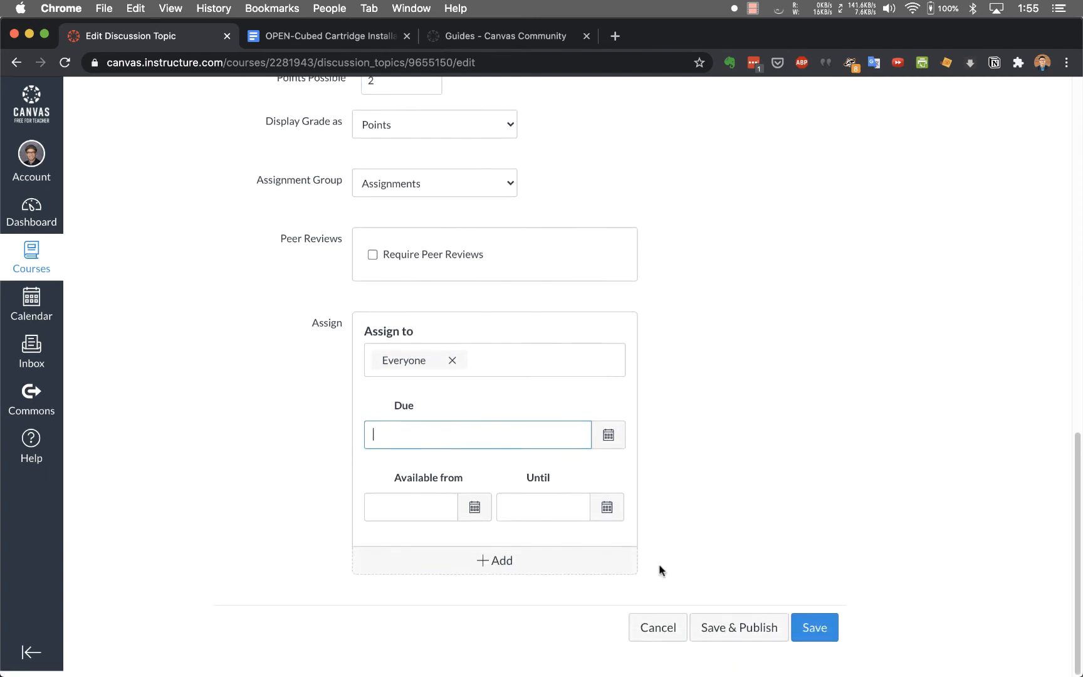
{"action": "scroll", "coordinate": [659, 566], "scroll_direction": "up", "scroll_amount": 15}
{"action": "scroll", "coordinate": [659, 563], "scroll_direction": "up", "scroll_amount": 3}
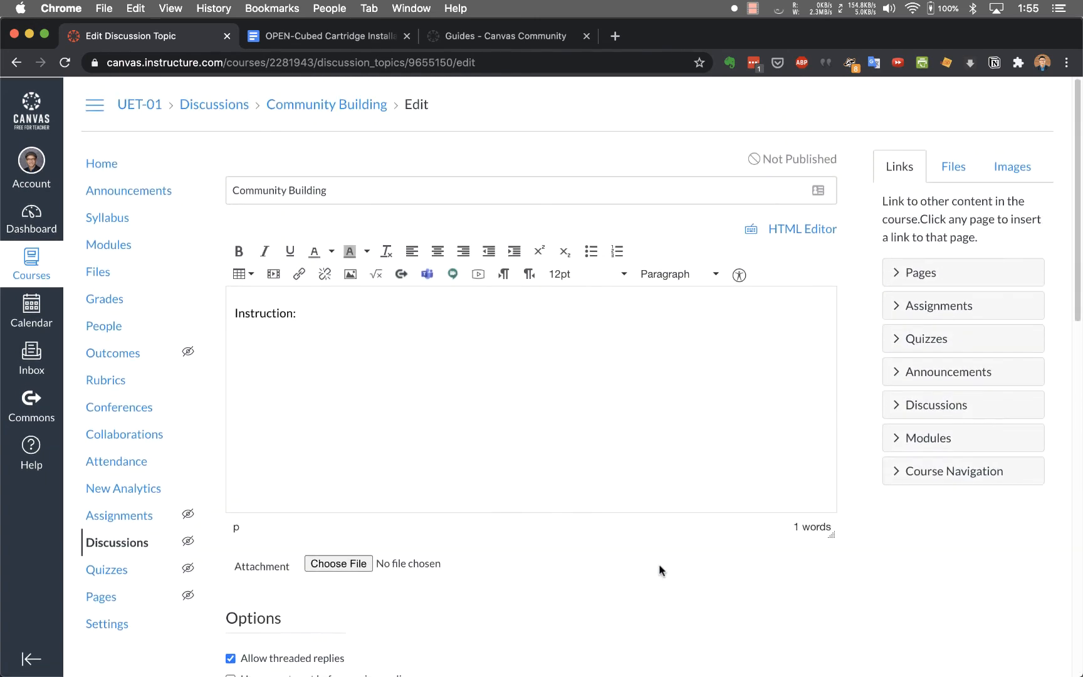
- Place the text cursor after "Instruction:" and show the course images available for embedding
{"action": "left_click", "coordinate": [548, 390]}
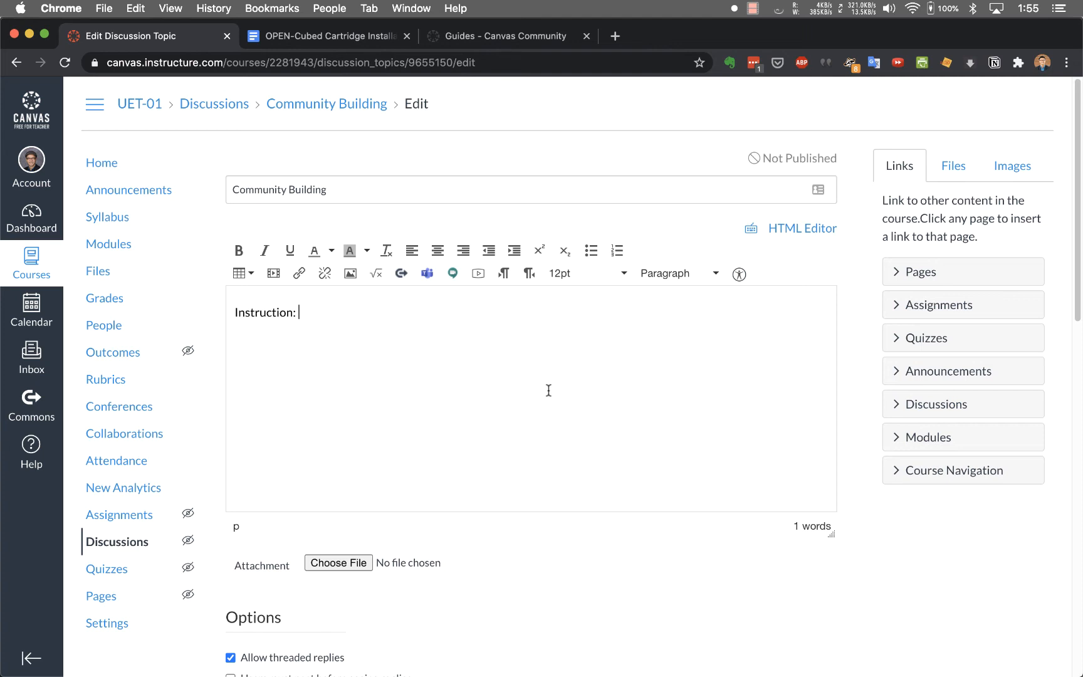
{"action": "scroll", "coordinate": [549, 390], "scroll_direction": "down", "scroll_amount": 1}
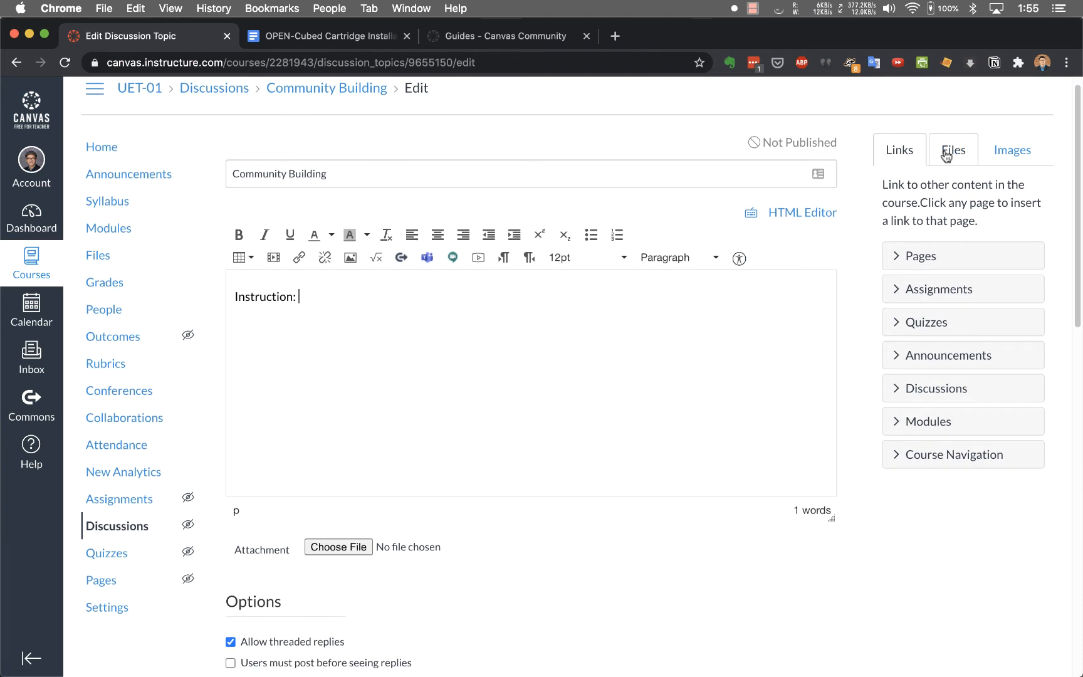
{"action": "left_click", "coordinate": [1012, 152]}
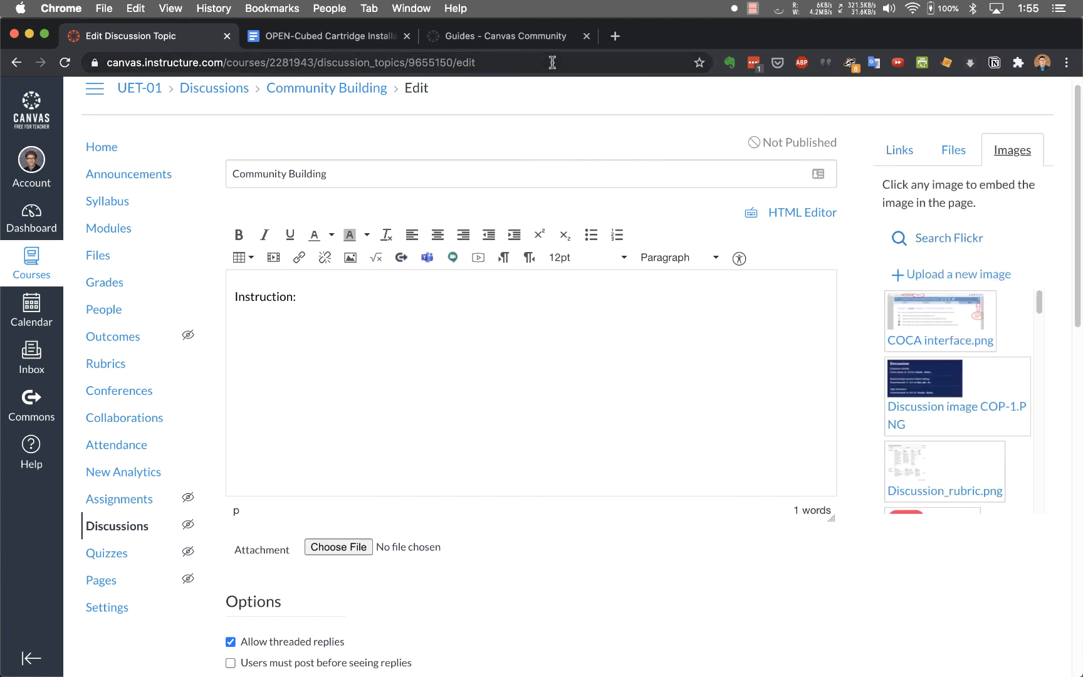
- Search the web for "creative commons images" in a new browser tab and open the CC Search site
{"action": "key", "text": "super+t"}
{"action": "type", "text": "cr"}
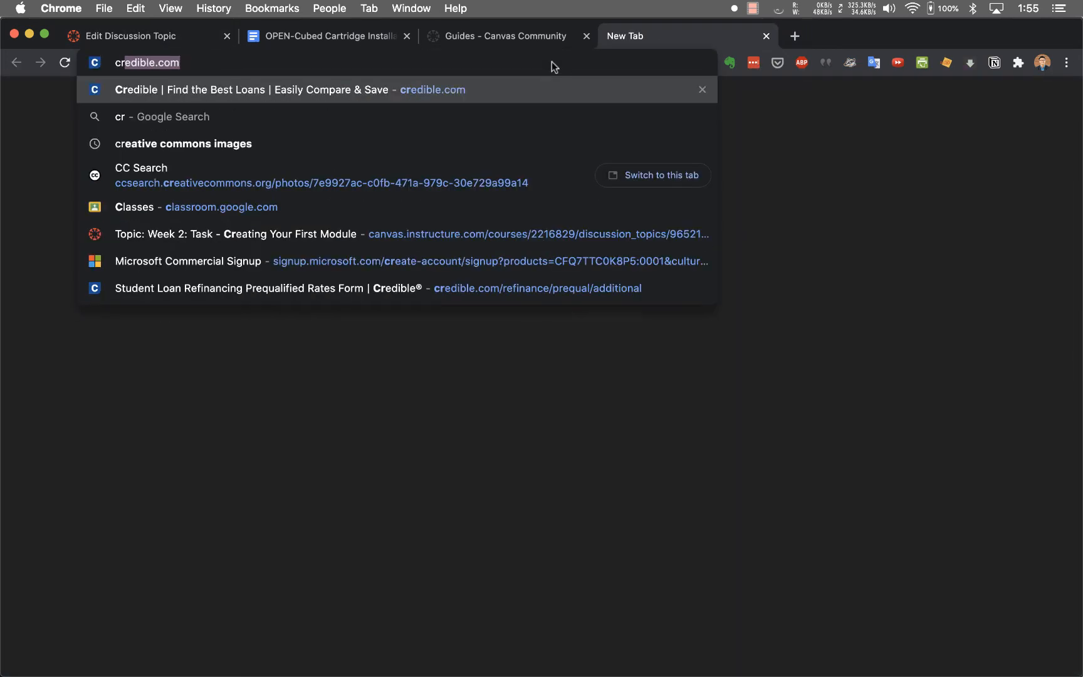
{"action": "type", "text": "eative commons"}
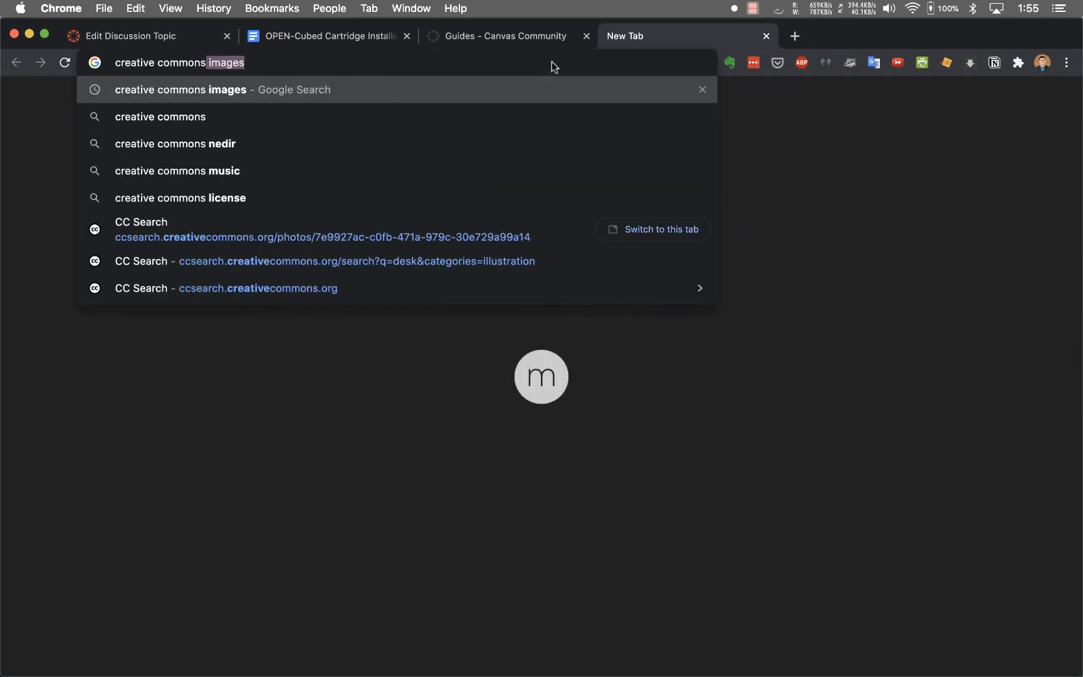
{"action": "type", "text": " images"}
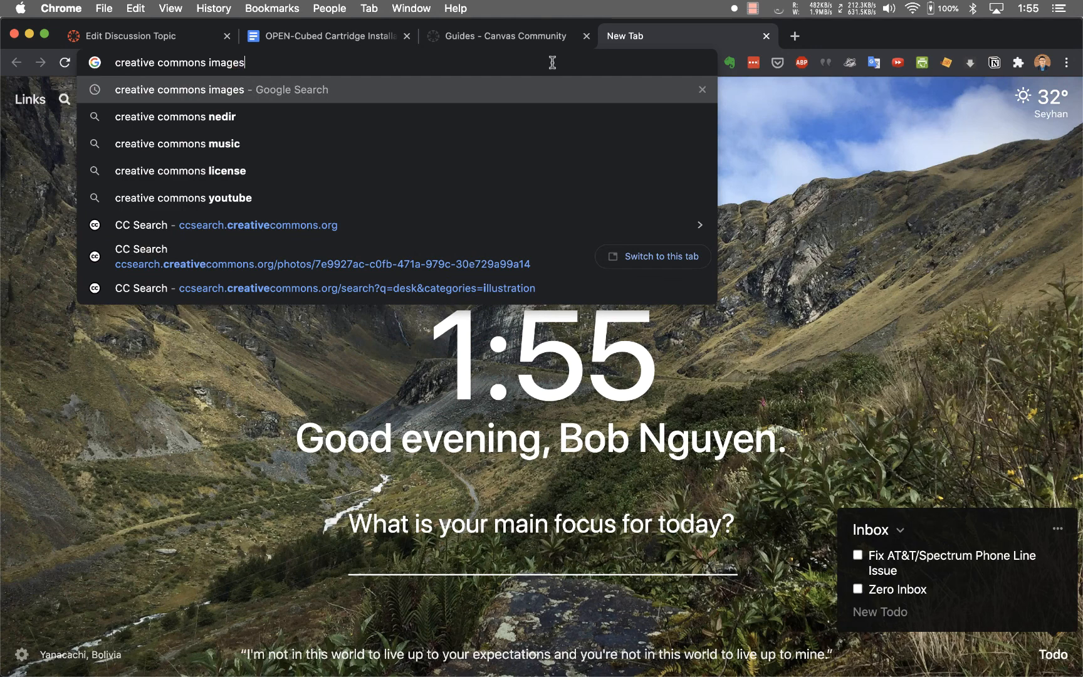
{"action": "key", "text": "Return"}
{"action": "left_click", "coordinate": [226, 237]}
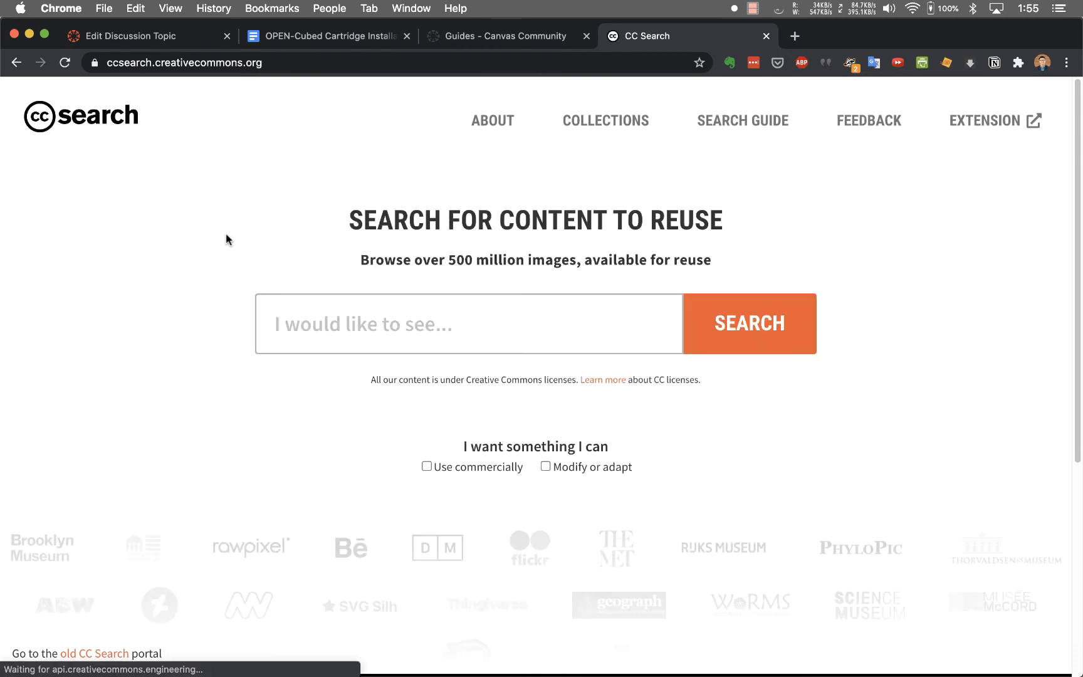
- Search CC Search for "community" and open the black-and-white leaf photo to view its license details
{"action": "left_click", "coordinate": [282, 324]}
{"action": "type", "text": "com"}
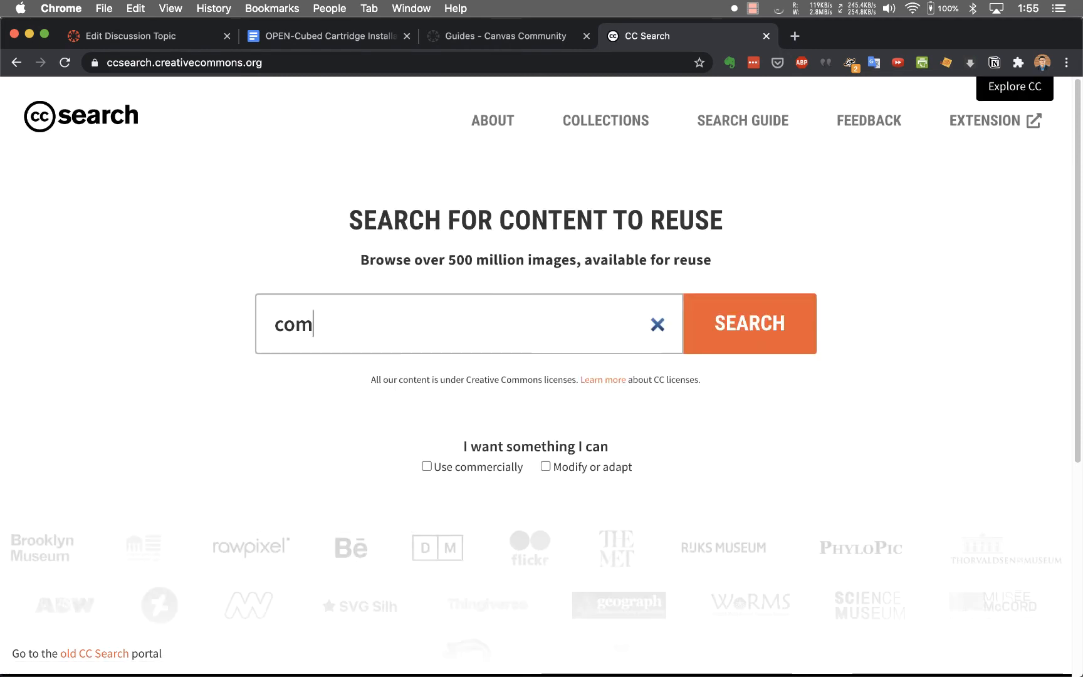
{"action": "type", "text": "munity"}
{"action": "key", "text": "Return"}
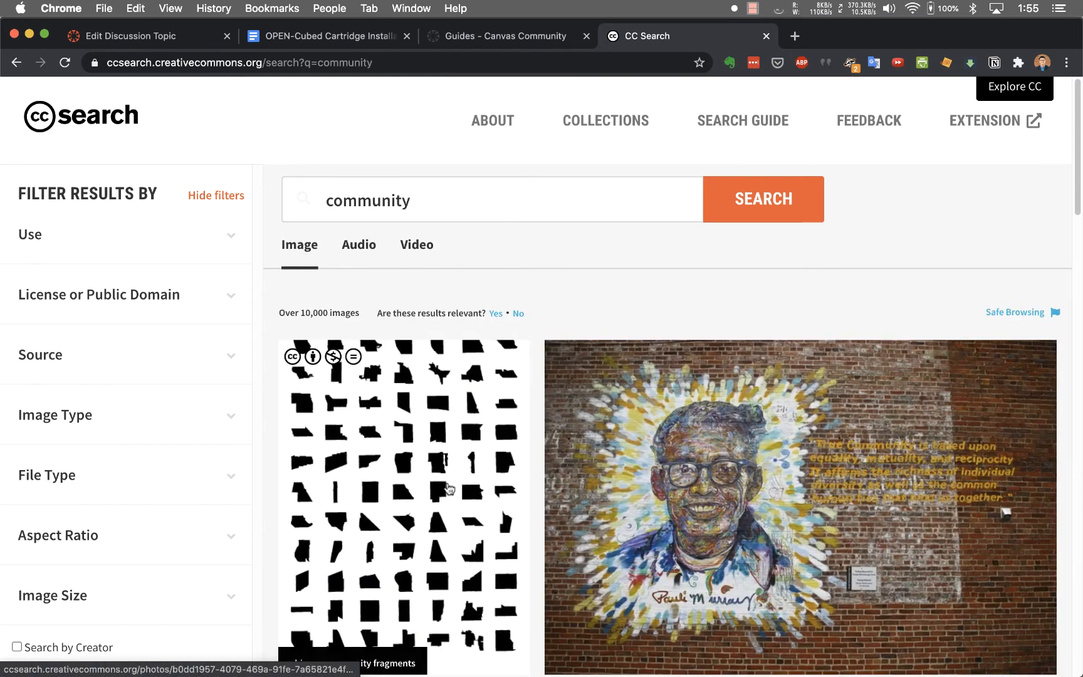
{"action": "scroll", "coordinate": [448, 488], "scroll_direction": "down", "scroll_amount": 6}
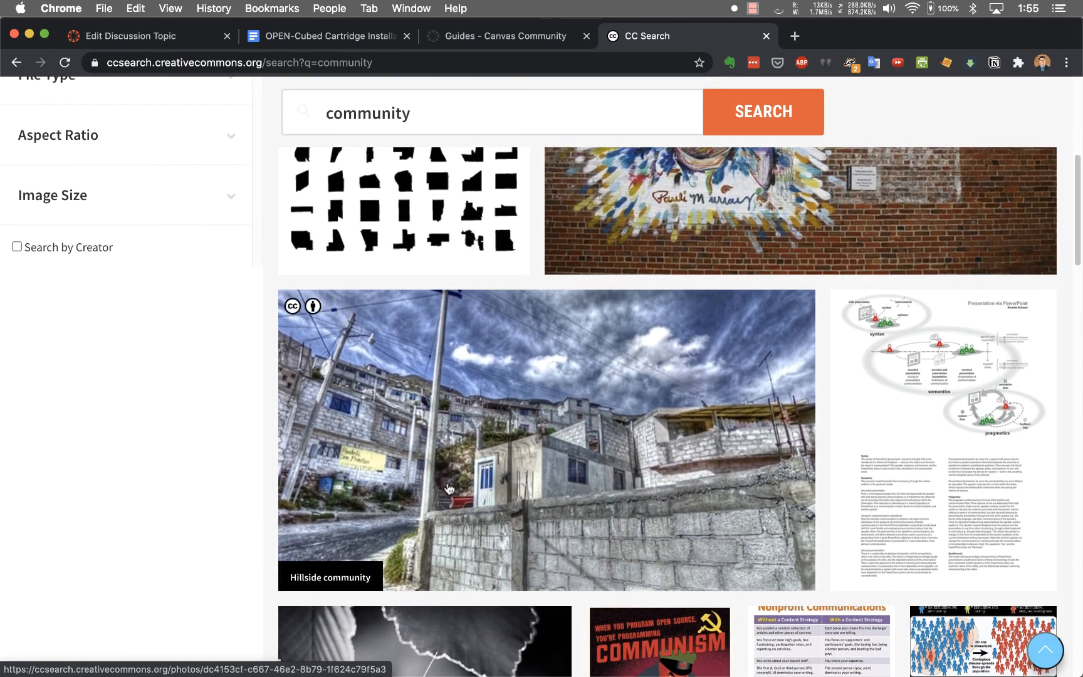
{"action": "scroll", "coordinate": [448, 487], "scroll_direction": "down", "scroll_amount": 7}
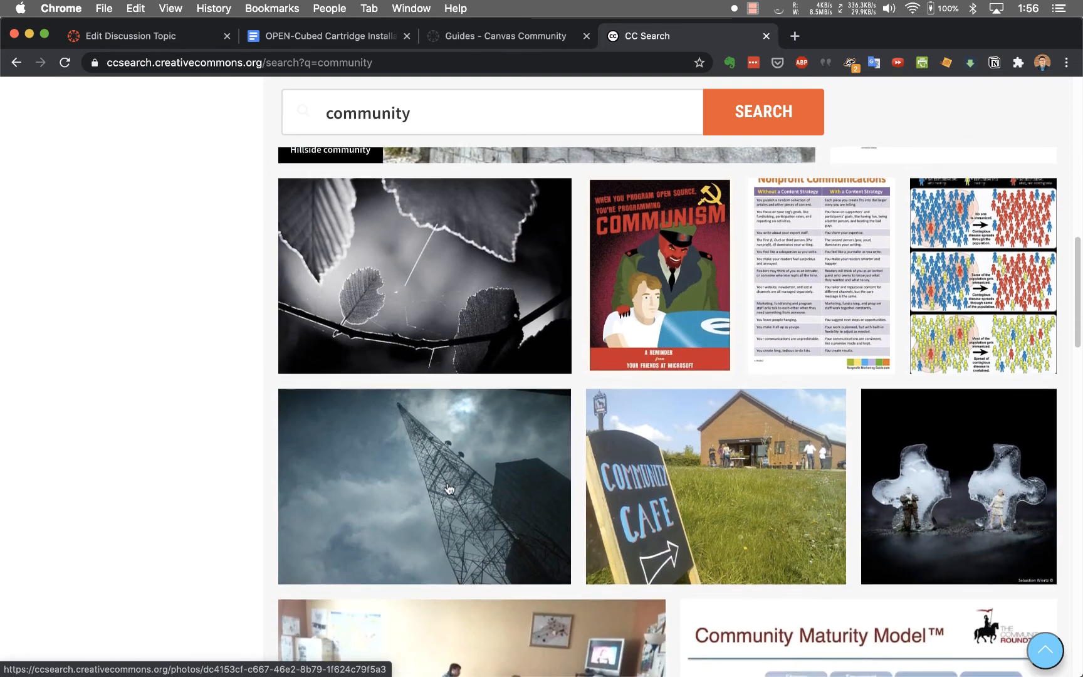
{"action": "scroll", "coordinate": [448, 464], "scroll_direction": "up", "scroll_amount": 3}
{"action": "left_click", "coordinate": [447, 453]}
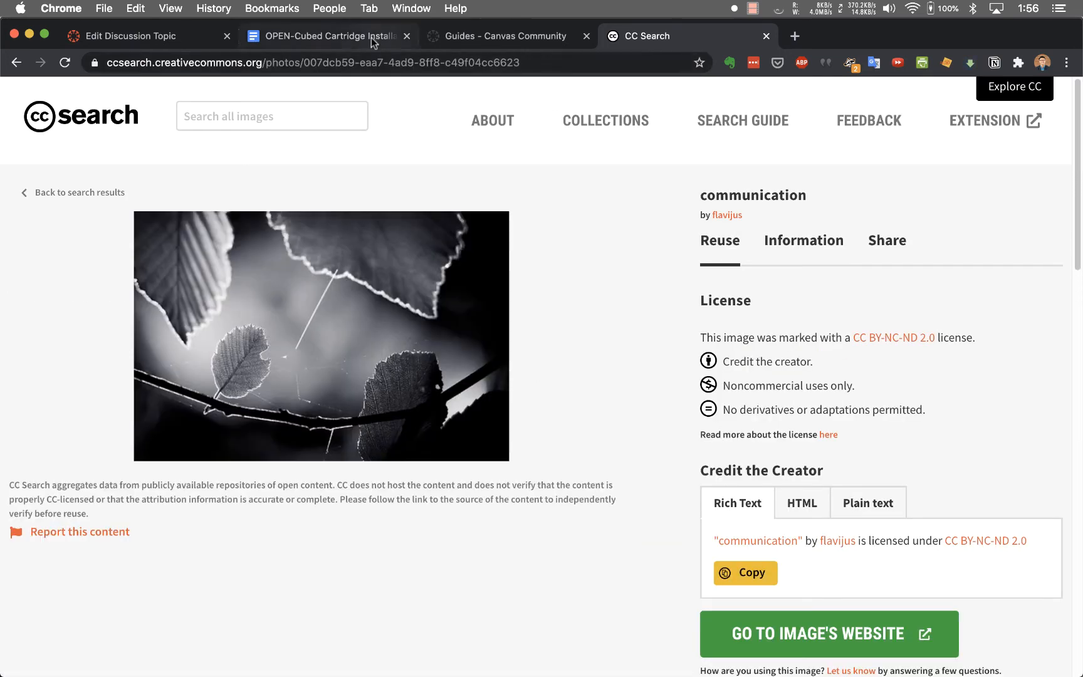
- Back in the Canvas discussion editor, search Flickr Creative Commons for "community" and embed the Oxfam "Co2mmunity" image
{"action": "left_click", "coordinate": [146, 37]}
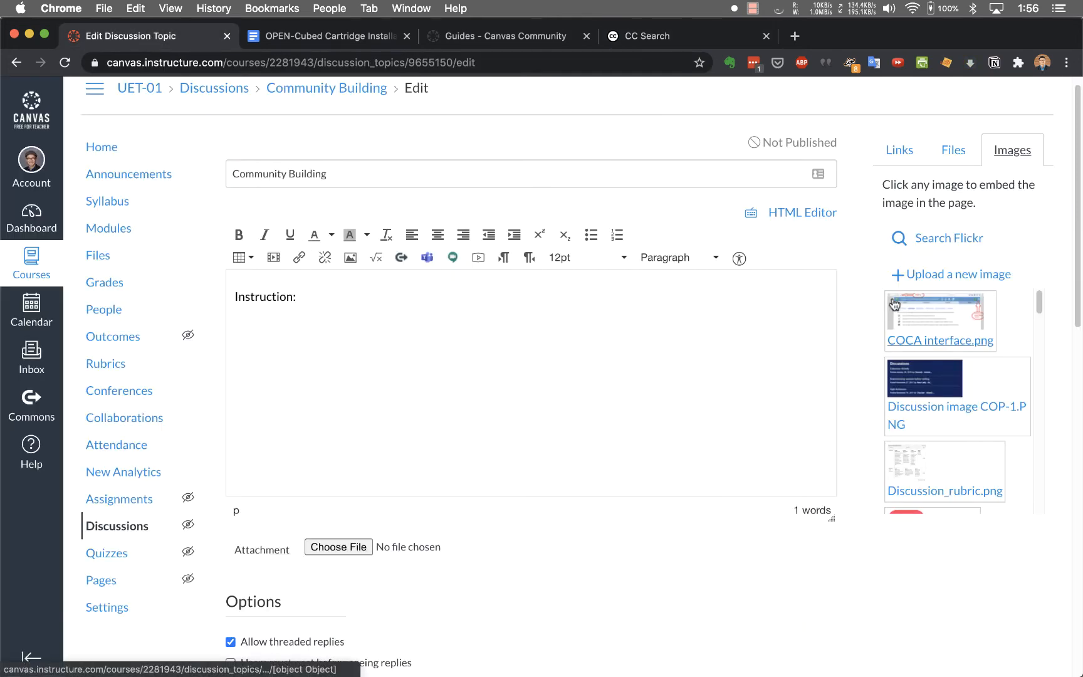
{"action": "left_click", "coordinate": [939, 241]}
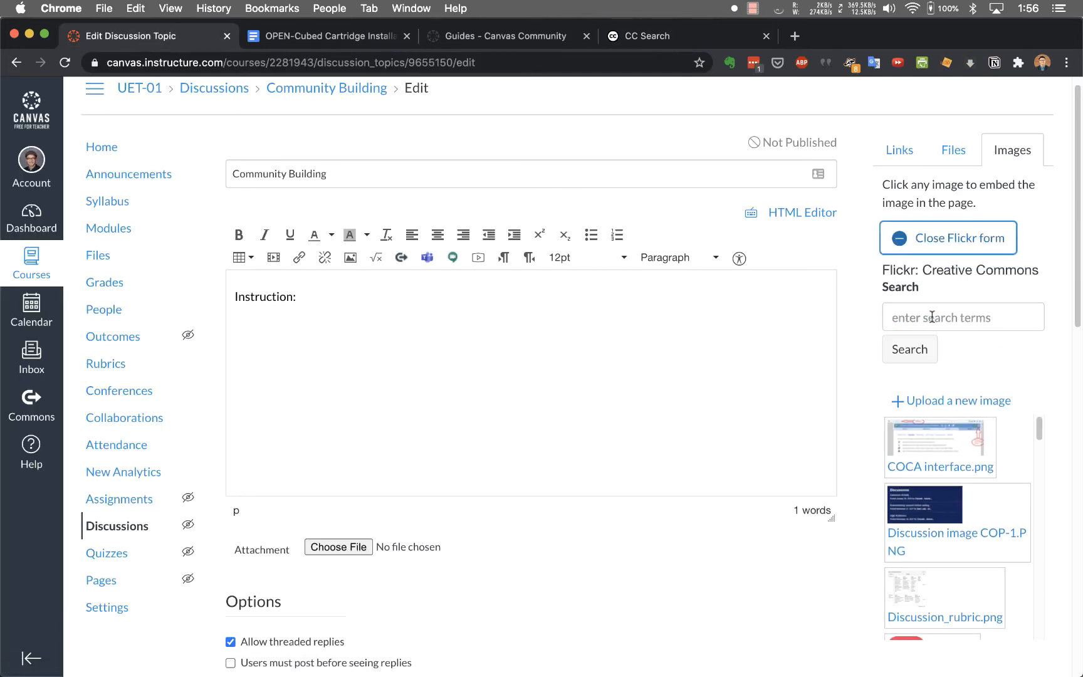
{"action": "left_click", "coordinate": [934, 317]}
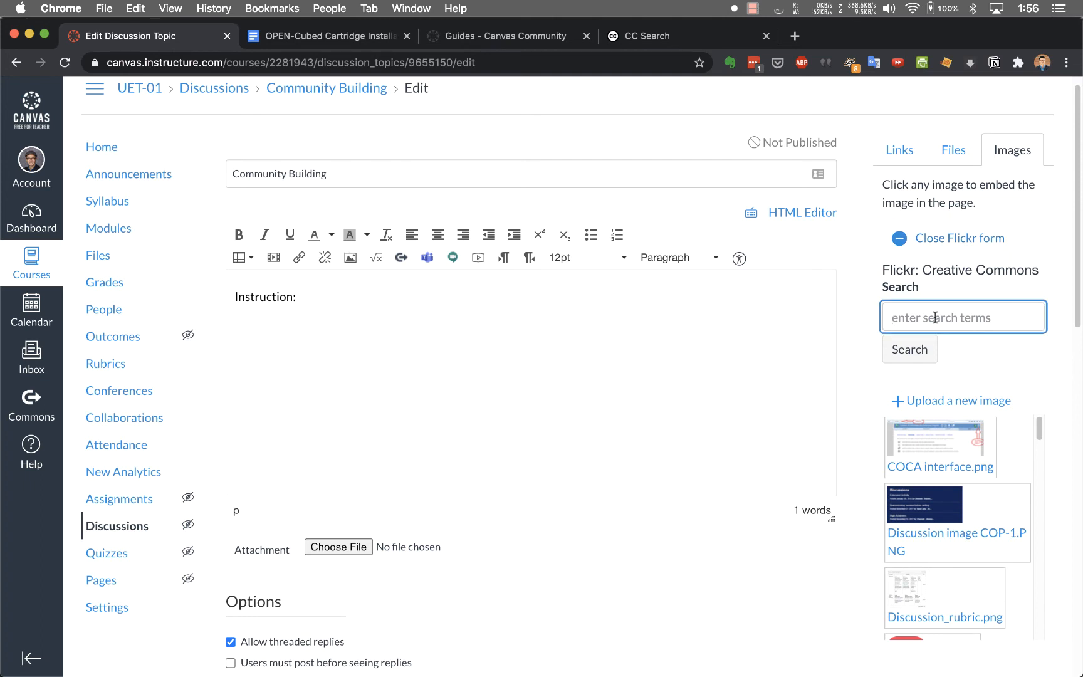
{"action": "type", "text": "community"}
{"action": "key", "text": "Return"}
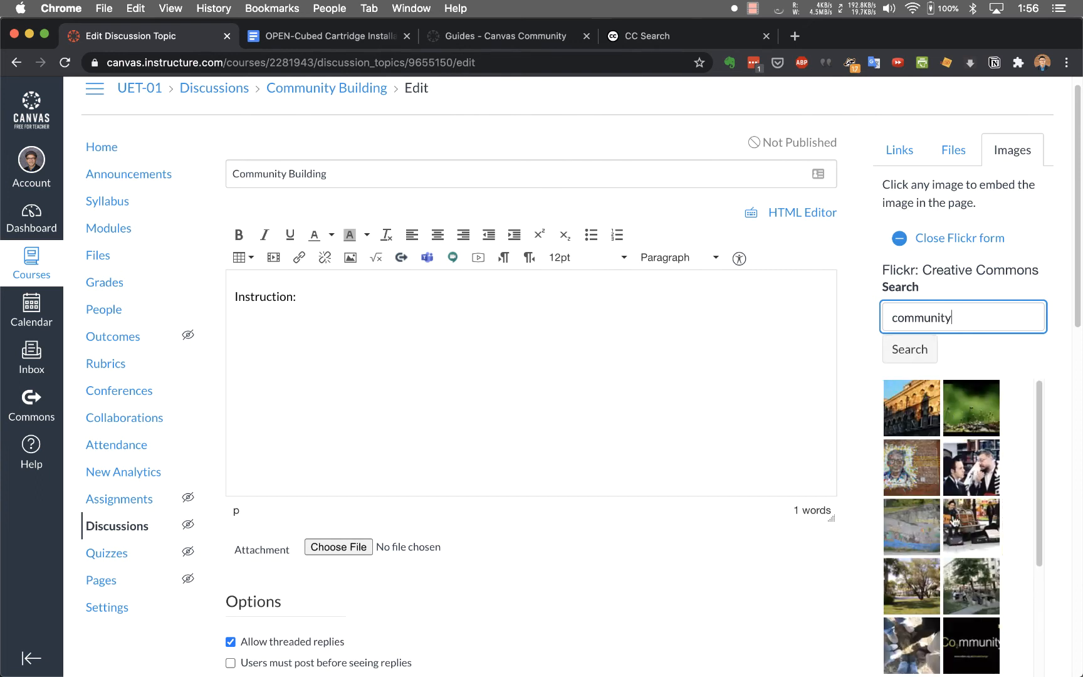
{"action": "scroll", "coordinate": [953, 520], "scroll_direction": "down", "scroll_amount": 5}
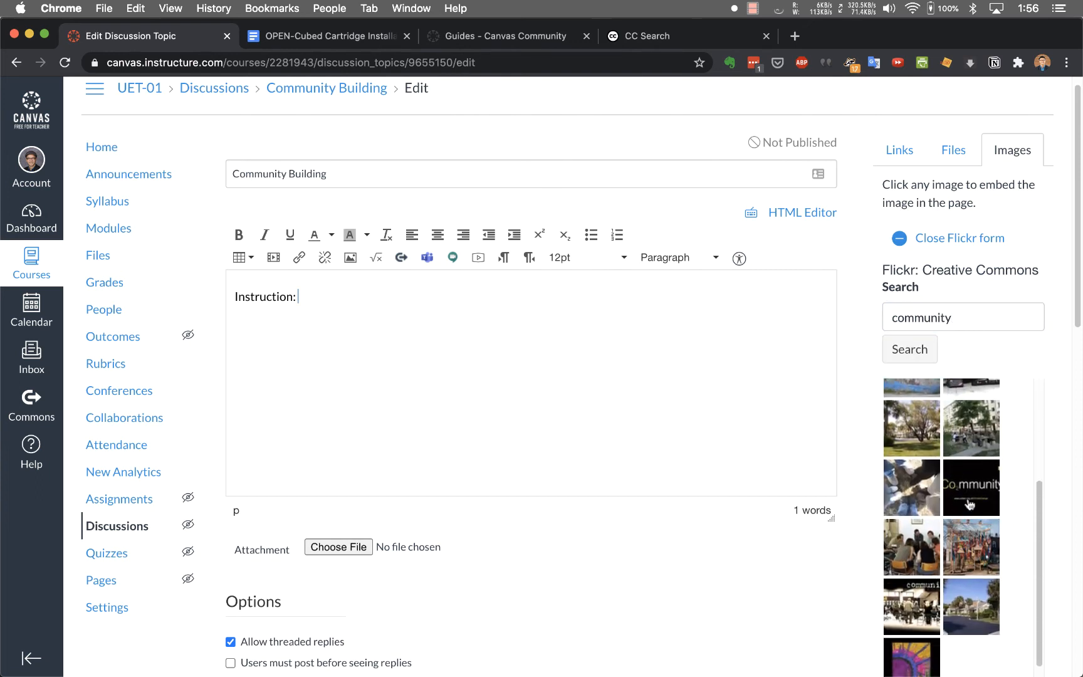
{"action": "left_click", "coordinate": [969, 504]}
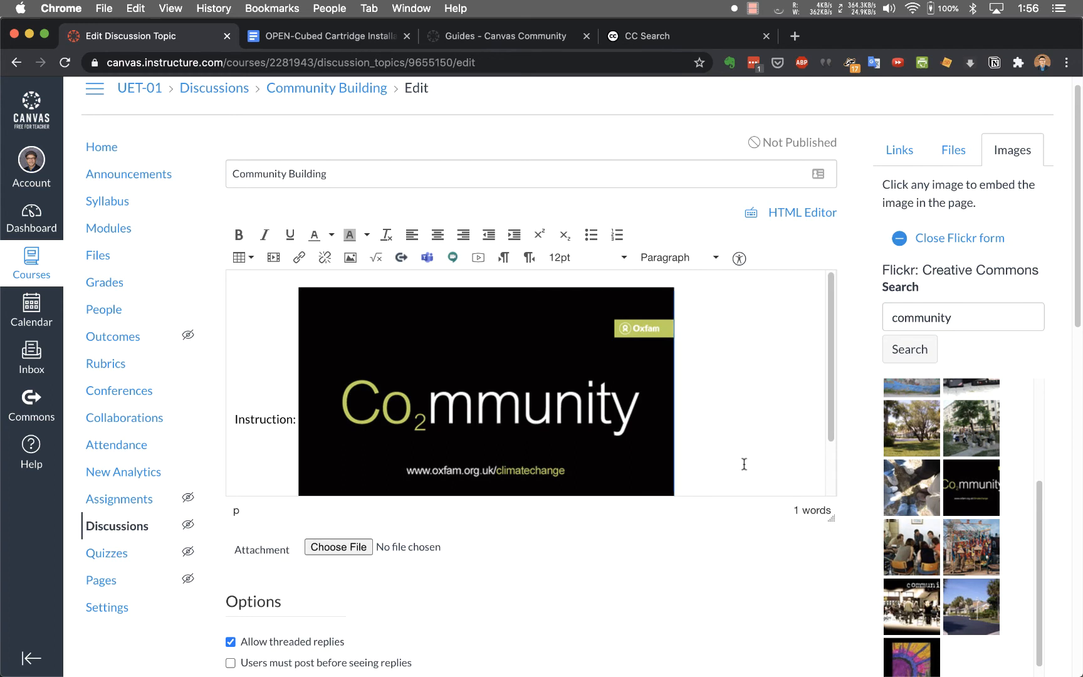
- Move the embedded image onto its own line below "Instruction:"
{"action": "left_click", "coordinate": [299, 422]}
{"action": "key", "text": "Left"}
{"action": "key", "text": "Return"}
- Make the word "Instruction" above the embedded image bold
{"action": "scroll", "coordinate": [346, 381], "scroll_direction": "up", "scroll_amount": 1}
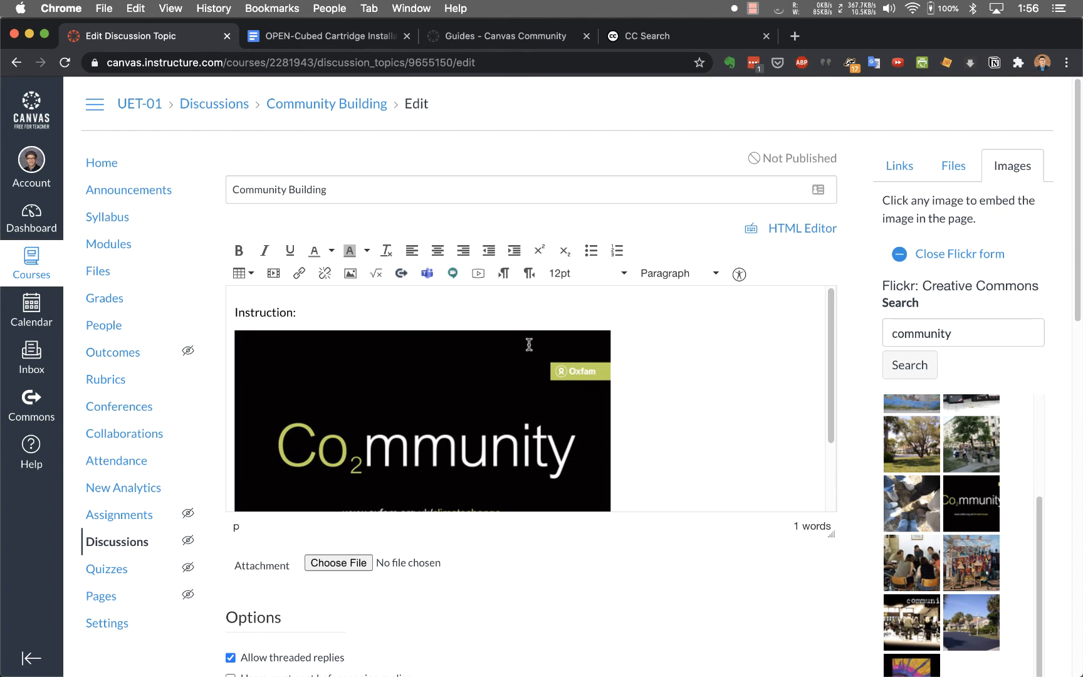
{"action": "double_click", "coordinate": [258, 316]}
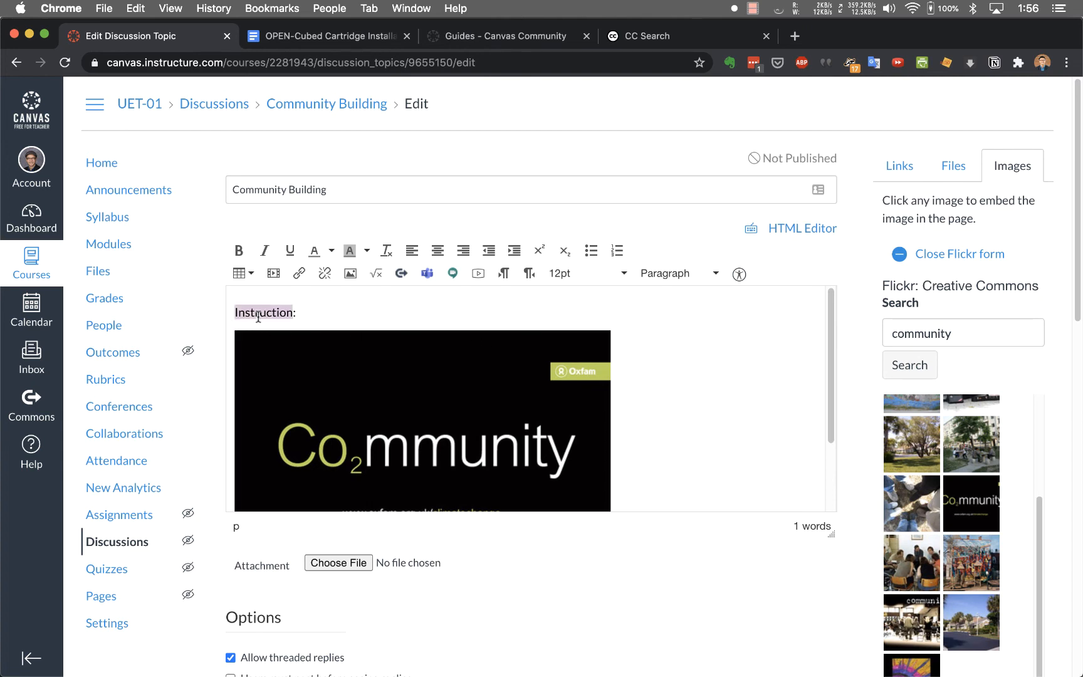
{"action": "key", "text": "super+b"}
{"action": "left_click", "coordinate": [403, 316]}
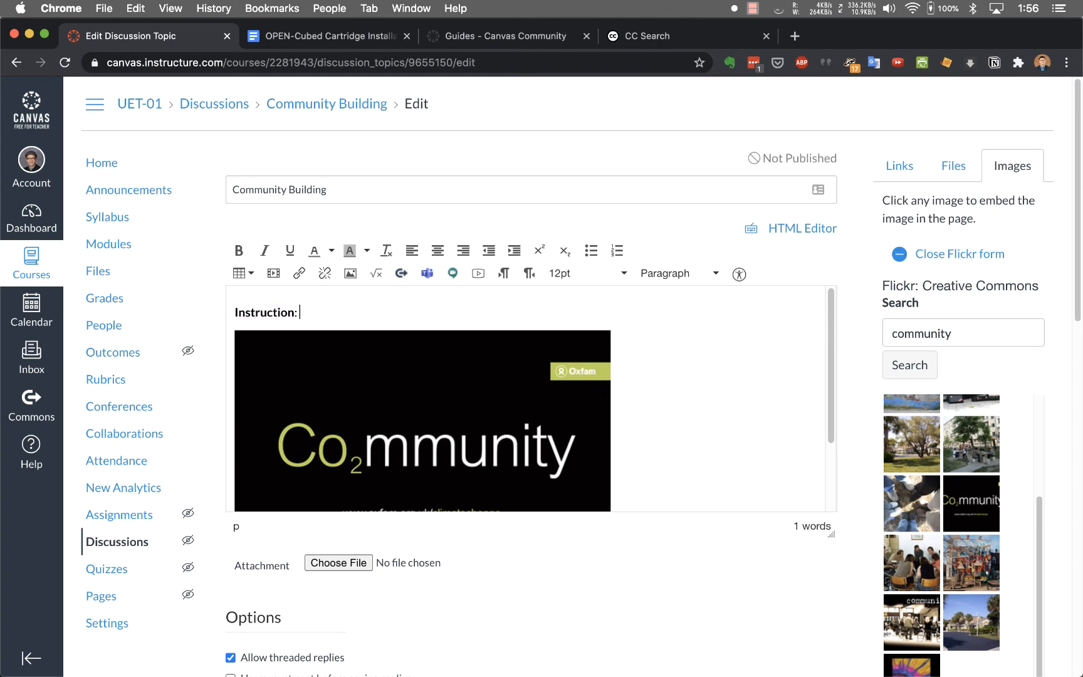
{"action": "left_click", "coordinate": [274, 251]}
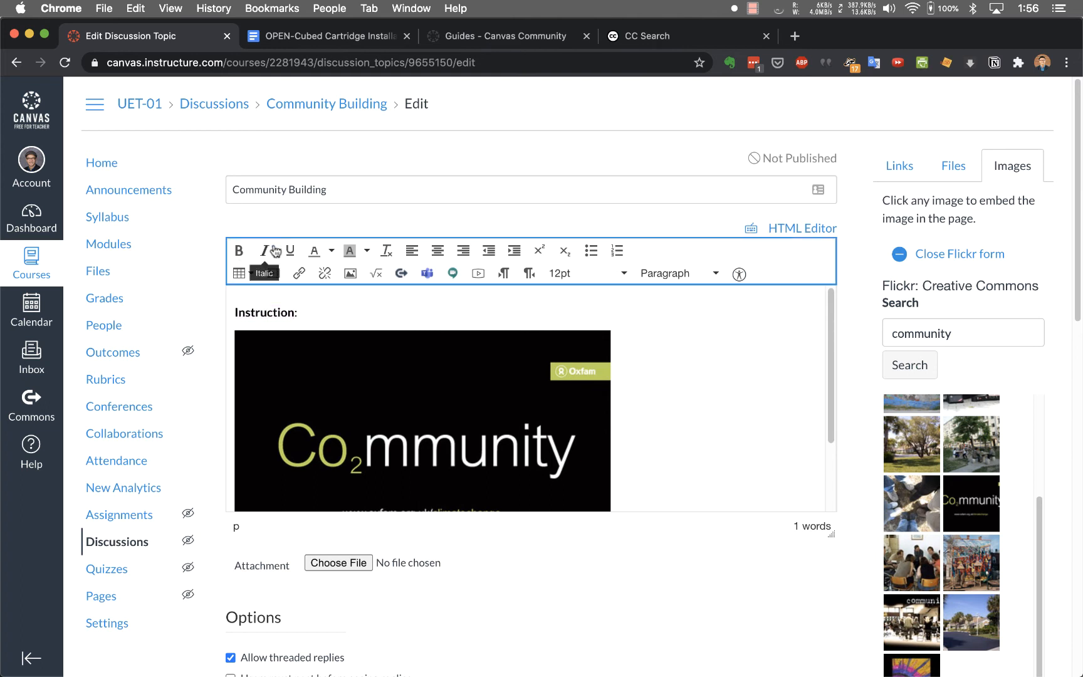
- Add the italic text "Write an introduction." after "Instruction:" in the discussion body
{"action": "type", "text": "Write a"}
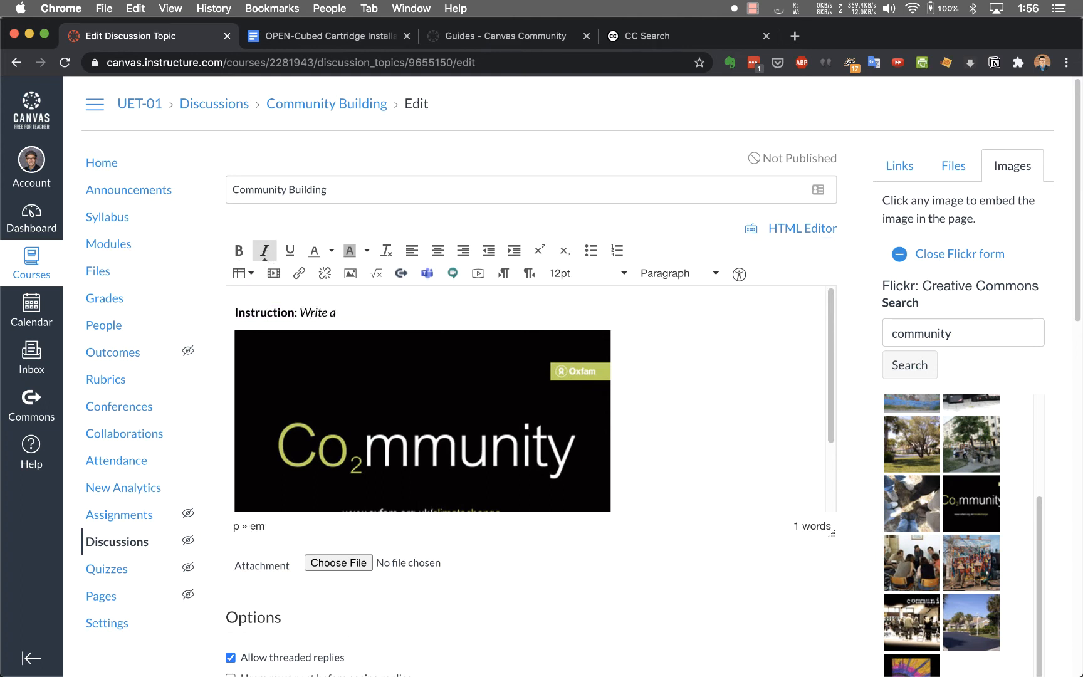
{"action": "type", "text": "n"}
{"action": "key", "text": "BackSpace"}
{"action": "key", "text": "BackSpace"}
{"action": "type", "text": "n introduction."}
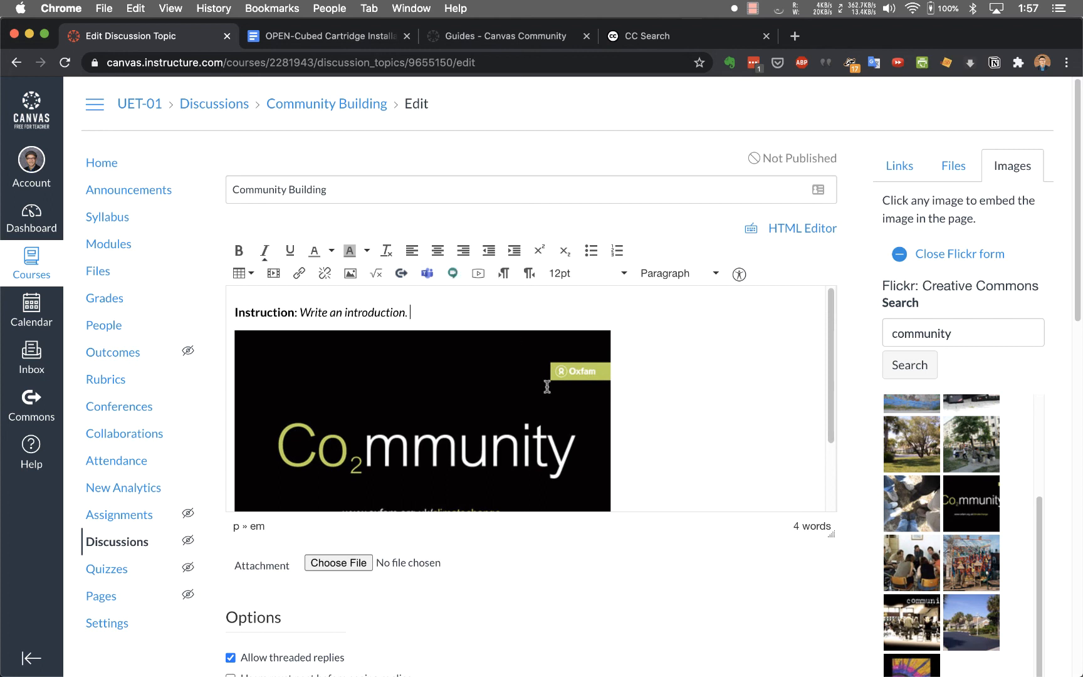
- Save the Community Building discussion and return to the course's Modules list
{"action": "scroll", "coordinate": [547, 385], "scroll_direction": "down", "scroll_amount": 3}
{"action": "scroll", "coordinate": [526, 542], "scroll_direction": "down", "scroll_amount": 15}
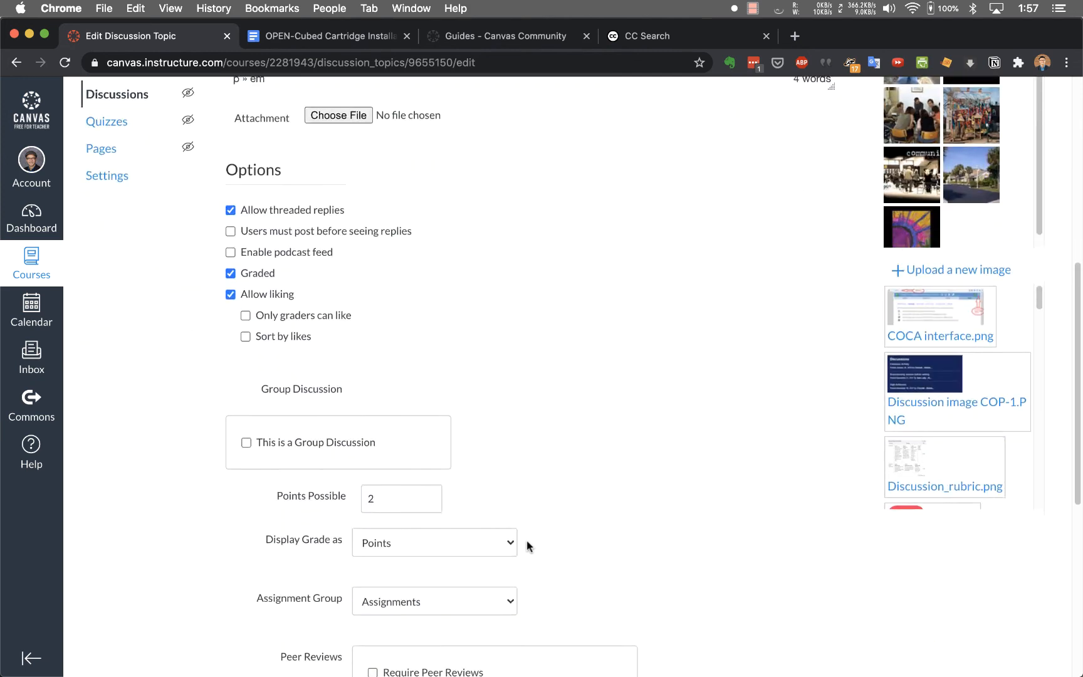
{"action": "left_click", "coordinate": [808, 631]}
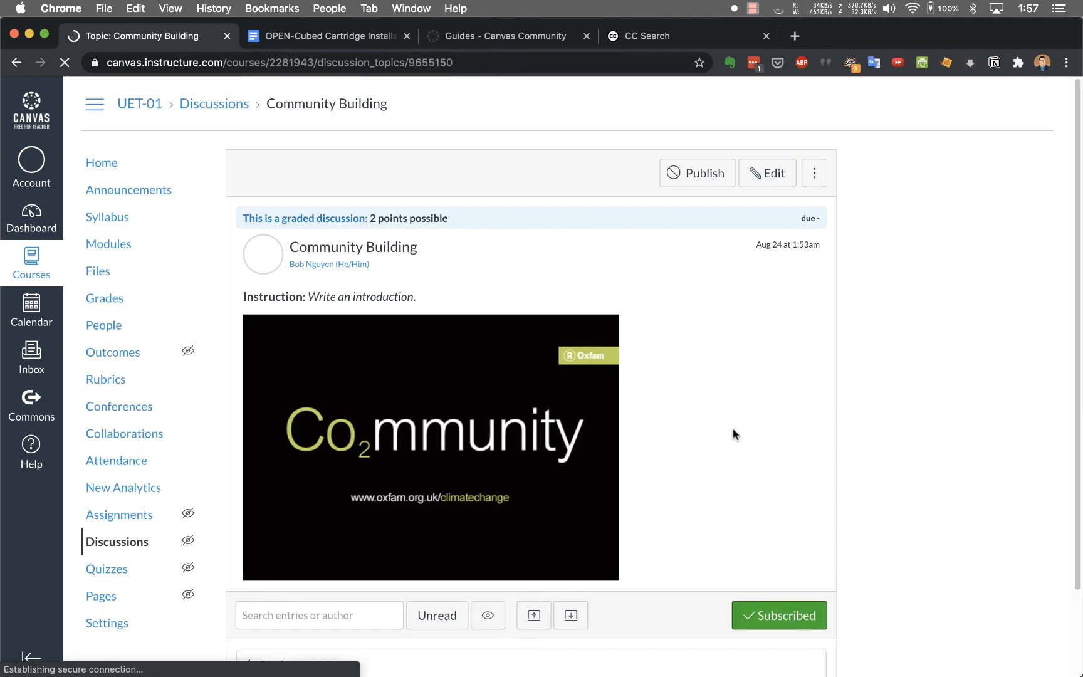
{"action": "left_click", "coordinate": [97, 243]}
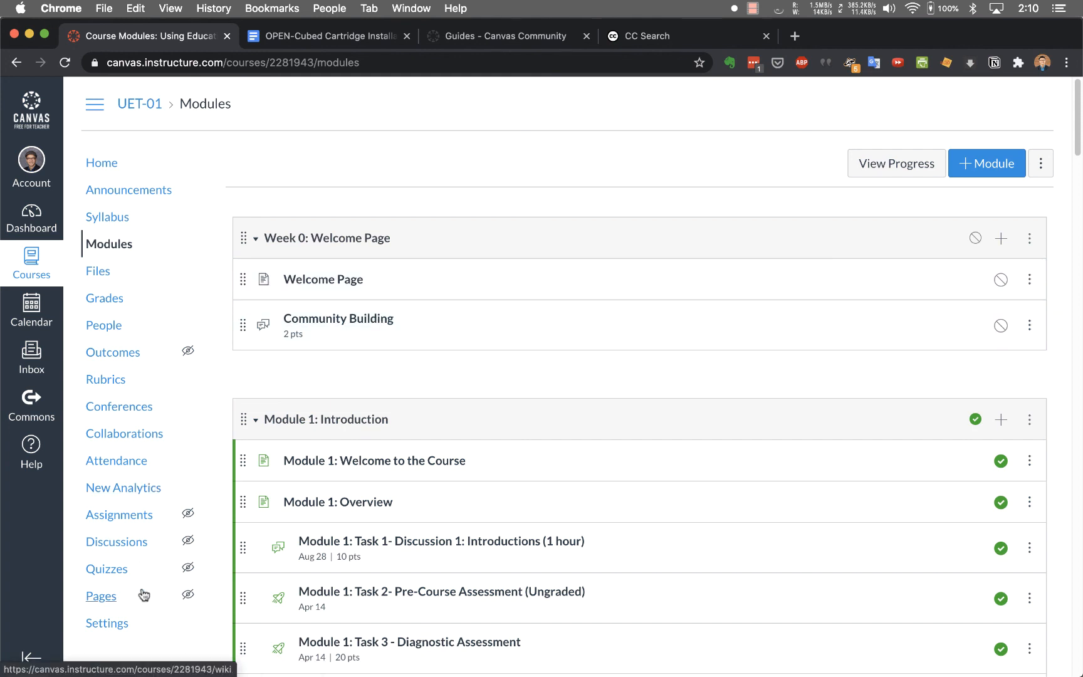
- Review the student self-enrollment options in the course settings, highlighting the enrollment URL and the join code
{"action": "left_click", "coordinate": [123, 625]}
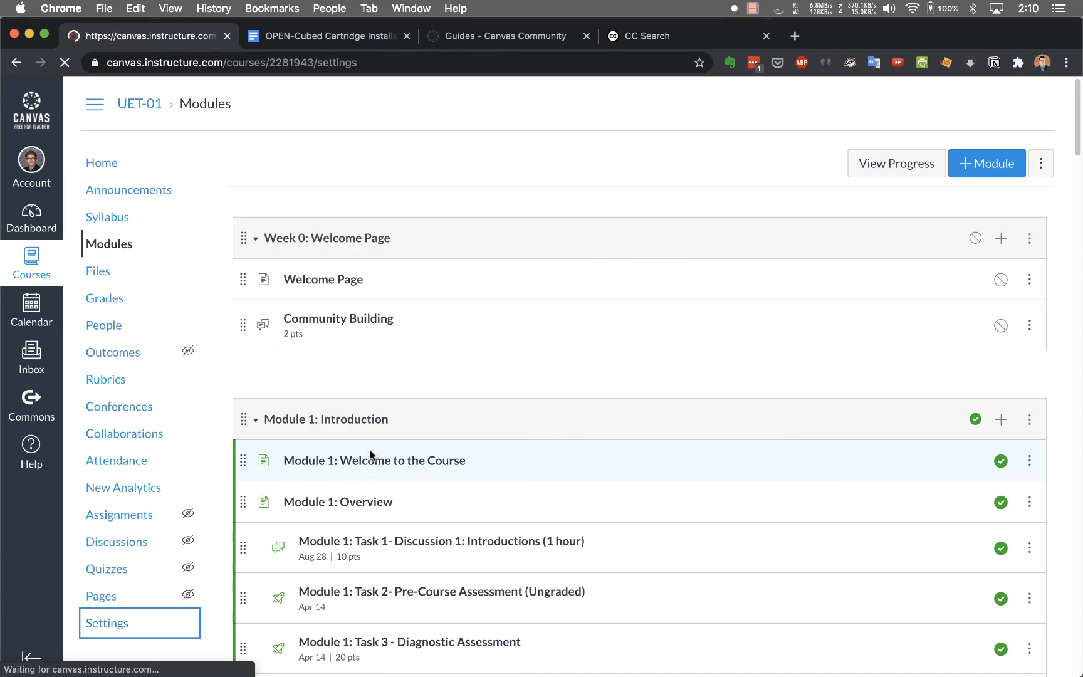
{"action": "scroll", "coordinate": [369, 451], "scroll_direction": "down", "scroll_amount": 10}
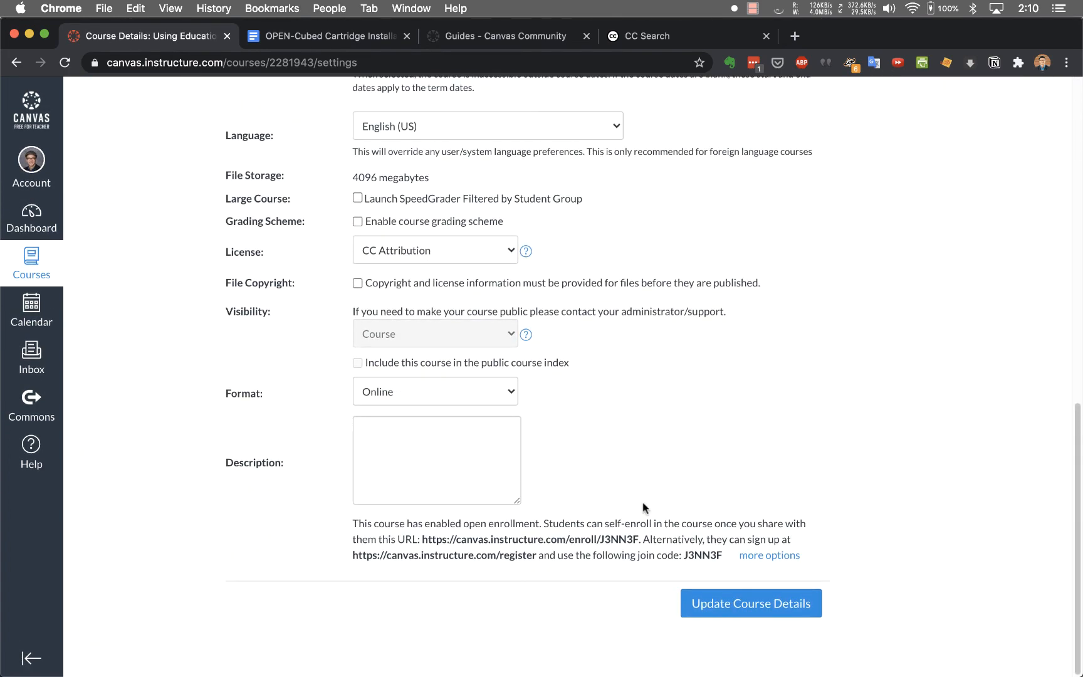
{"action": "left_click", "coordinate": [769, 556]}
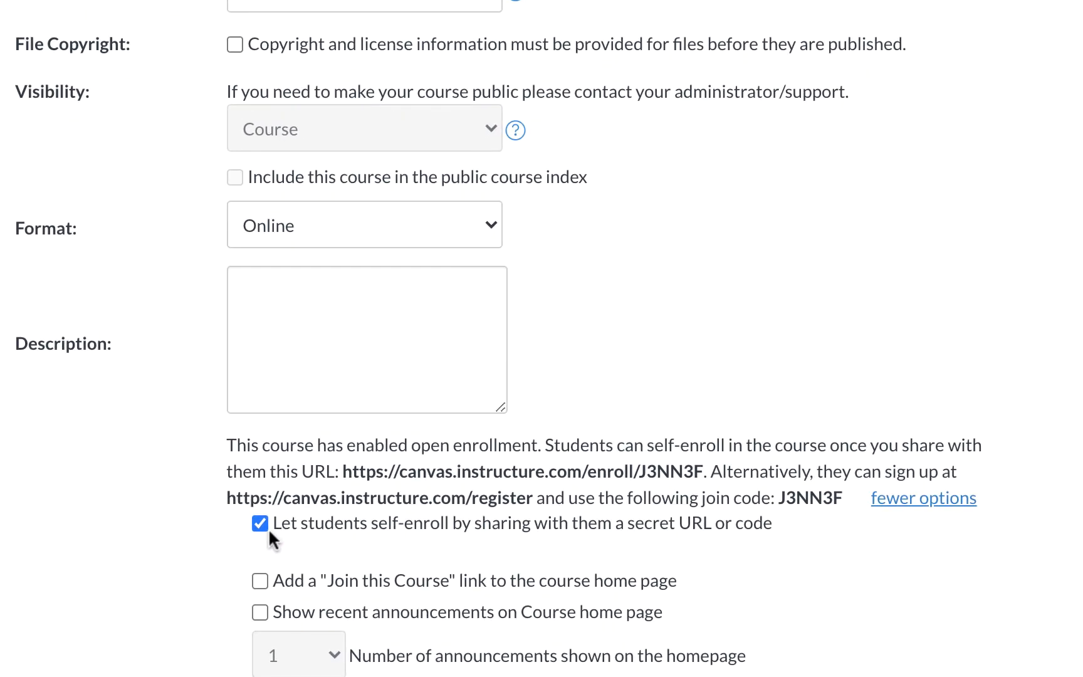
{"action": "left_click", "coordinate": [916, 496]}
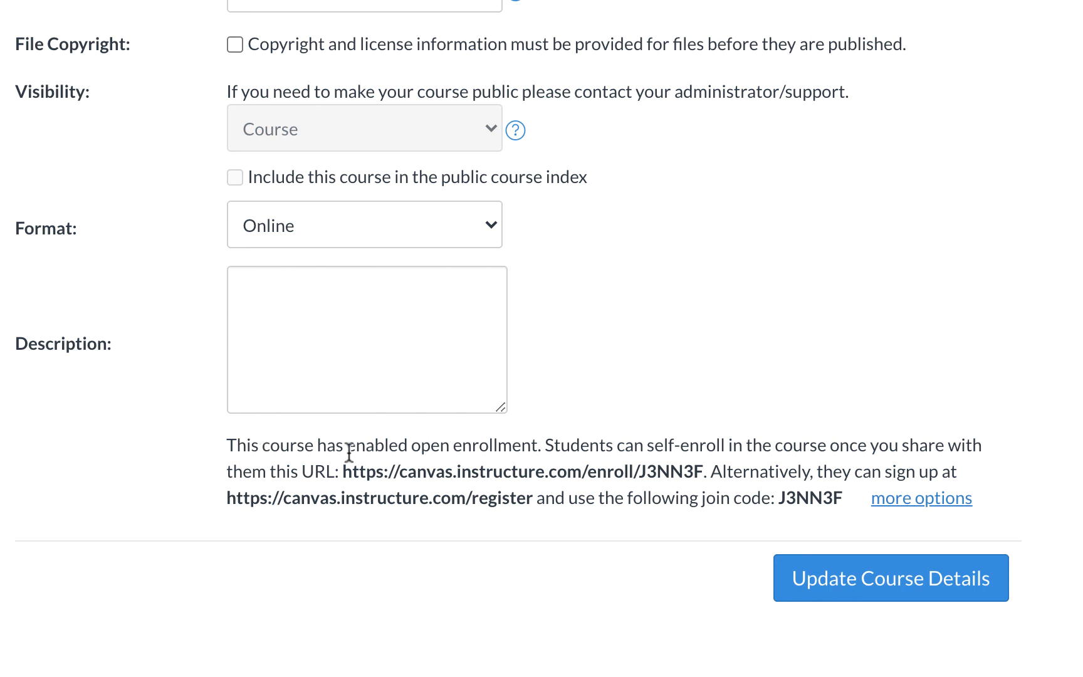
{"action": "mouse_move", "coordinate": [342, 471]}
{"action": "left_mouse_down"}
{"action": "mouse_move", "coordinate": [539, 498]}
{"action": "mouse_move", "coordinate": [703, 468]}
{"action": "mouse_move", "coordinate": [339, 480]}
{"action": "left_mouse_up"}
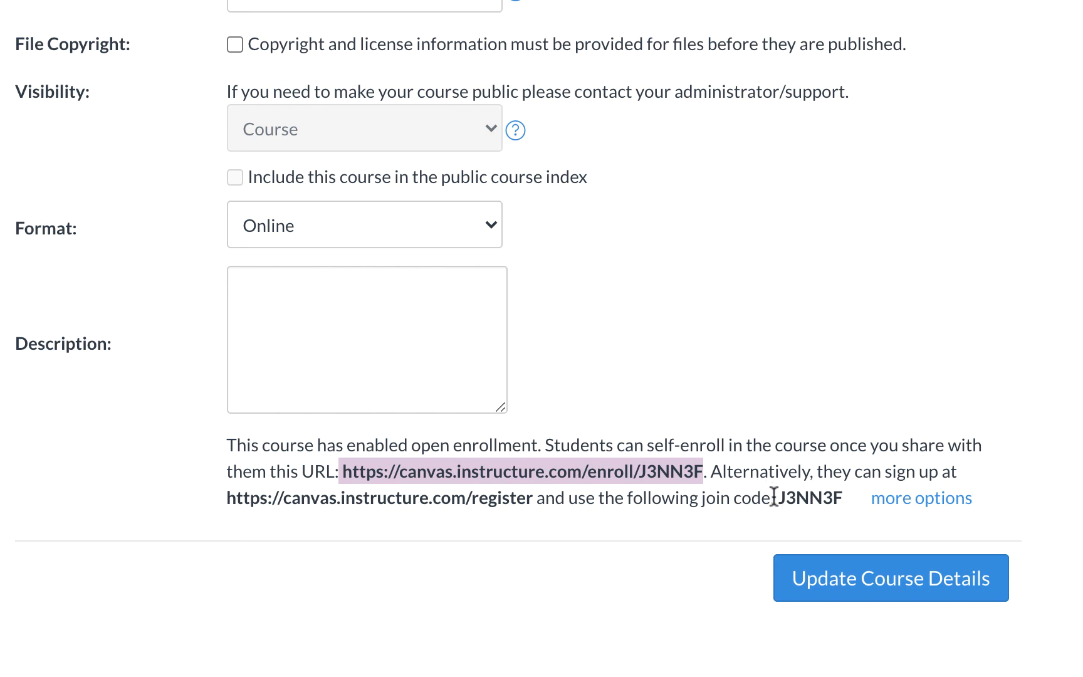
{"action": "left_click_drag", "start_coordinate": [776, 496], "coordinate": [829, 495]}
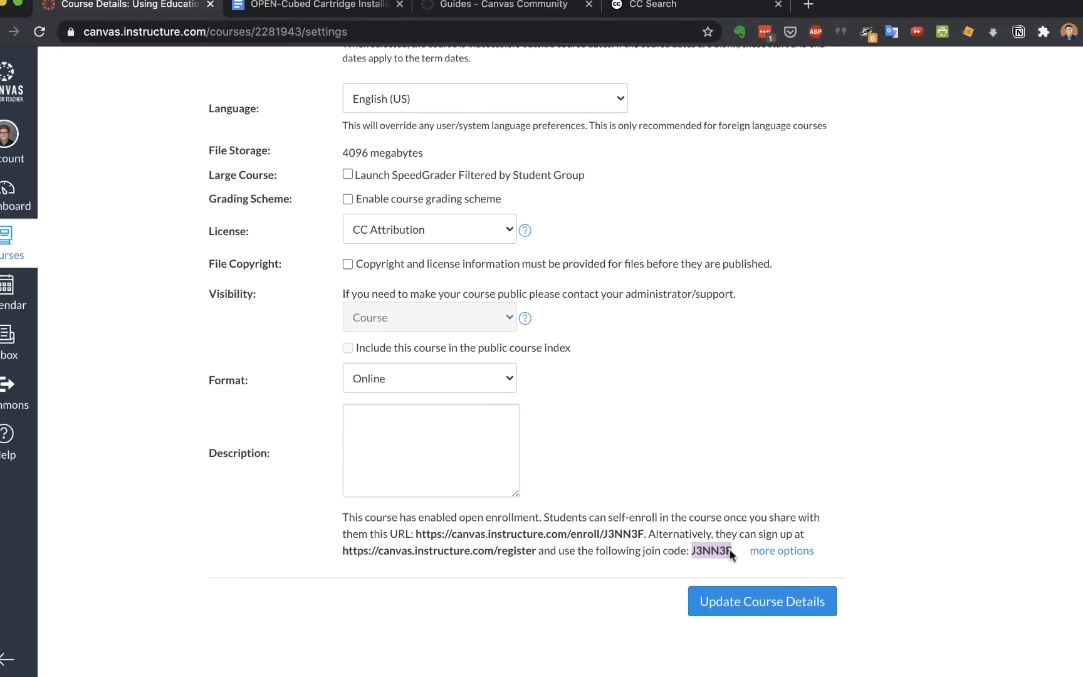
- Look over the form for adding people to the course by email address, and close it without adding anyone
{"action": "scroll", "coordinate": [815, 506], "scroll_direction": "up", "scroll_amount": 10}
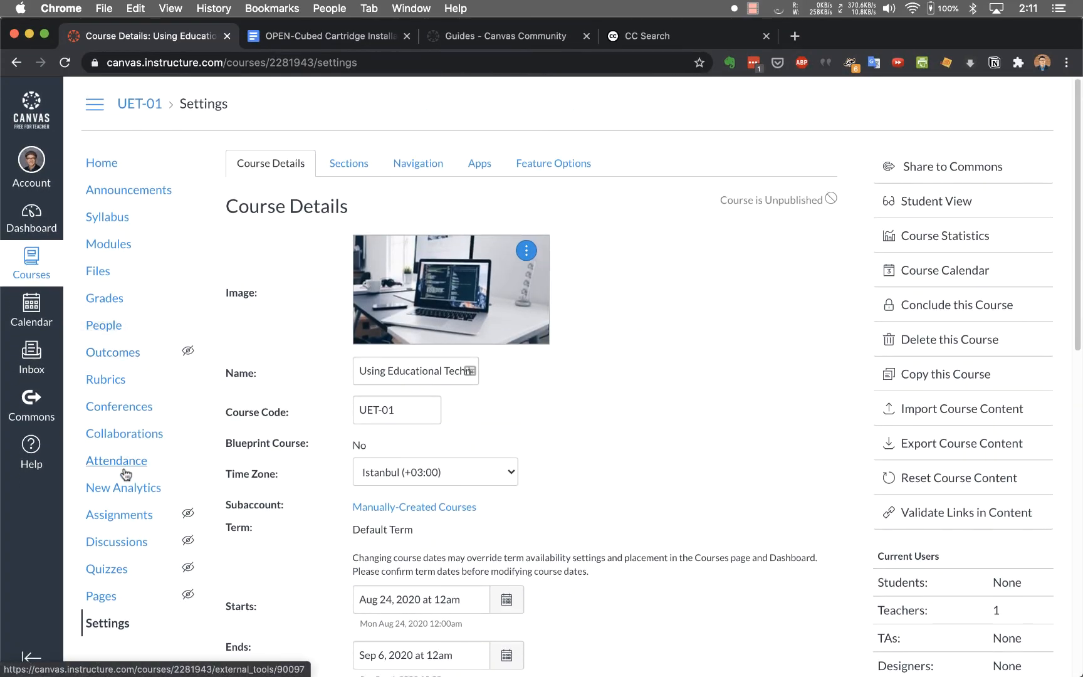
{"action": "left_click", "coordinate": [115, 331]}
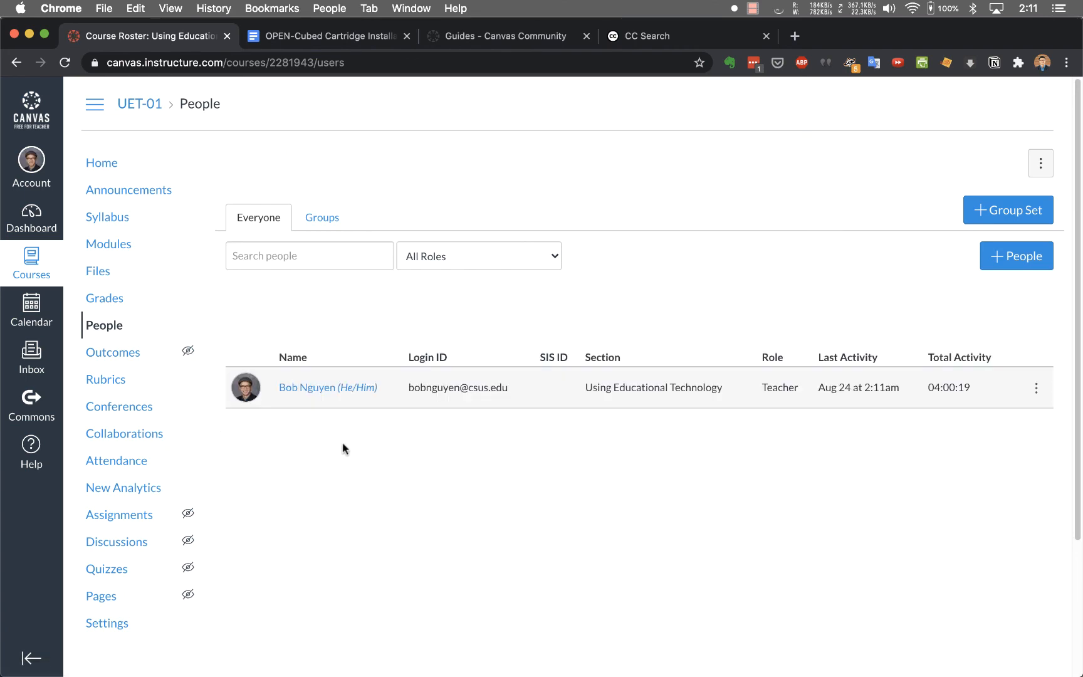
{"action": "left_click", "coordinate": [1023, 251]}
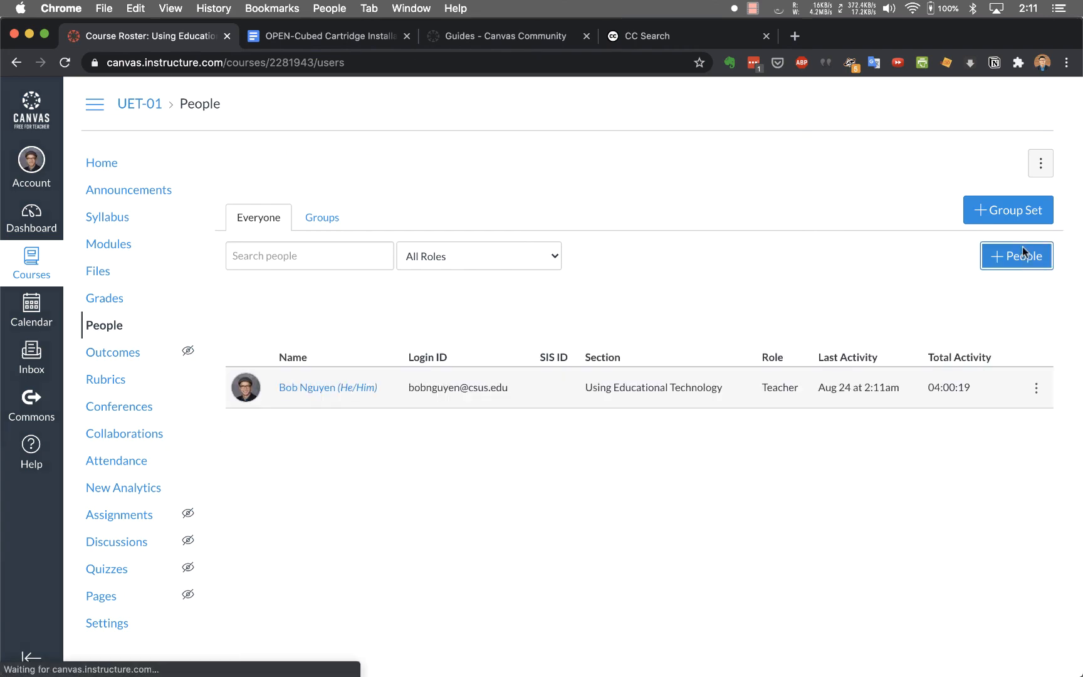
{"action": "left_click", "coordinate": [617, 307]}
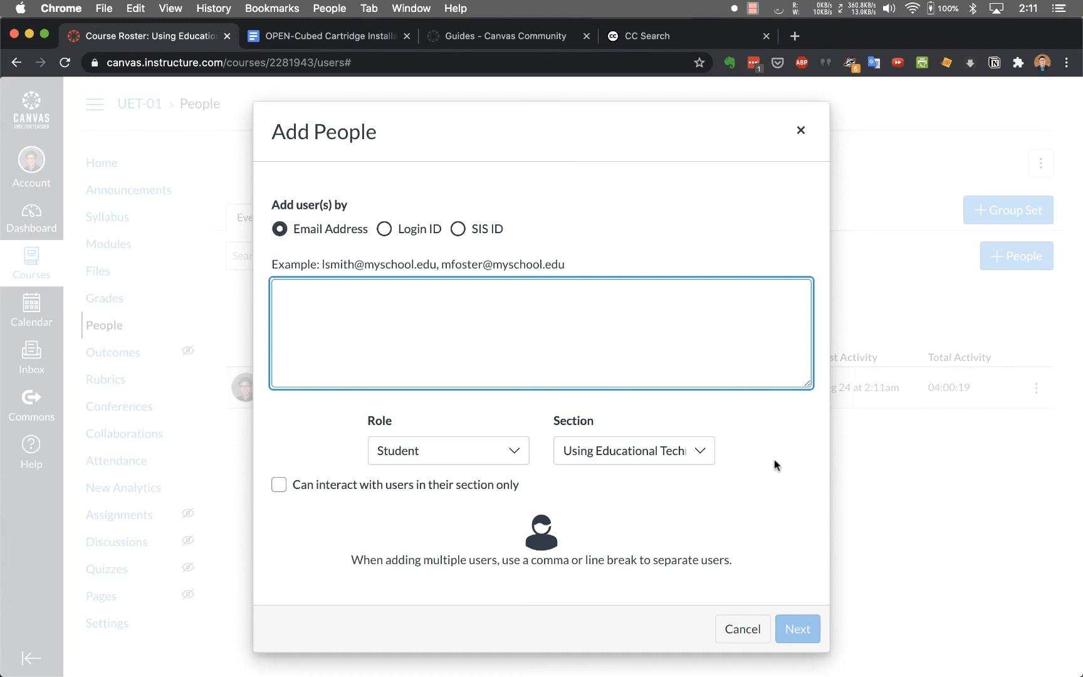
{"action": "left_click", "coordinate": [734, 628]}
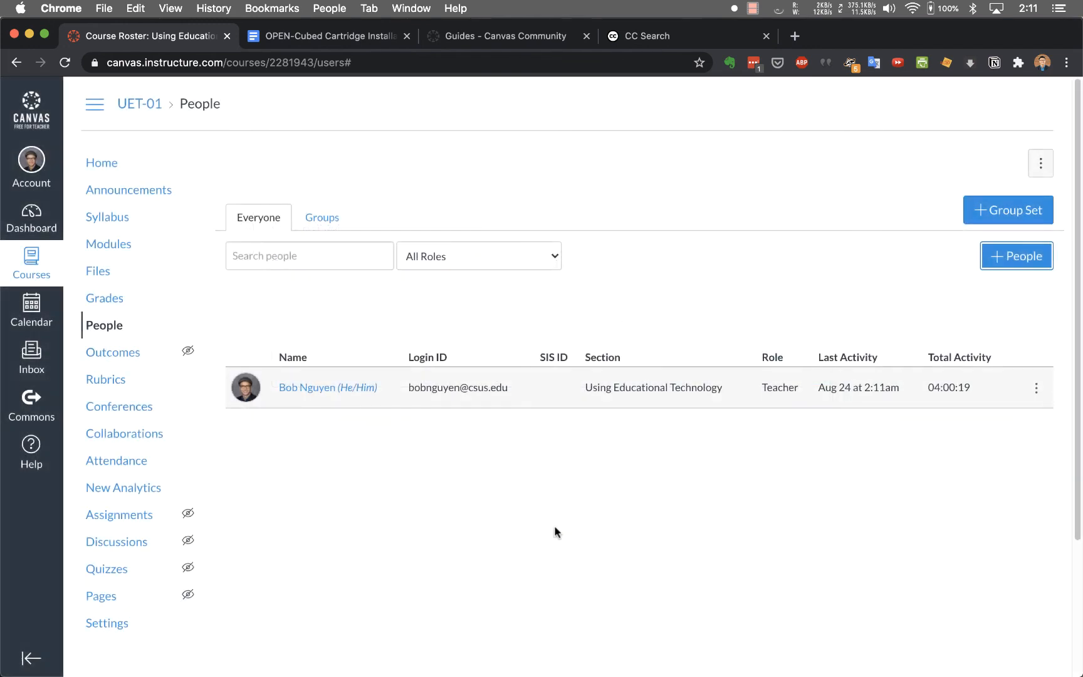